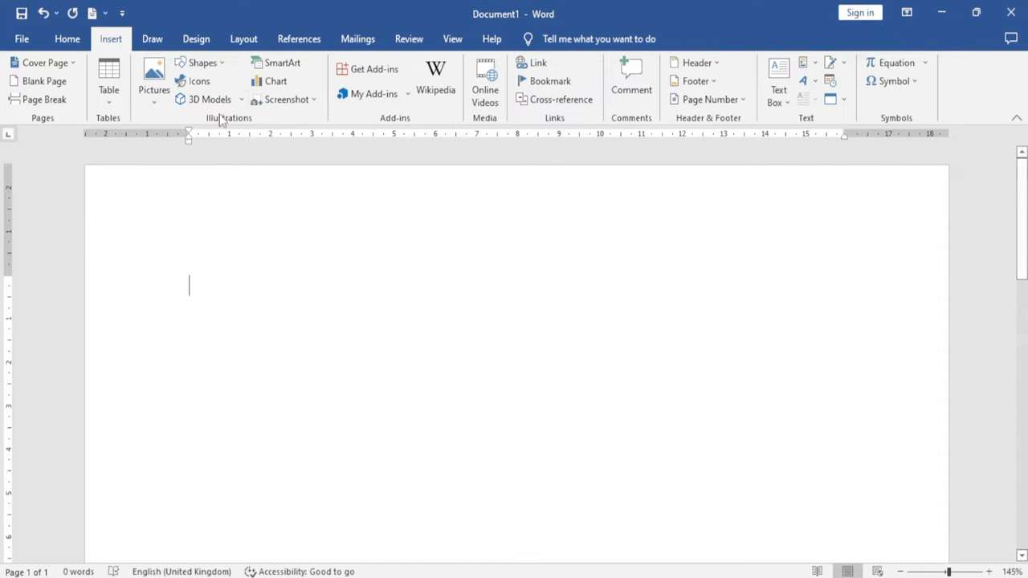
# Step: Open the Shapes gallery from the Insert tab over the blank document
pyautogui.click(218, 68)
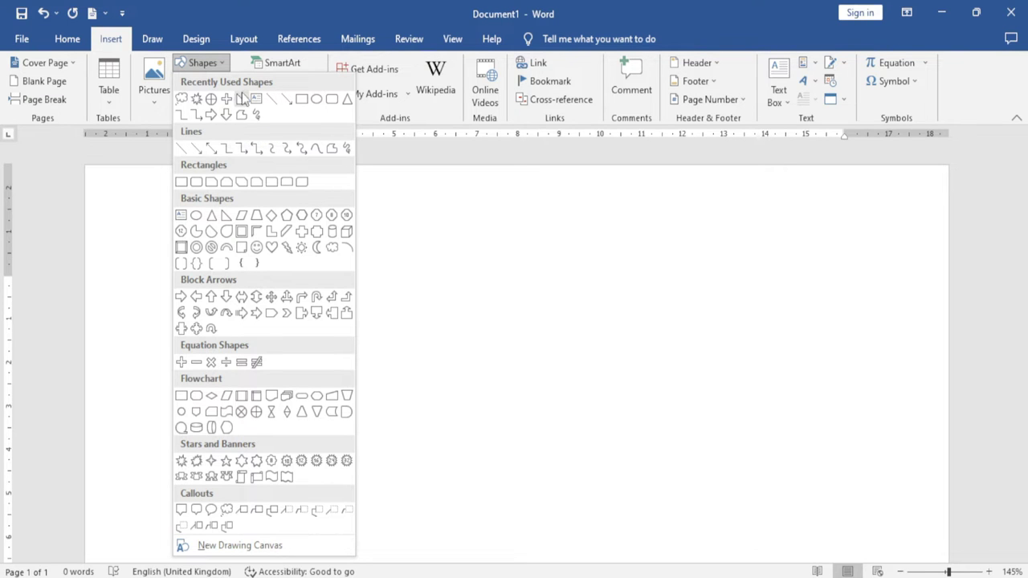
# Step: Draw a rectangle in the upper-left area of the page
pyautogui.click(299, 103)
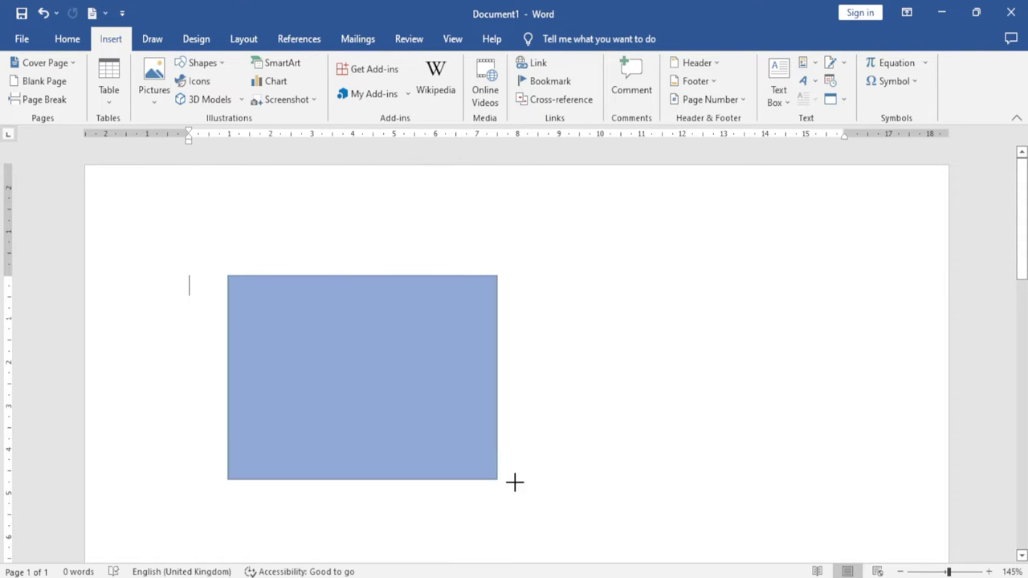
pyautogui.moveTo(227, 276); pyautogui.dragTo(516, 482)
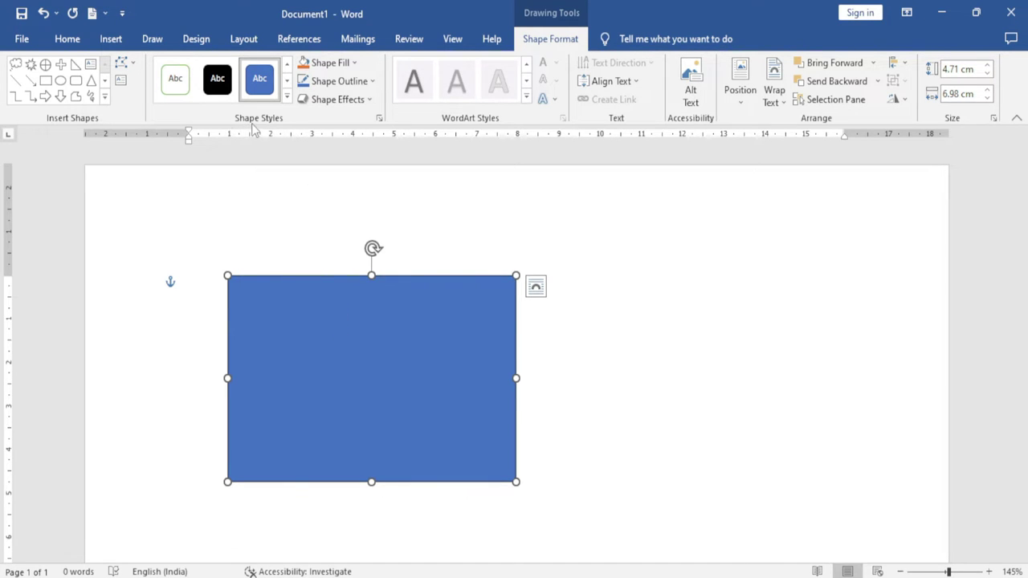
# Step: Apply the gold Intense Effect Accent 4 style to the rectangle and nudge it left
pyautogui.click(287, 95)
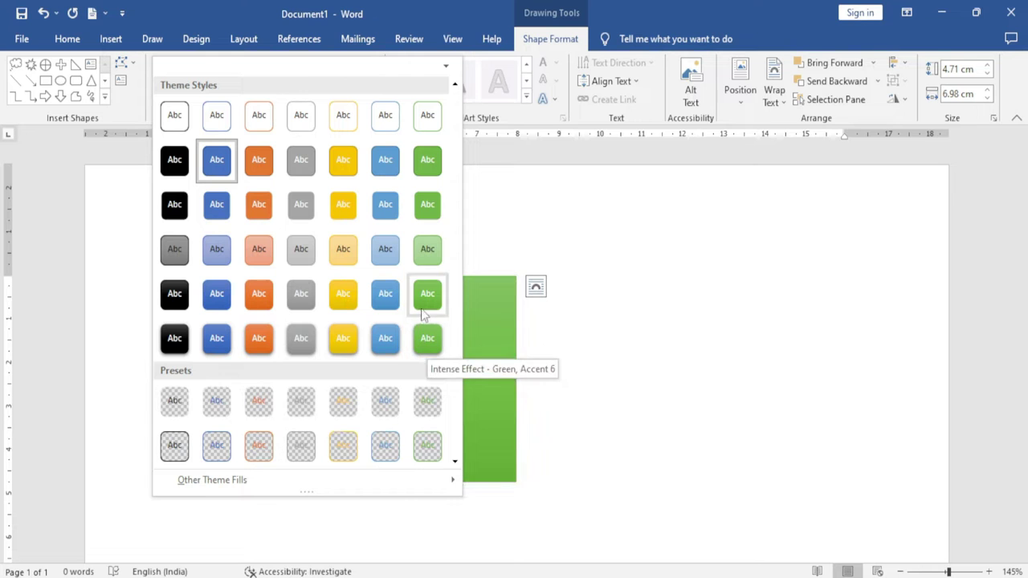
pyautogui.click(355, 344)
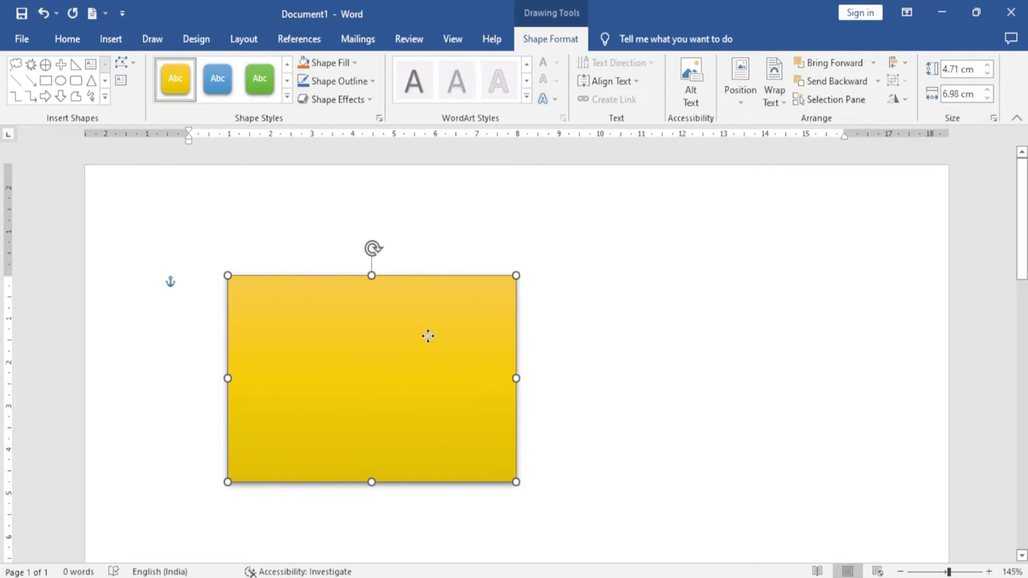
pyautogui.moveTo(427, 336); pyautogui.dragTo(371, 332)
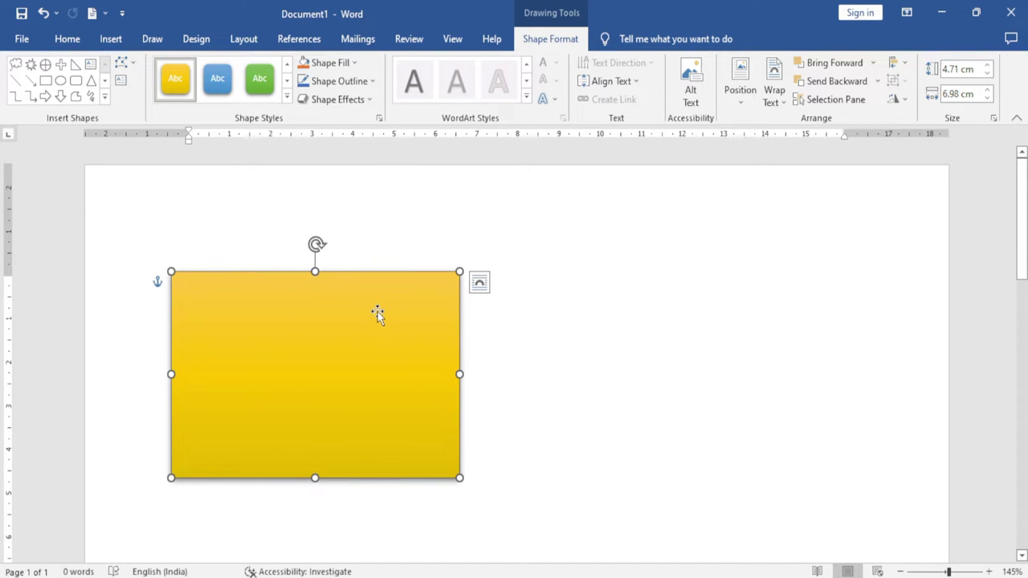
# Step: Fill the rectangle with a light green colour from the More Fill Colors palette
pyautogui.click(355, 63)
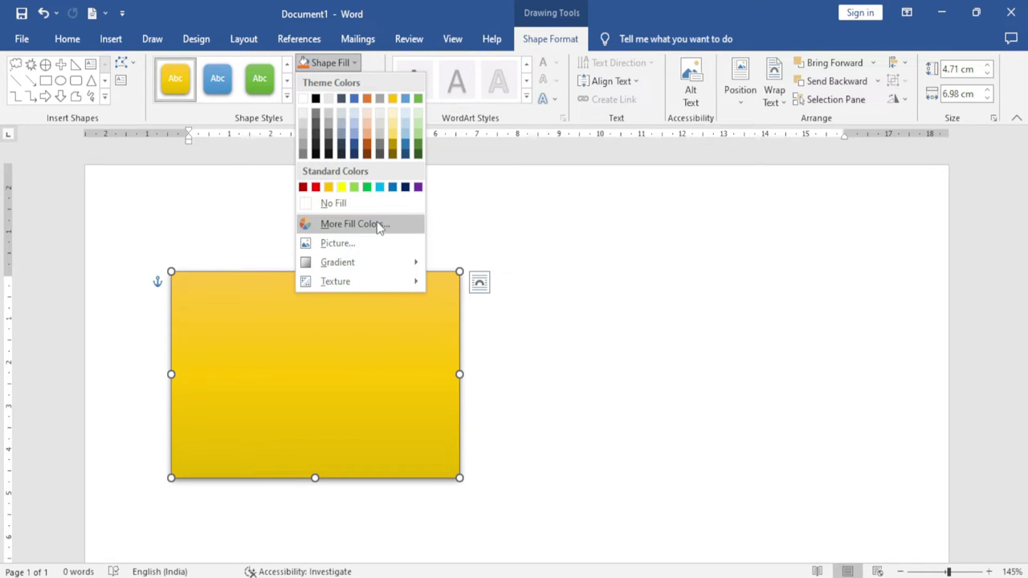
pyautogui.click(377, 225)
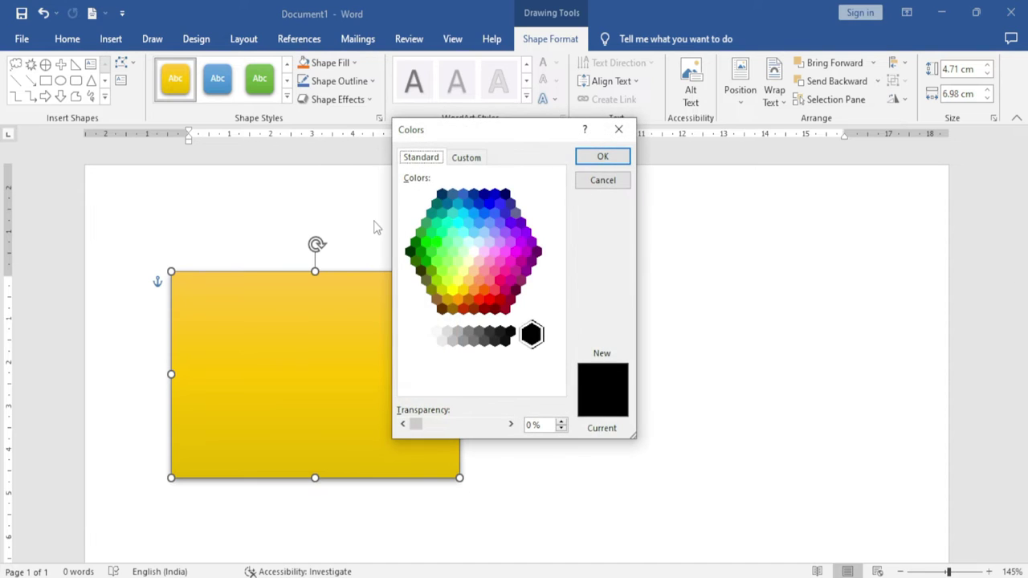
pyautogui.click(462, 231)
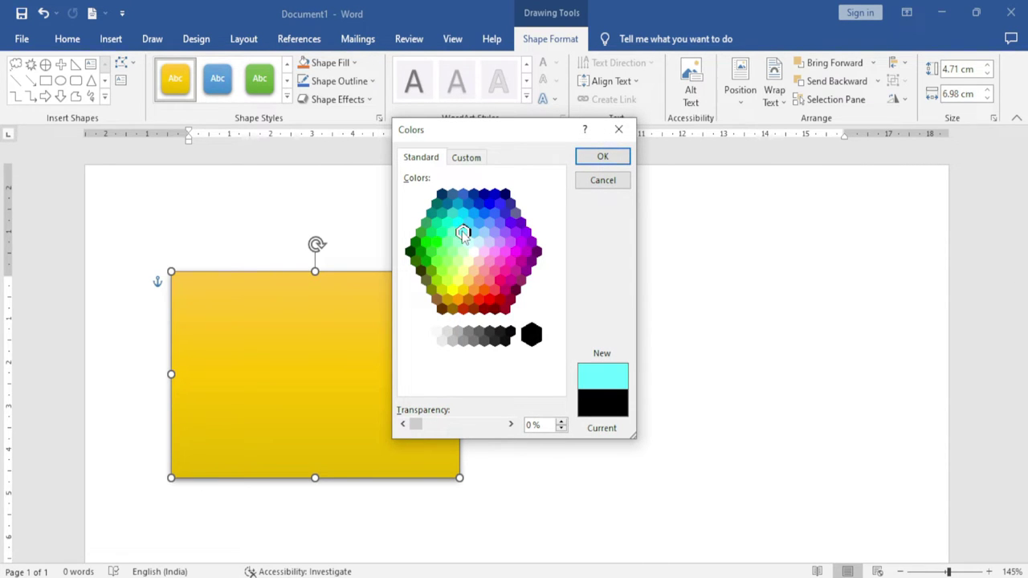
pyautogui.click(443, 252)
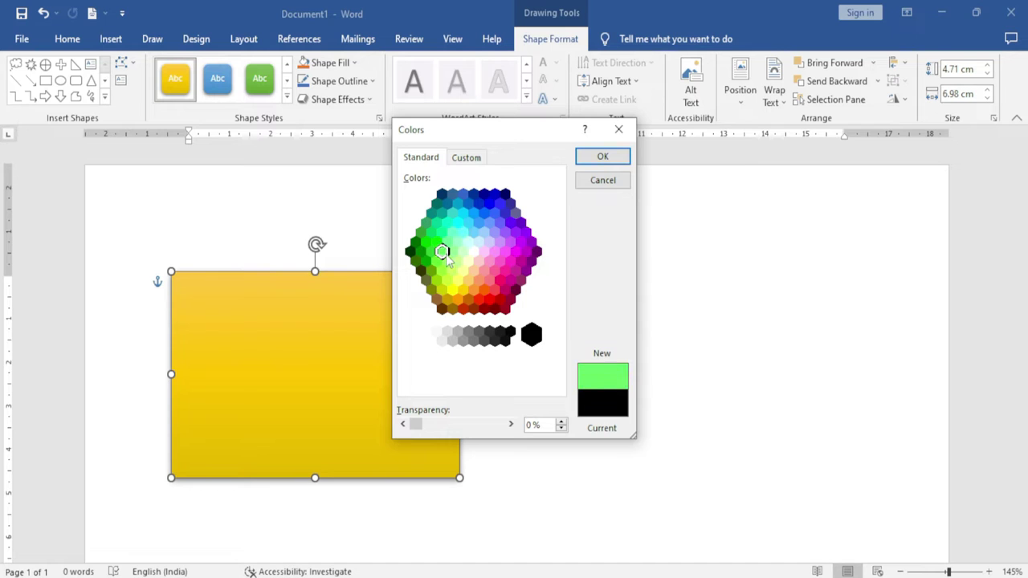
pyautogui.click(603, 157)
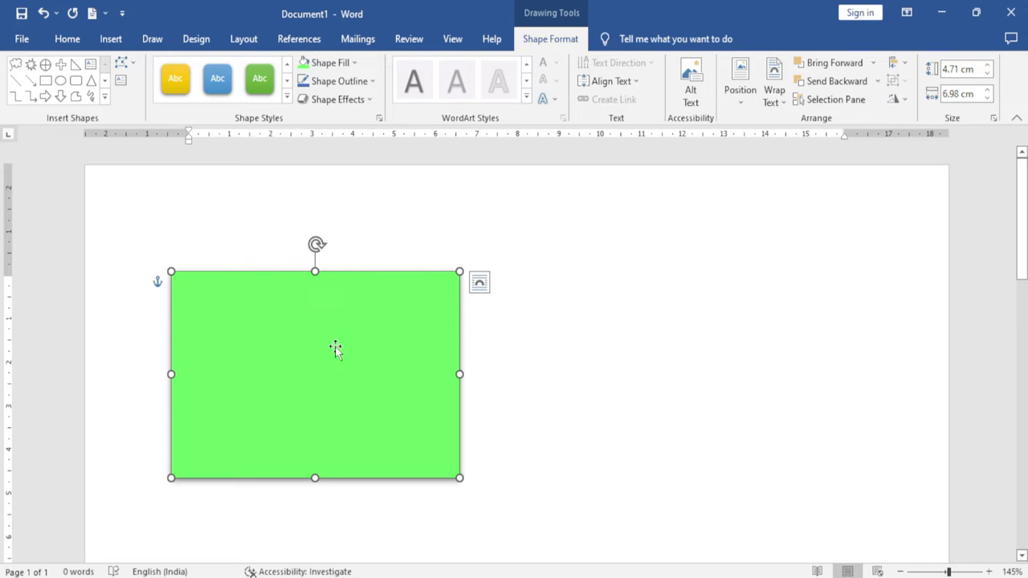
pyautogui.click(287, 84)
# Step: Apply the dark grey Style 8 theme fill from Other Theme Fills to the rectangle
pyautogui.click(288, 98)
pyautogui.moveTo(305, 480)
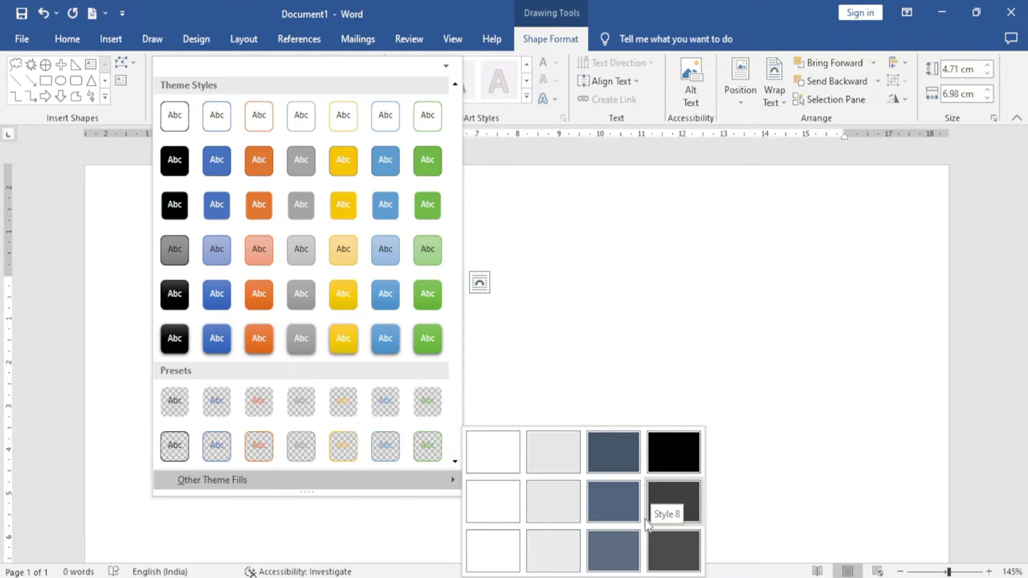
pyautogui.click(673, 518)
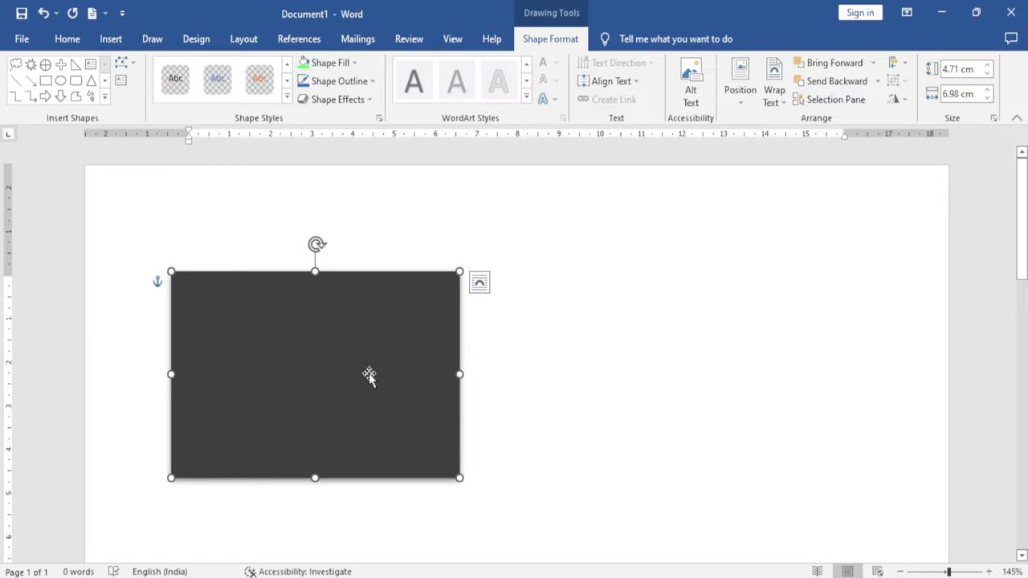
pyautogui.click(337, 63)
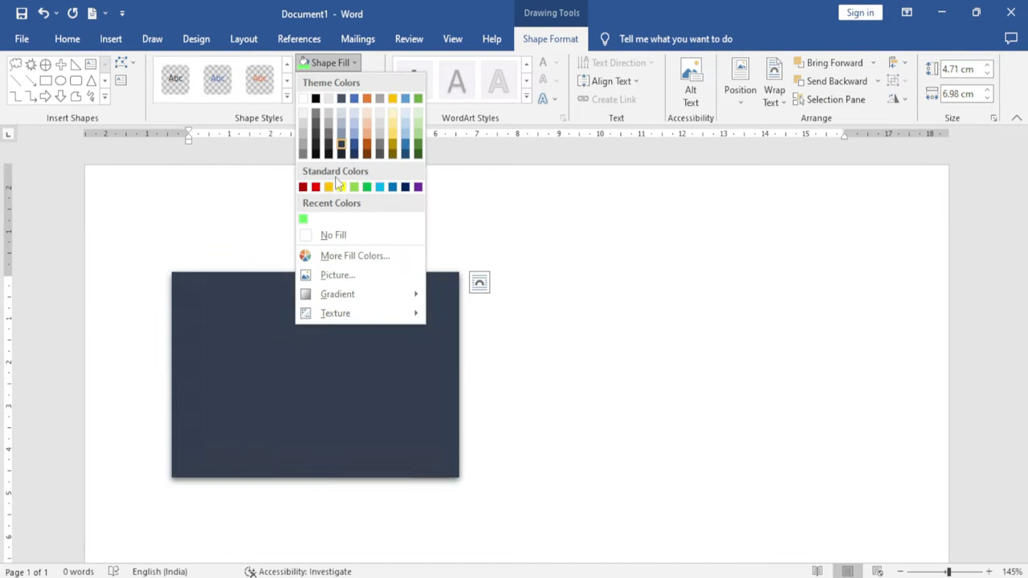
# Step: Fill the rectangle with the photo IMG_0296 from D:\Institute Videos
pyautogui.click(337, 278)
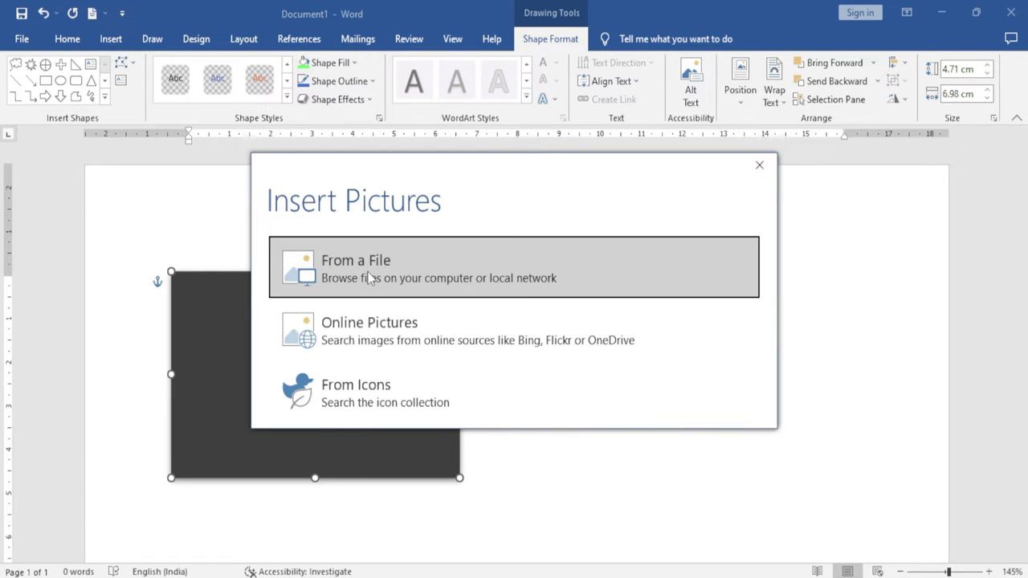
pyautogui.click(391, 280)
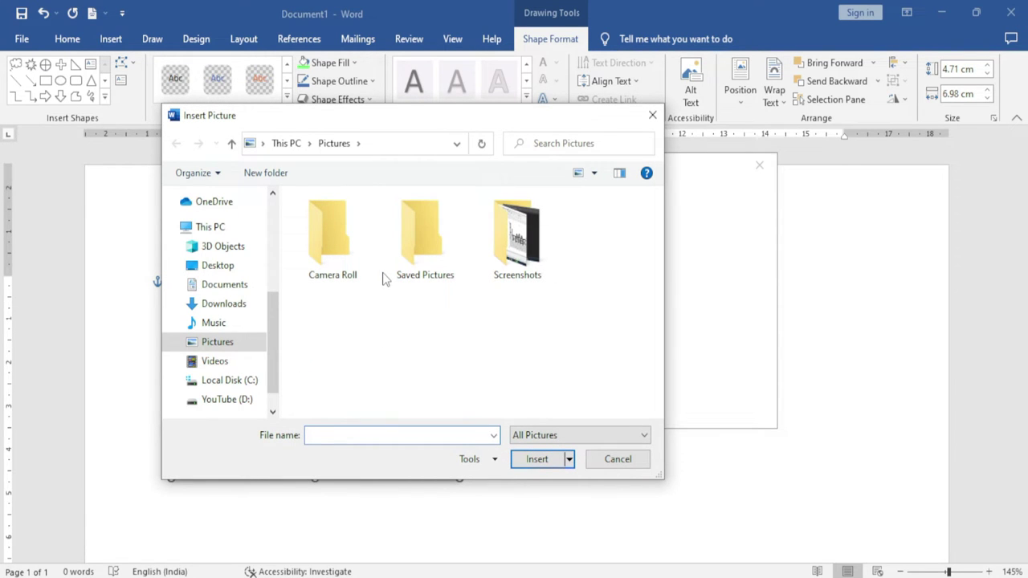
pyautogui.moveTo(516, 234)
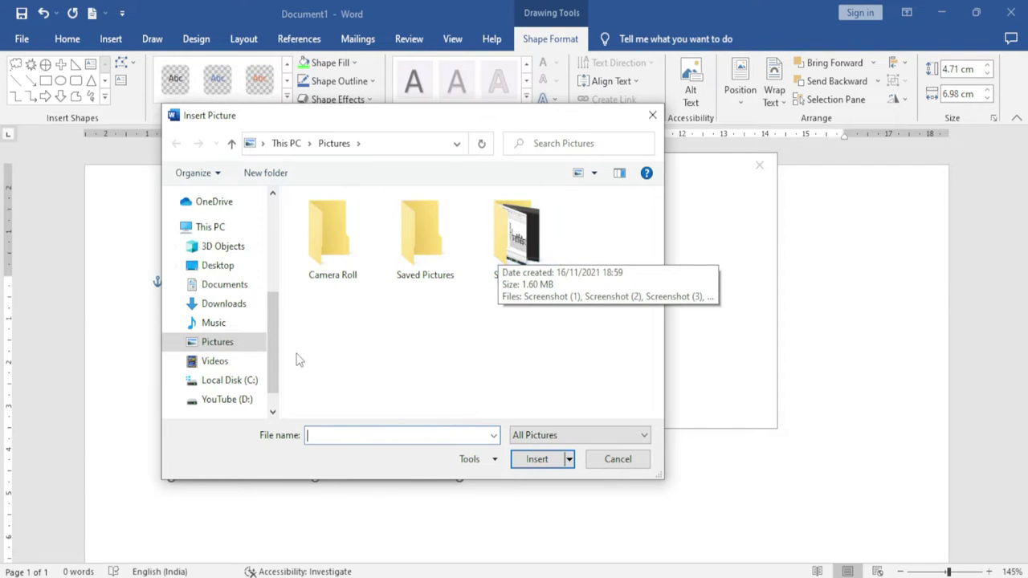
pyautogui.click(224, 399)
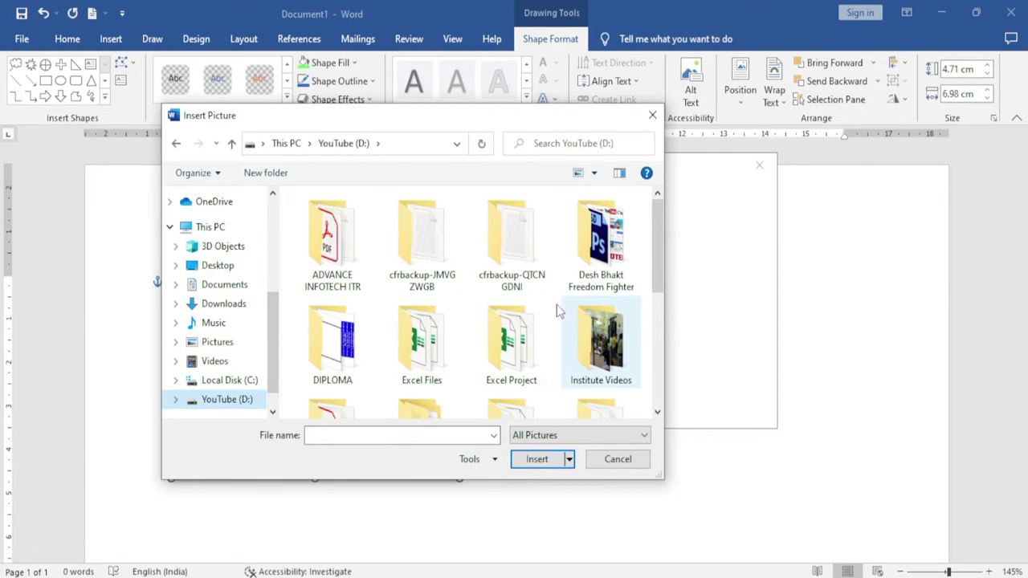
pyautogui.scroll(-1, 426, 345)
pyautogui.scroll(-2, 470, 340)
pyautogui.scroll(3, 477, 343)
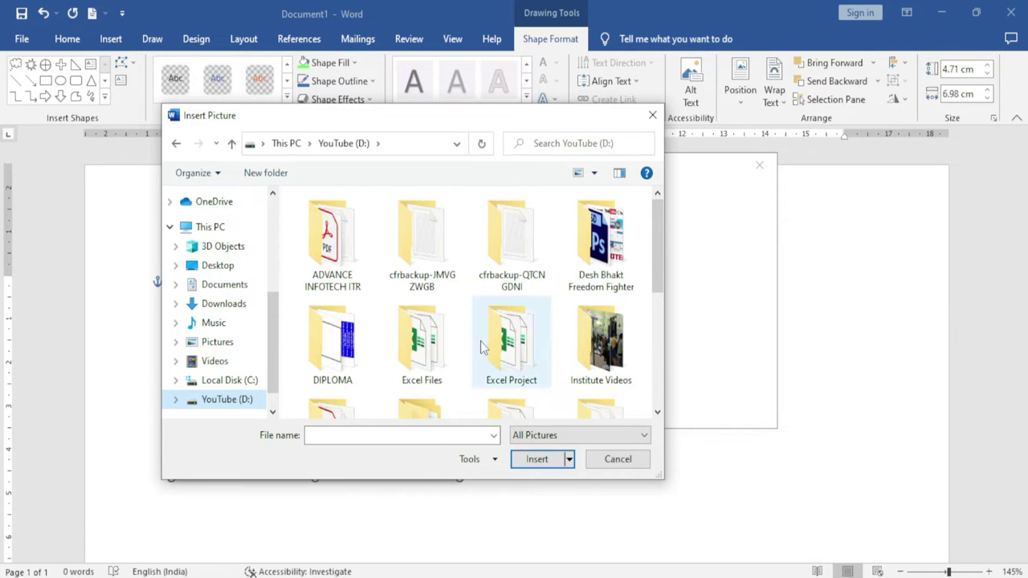
pyautogui.doubleClick(608, 347)
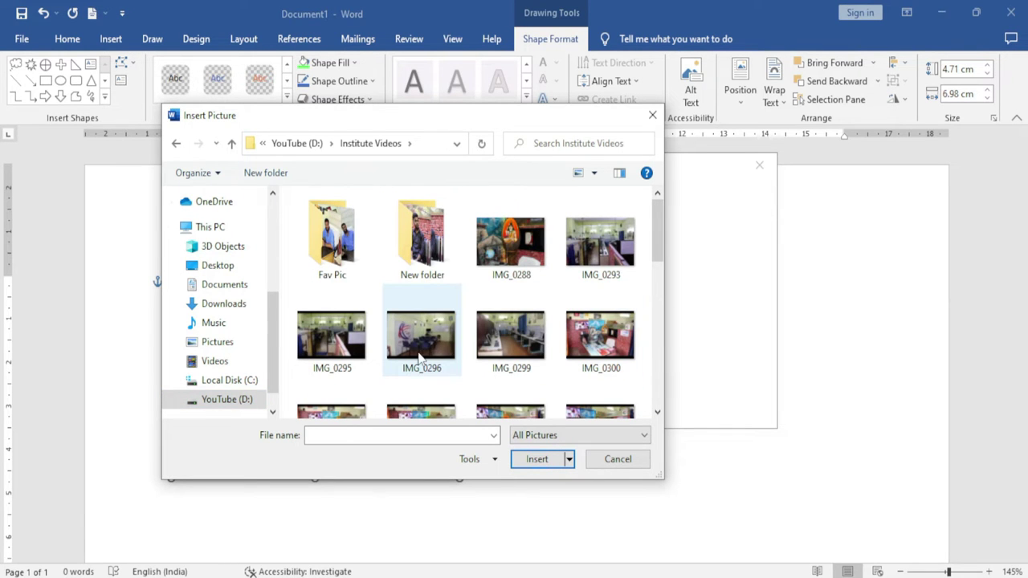
pyautogui.click(508, 249)
pyautogui.click(536, 458)
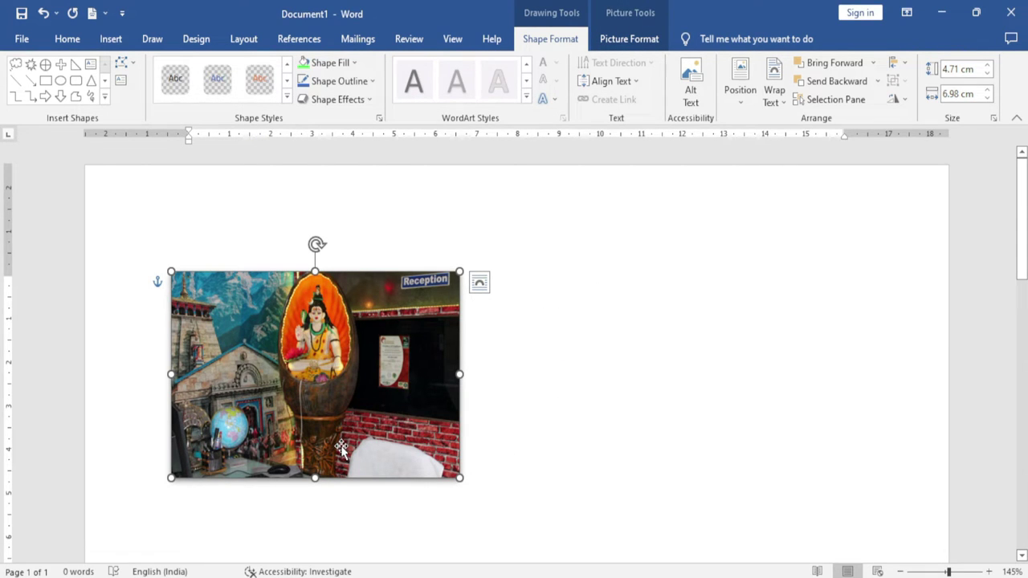
pyautogui.click(354, 63)
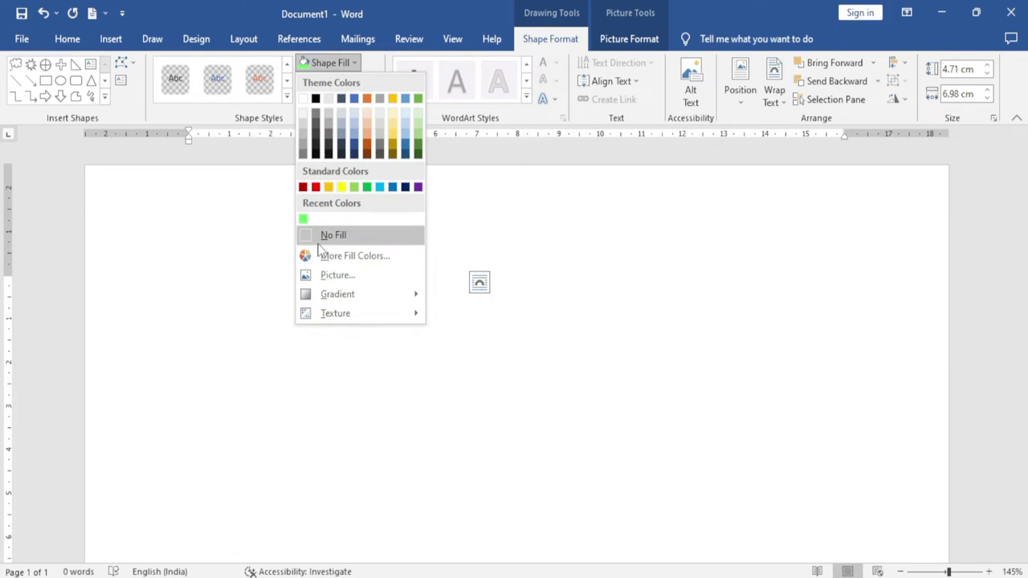
# Step: Fill the rectangle with the Bing lovebirds photo from the Birds online pictures category
pyautogui.click(334, 275)
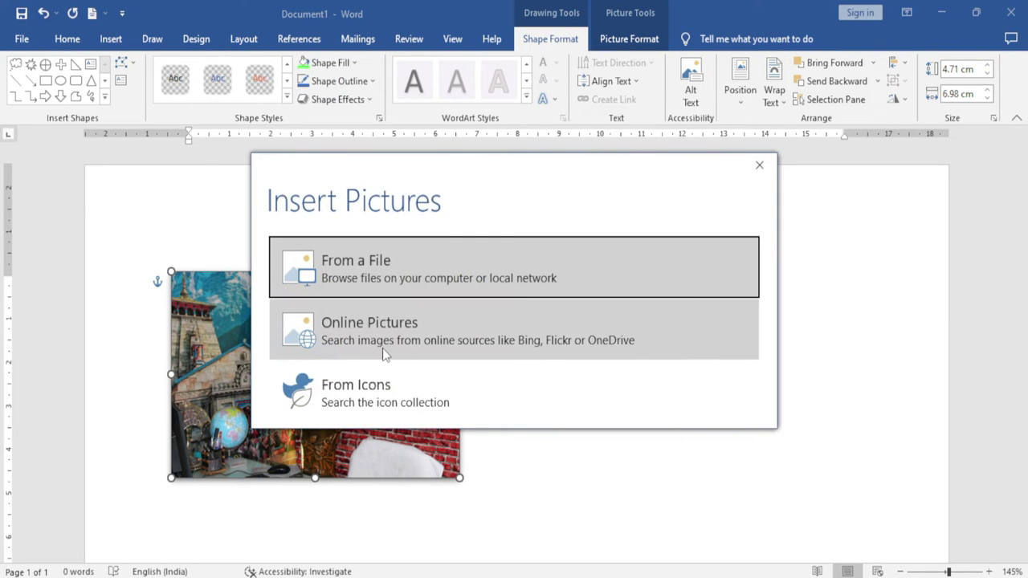
pyautogui.click(373, 334)
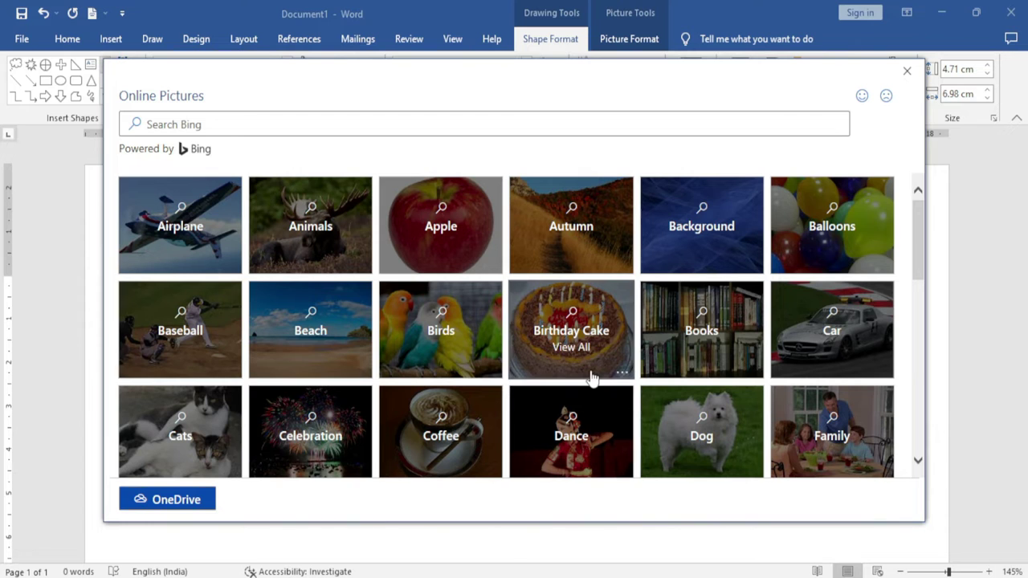
pyautogui.click(445, 333)
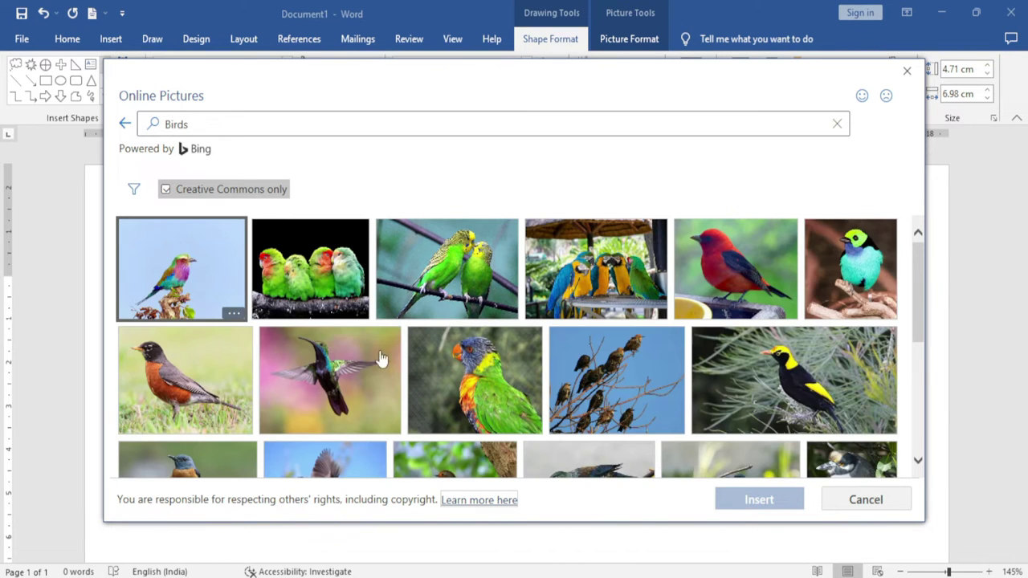
pyautogui.click(313, 279)
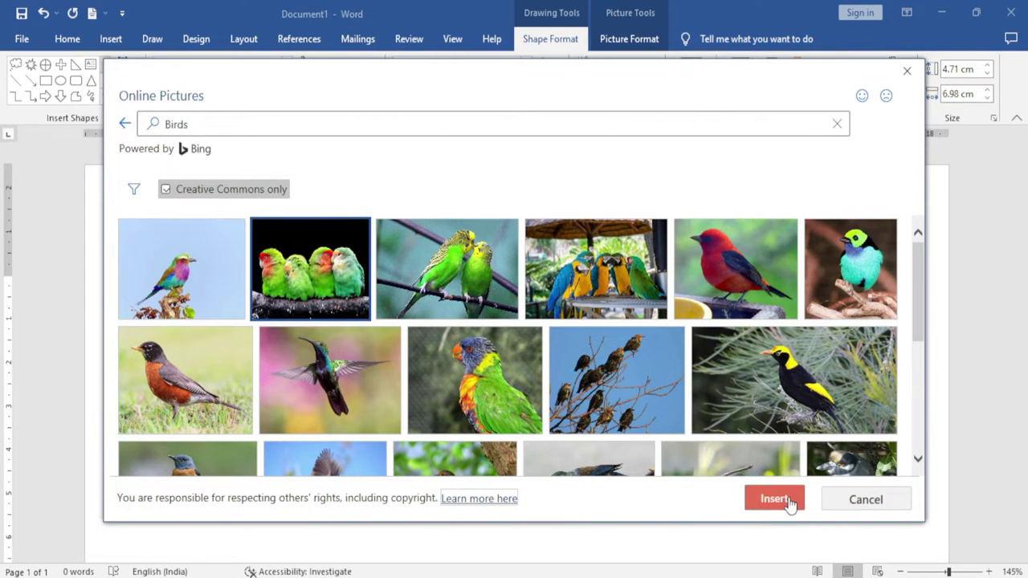
pyautogui.click(783, 498)
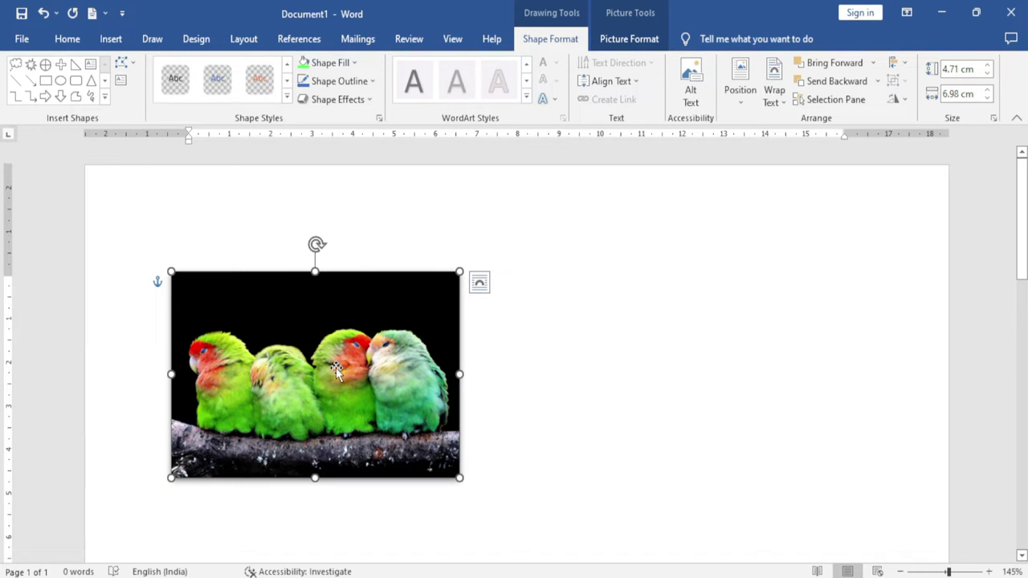
pyautogui.click(354, 63)
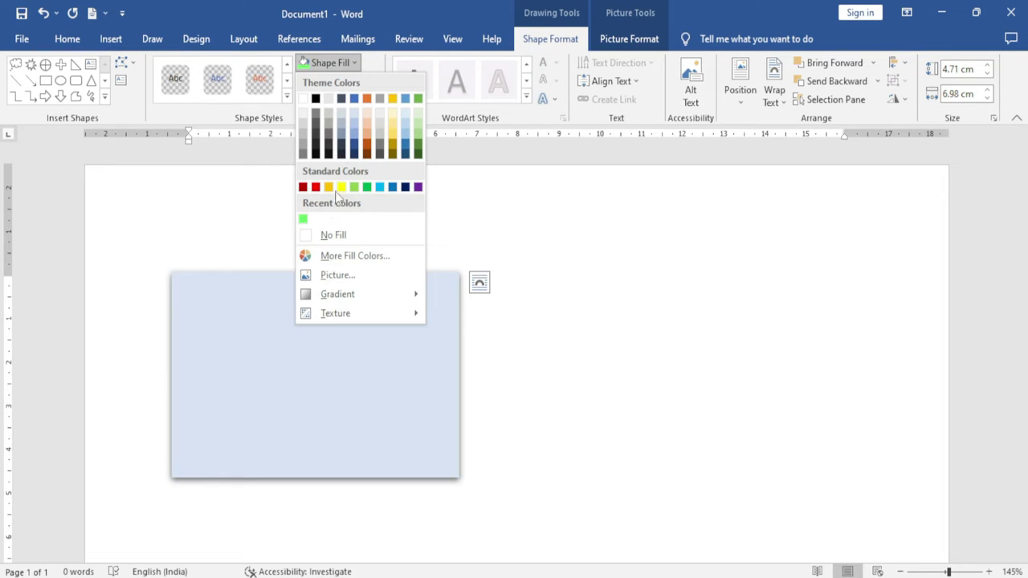
# Step: Fill the shape with the black fingerprint icon from the Body parts icon category
pyautogui.click(337, 276)
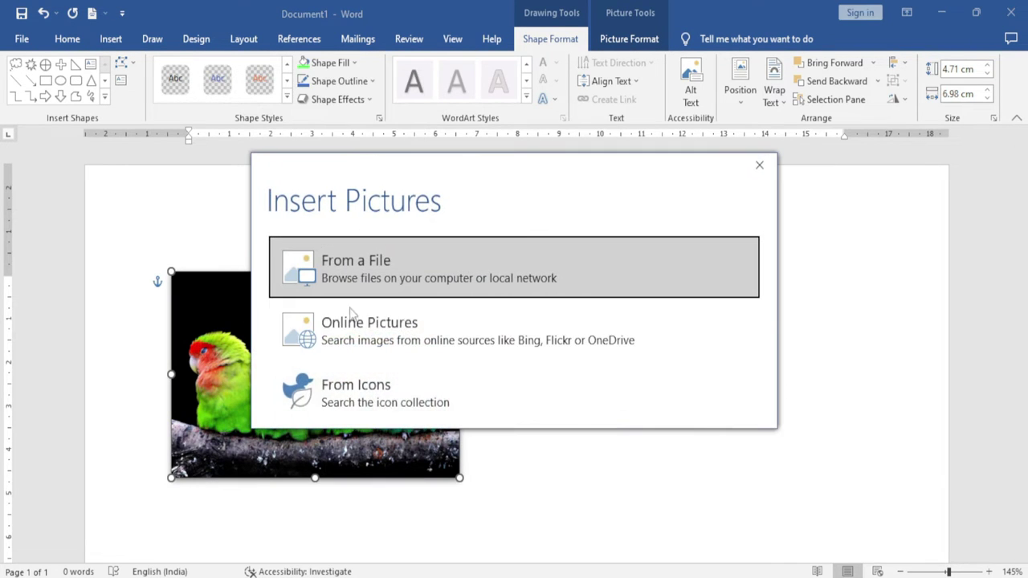
pyautogui.click(362, 382)
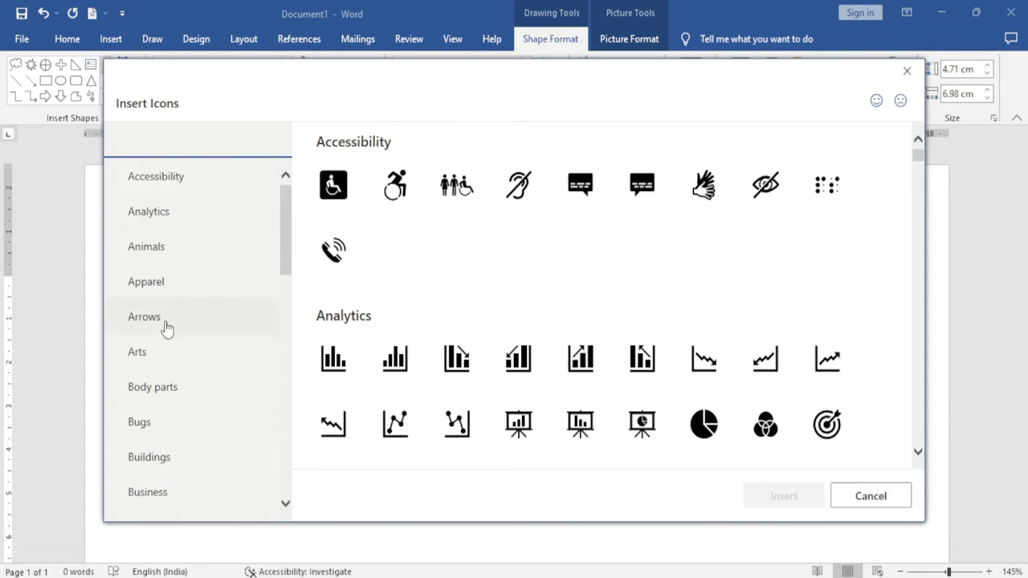
pyautogui.click(183, 252)
pyautogui.click(173, 318)
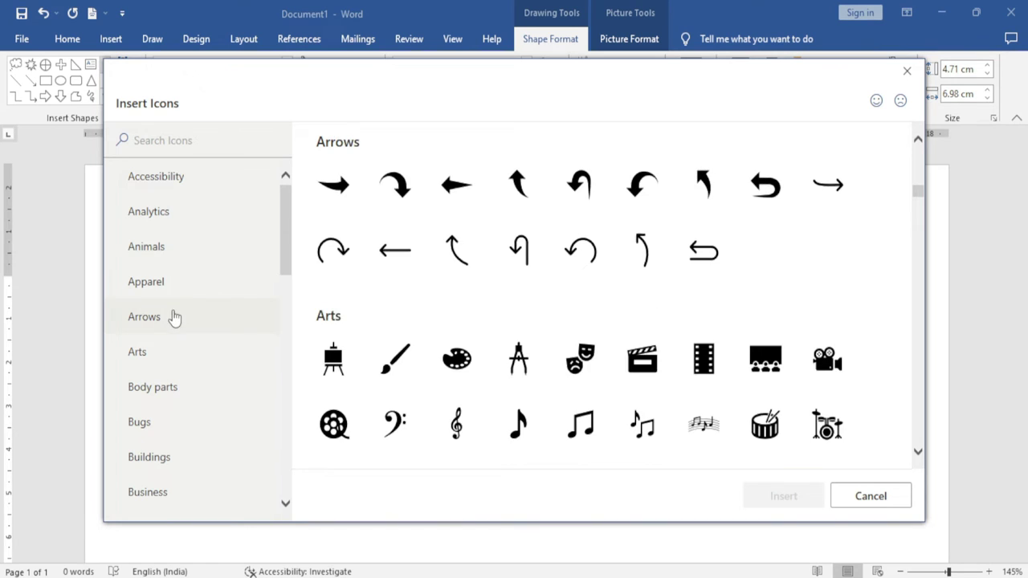
pyautogui.click(165, 359)
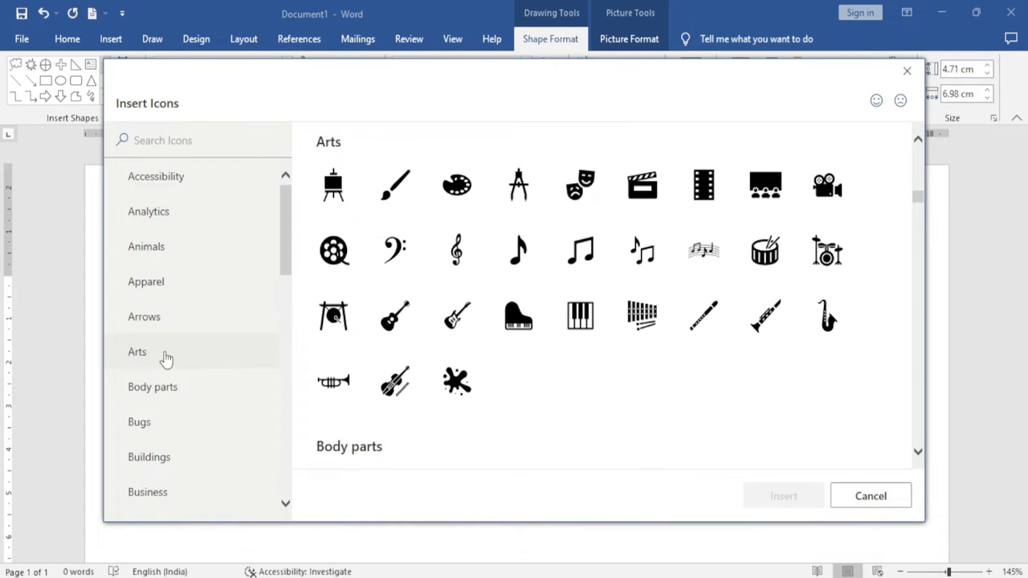
pyautogui.click(166, 385)
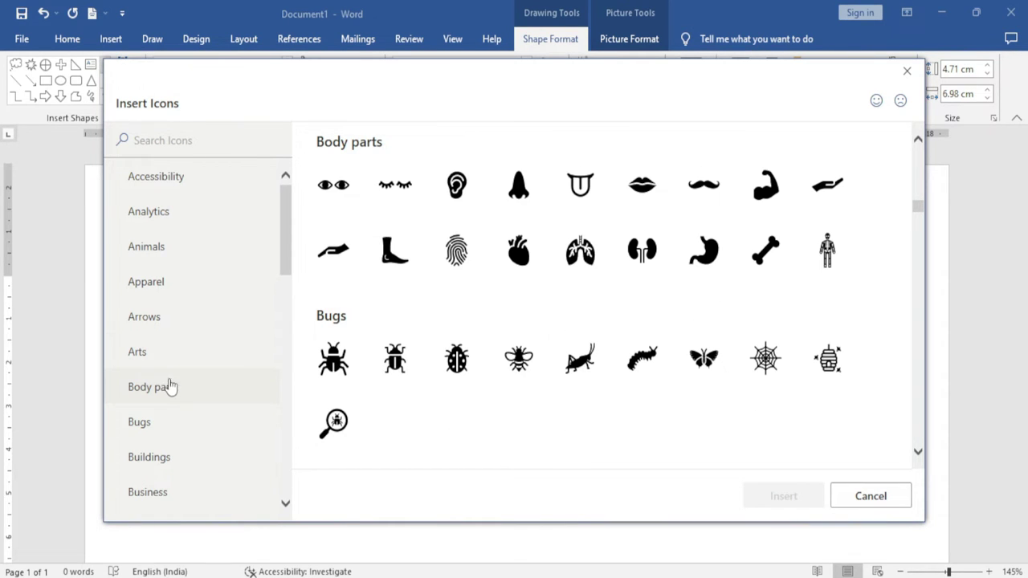
pyautogui.moveTo(456, 251)
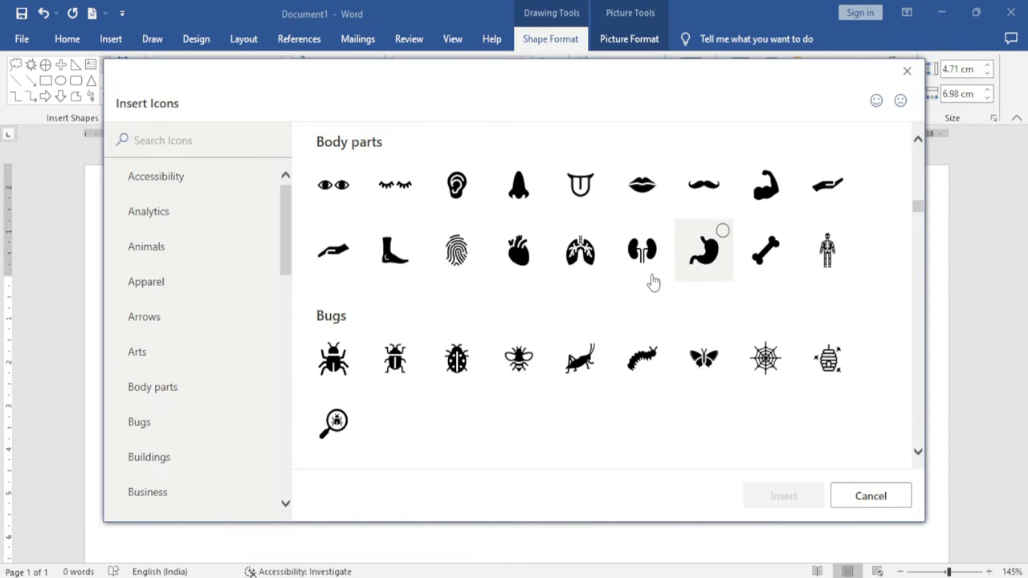
pyautogui.click(473, 245)
pyautogui.click(787, 496)
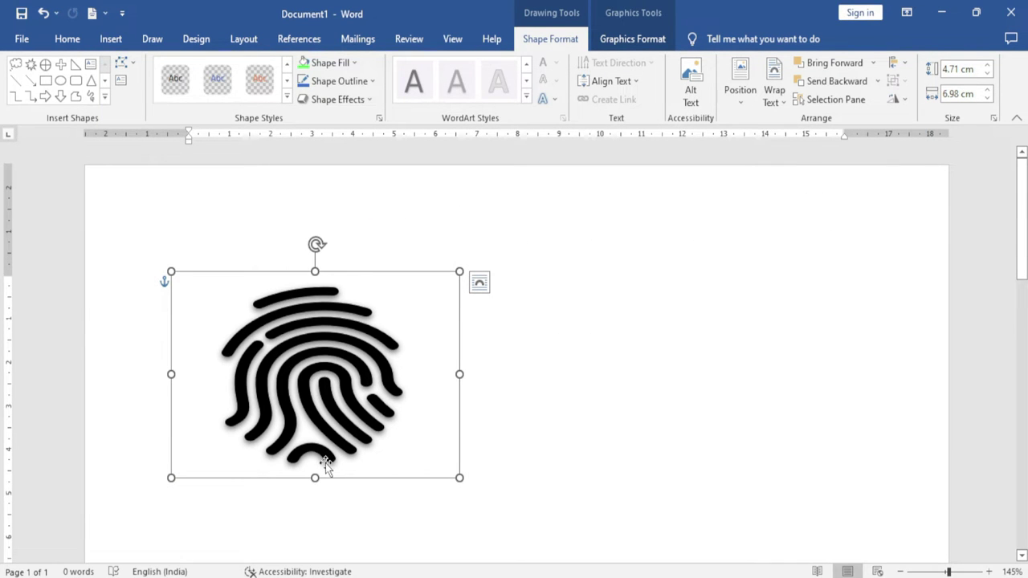
pyautogui.click(353, 63)
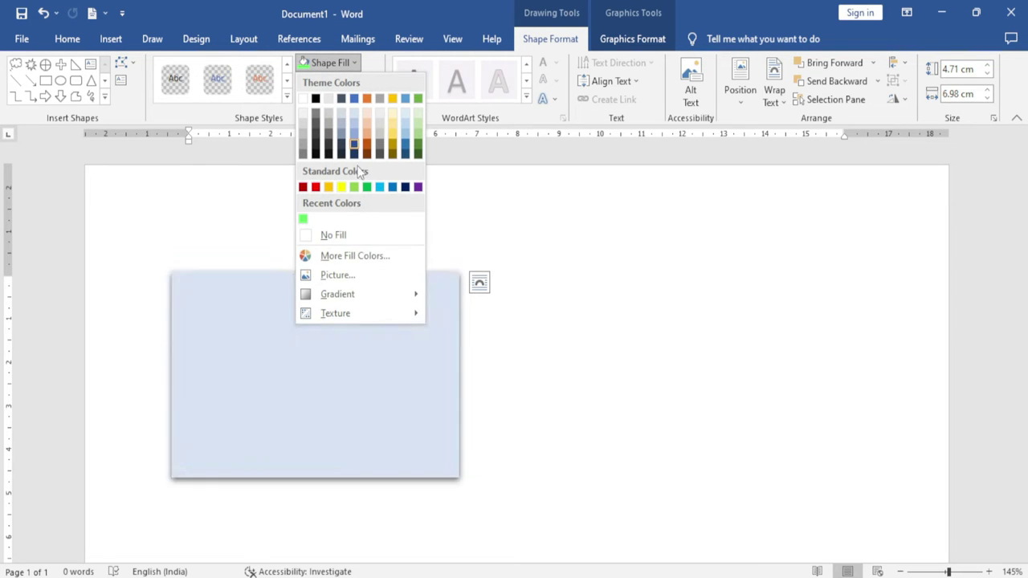
pyautogui.moveTo(337, 294)
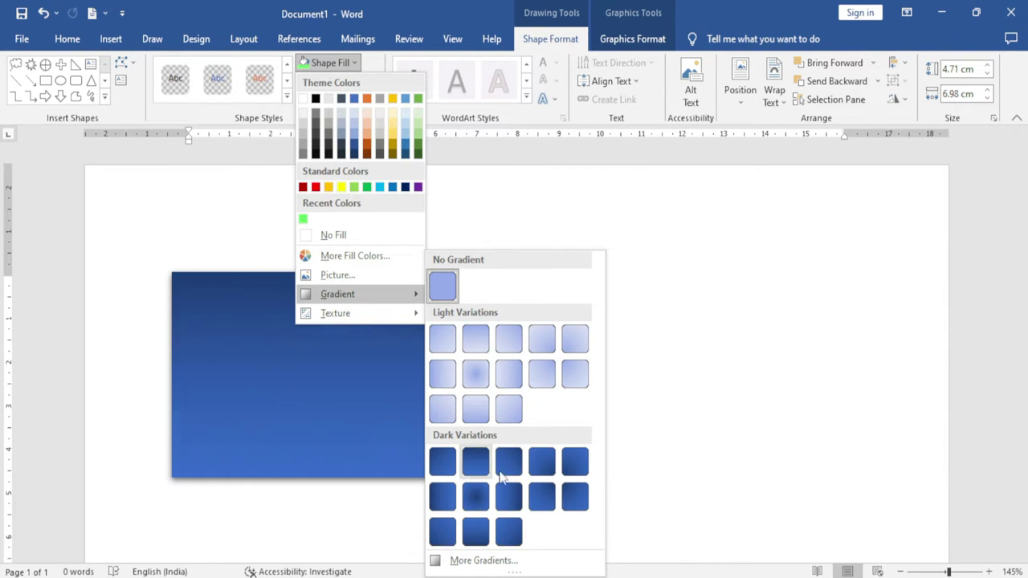
# Step: Give the rectangle a dark blue gradient fill from the Dark Variations set
pyautogui.click(541, 472)
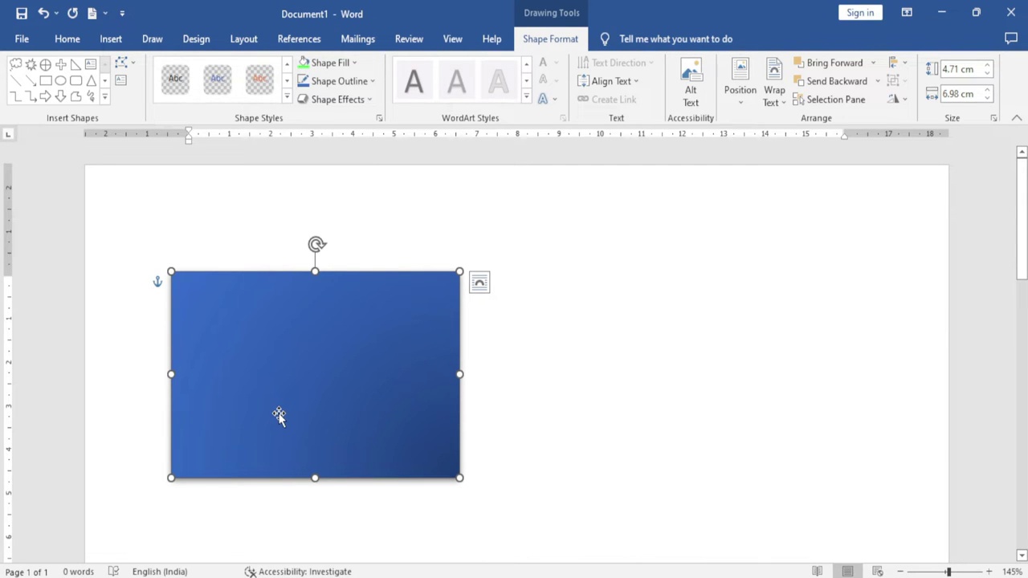
pyautogui.click(354, 64)
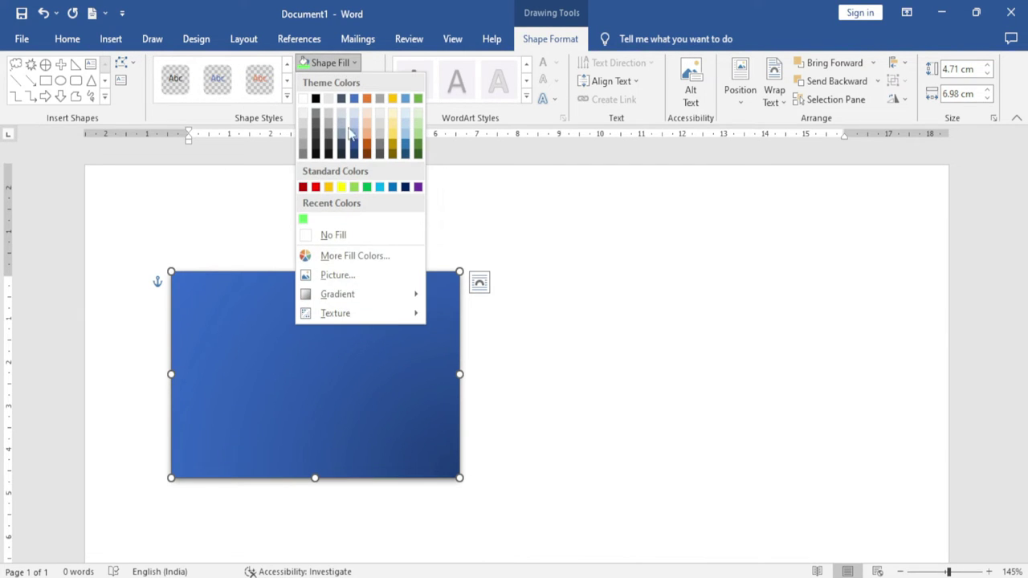
pyautogui.moveTo(336, 313)
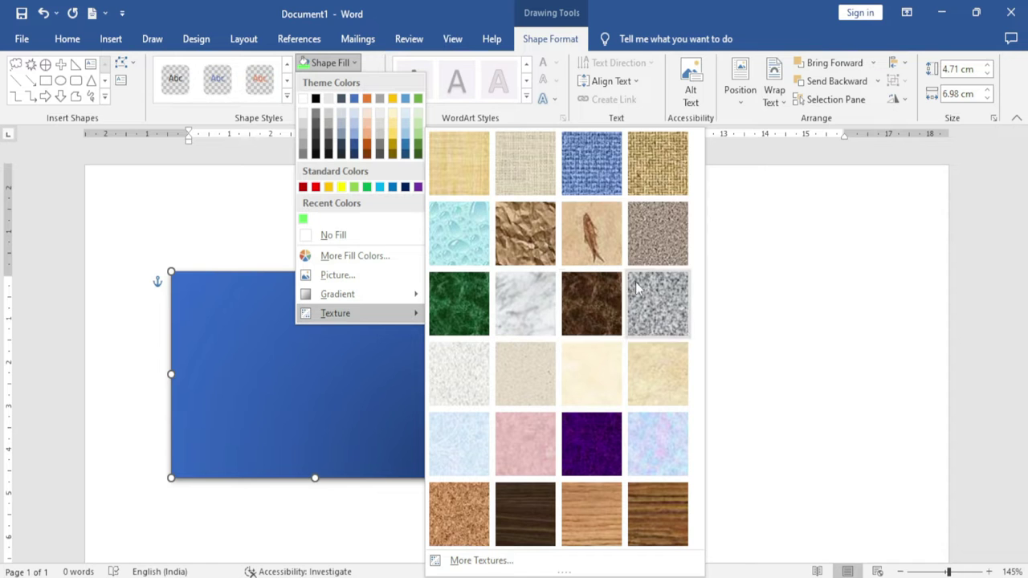
# Step: Replace the blue gradient with the Woven mat texture fill
pyautogui.click(660, 181)
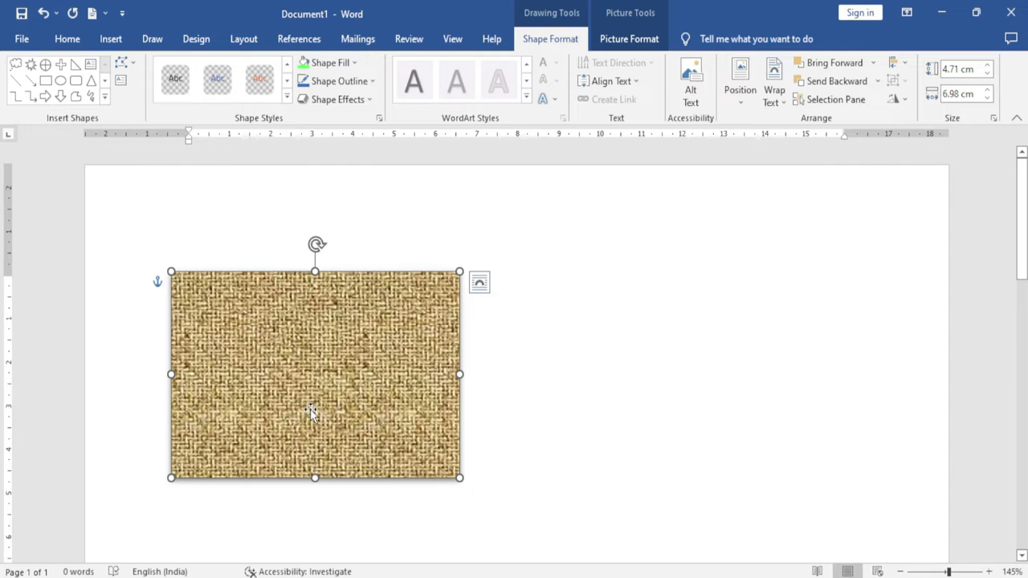
pyautogui.click(373, 82)
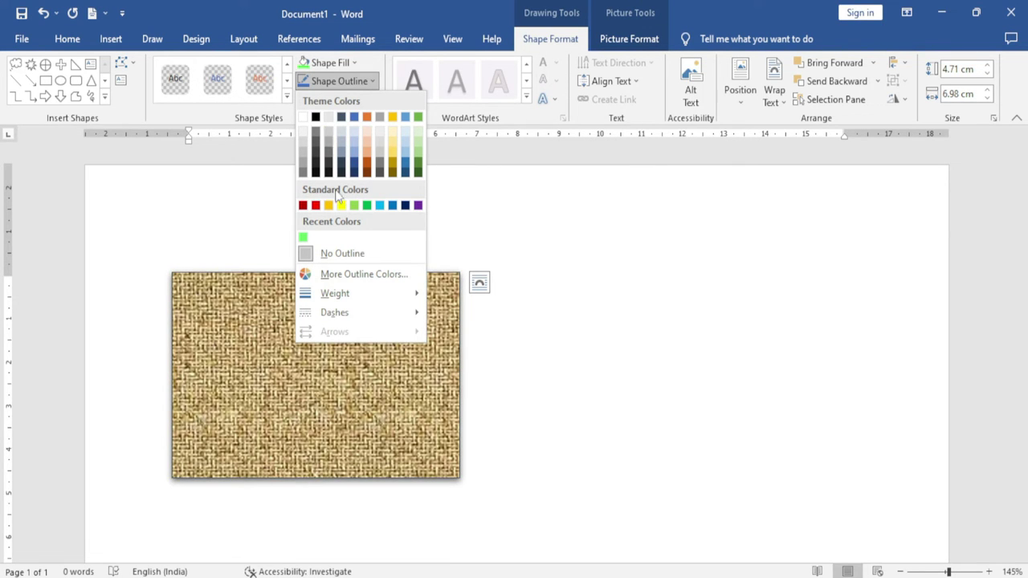
# Step: Give the rectangle a red outline, then try several other outline colours
pyautogui.click(316, 206)
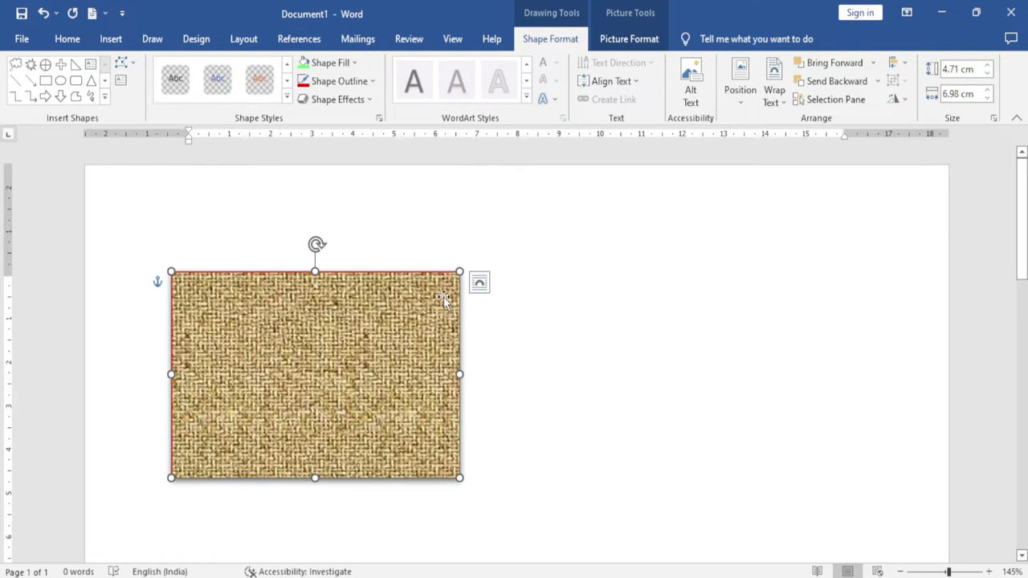
pyautogui.click(337, 81)
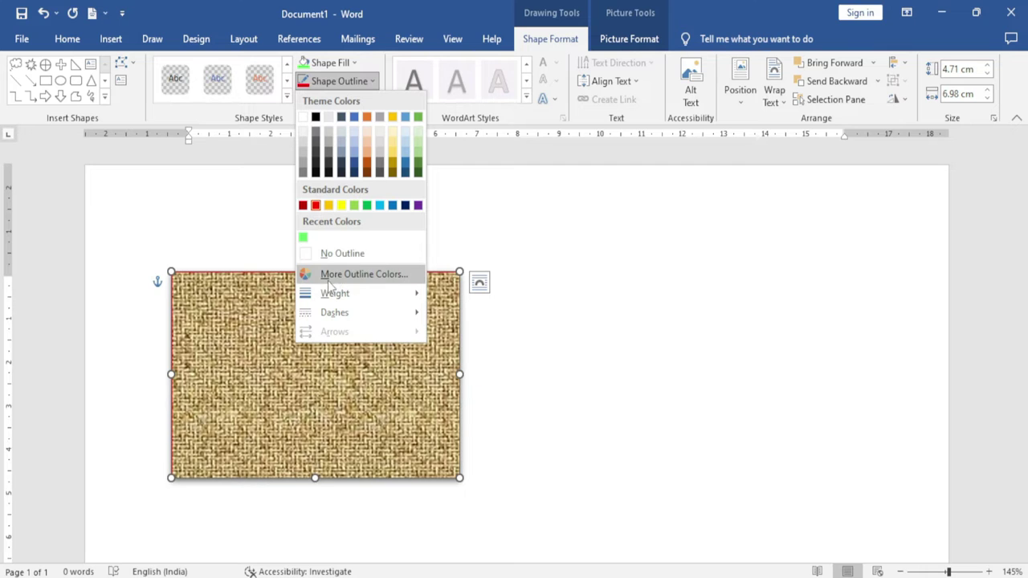
pyautogui.click(399, 276)
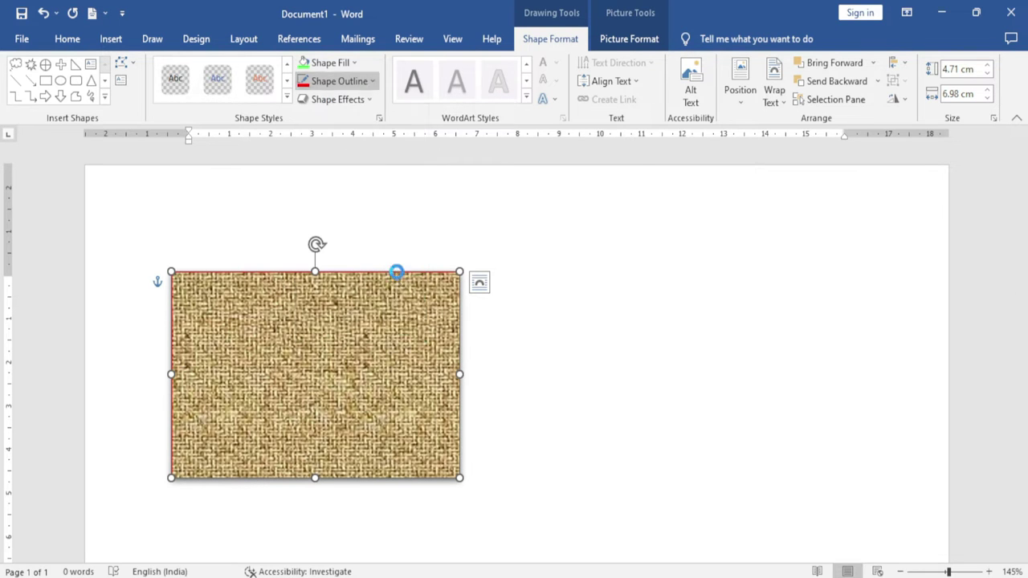
pyautogui.click(461, 253)
pyautogui.click(459, 223)
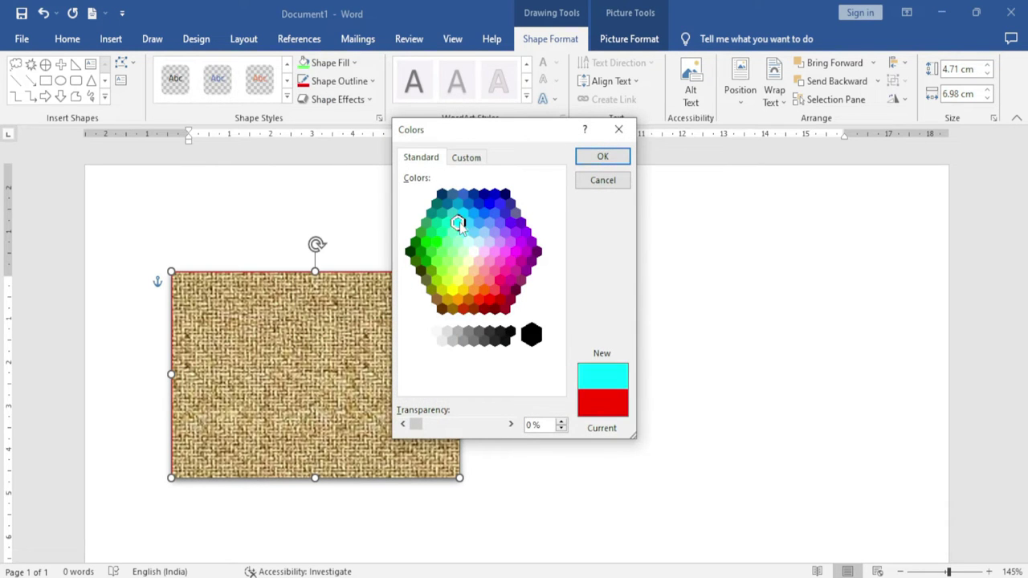
pyautogui.click(463, 252)
pyautogui.click(449, 252)
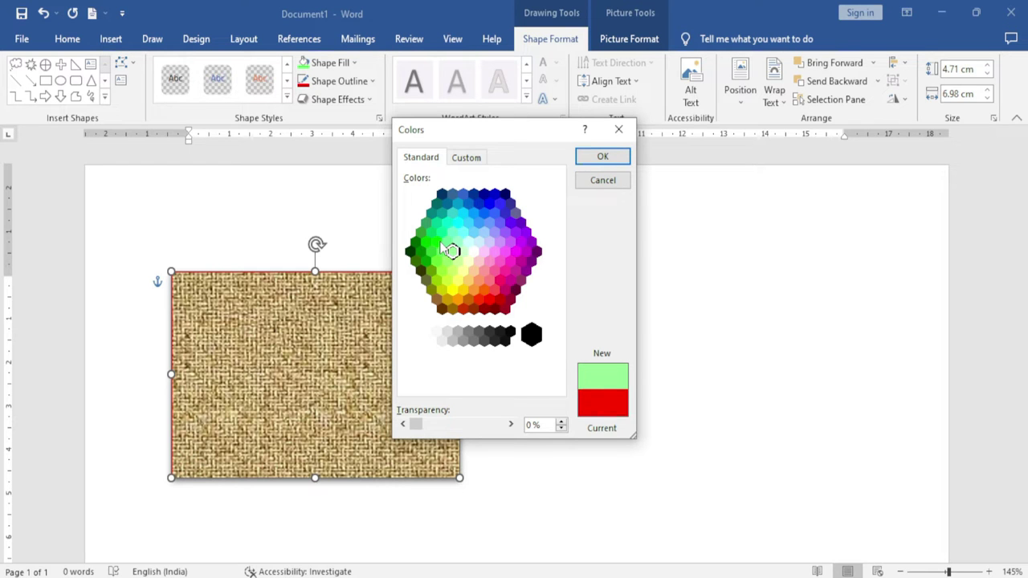
# Step: Set the rectangle's outline to the custom pink colour #F7A1CE
pyautogui.click(475, 160)
pyautogui.moveTo(468, 190); pyautogui.dragTo(524, 205)
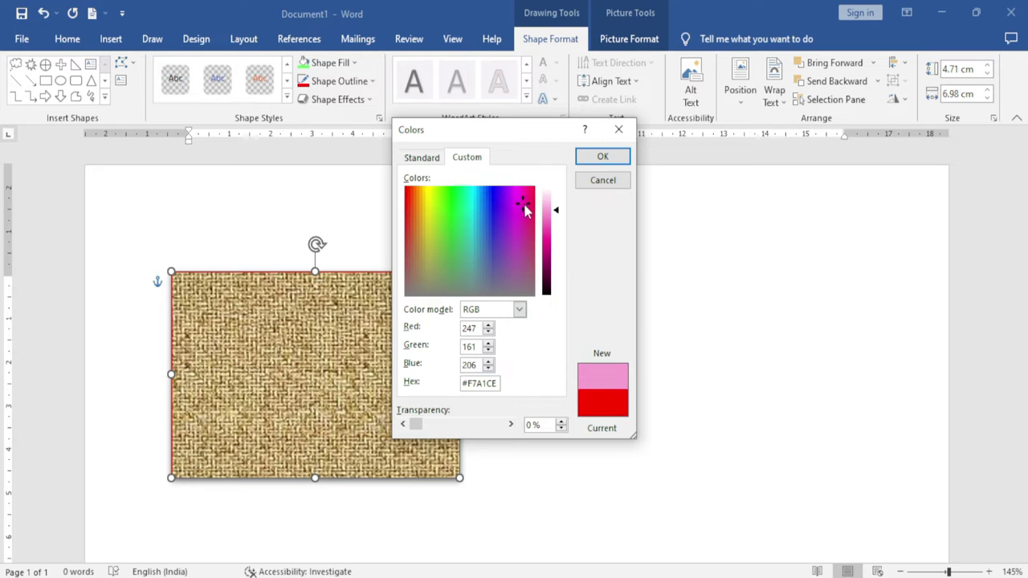
pyautogui.click(602, 156)
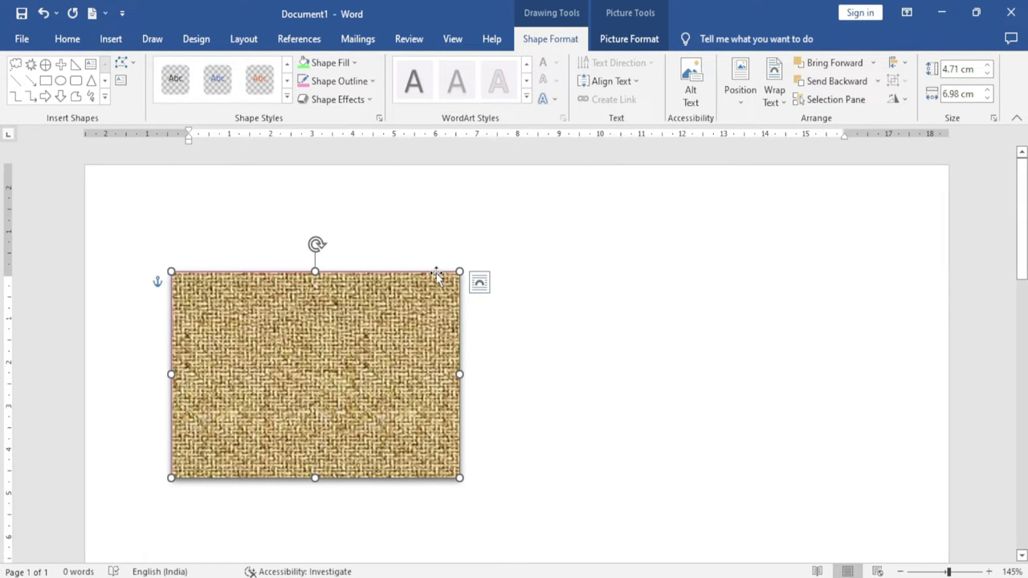
pyautogui.click(372, 80)
pyautogui.moveTo(335, 293)
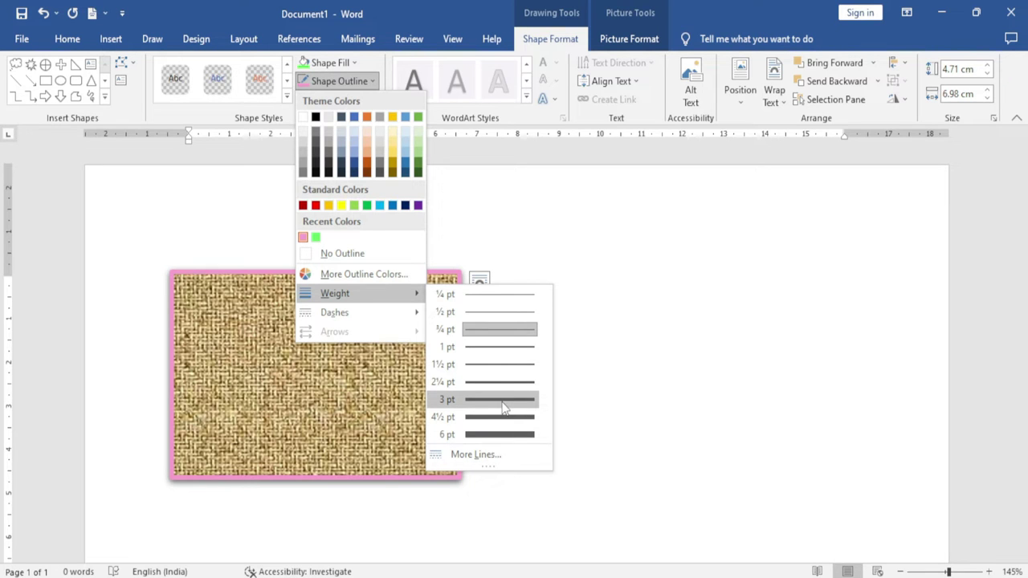
# Step: Make the pink outline 3 pt thick with a Dash line style
pyautogui.click(503, 403)
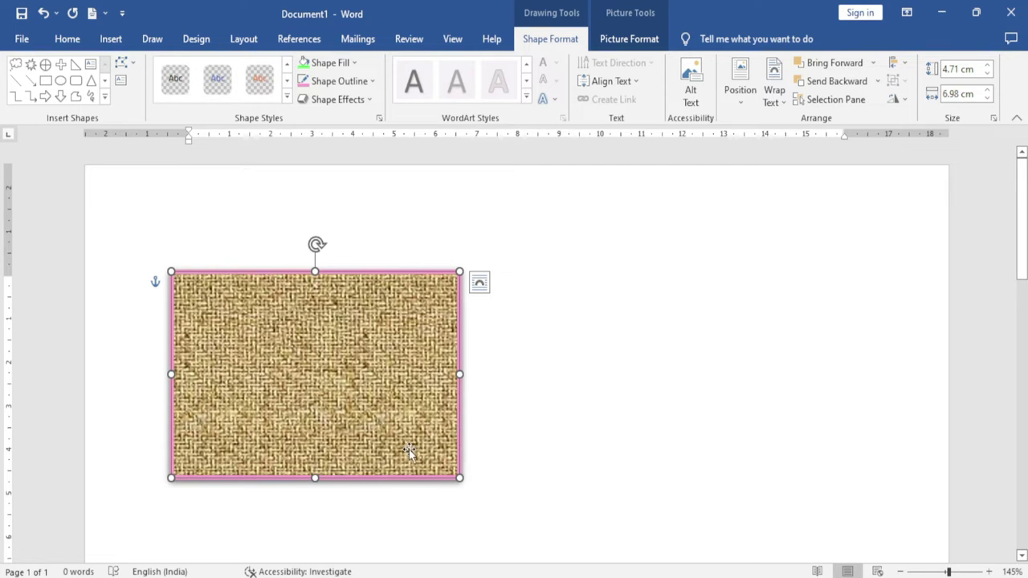
pyautogui.click(369, 81)
pyautogui.moveTo(334, 312)
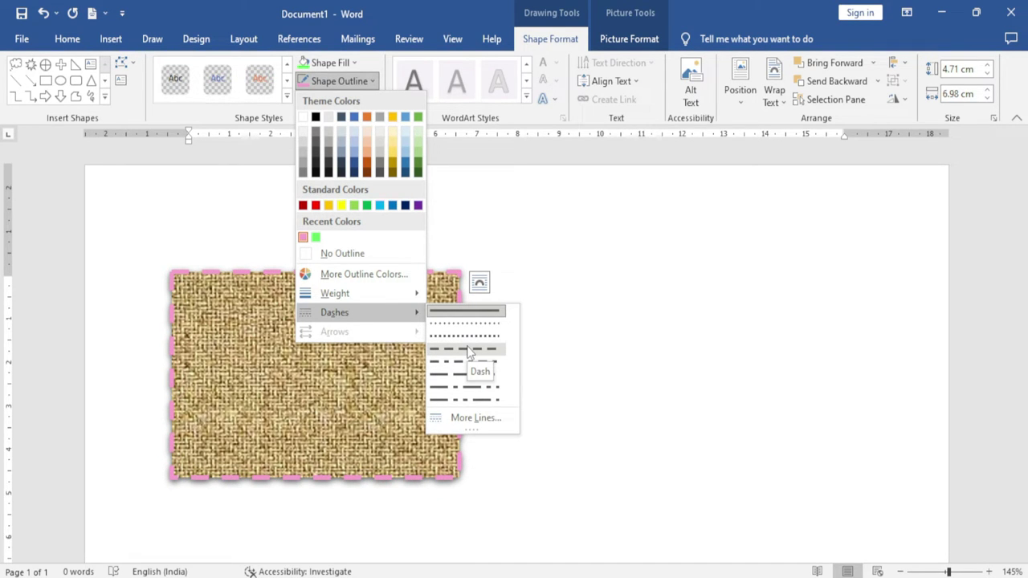
pyautogui.click(468, 350)
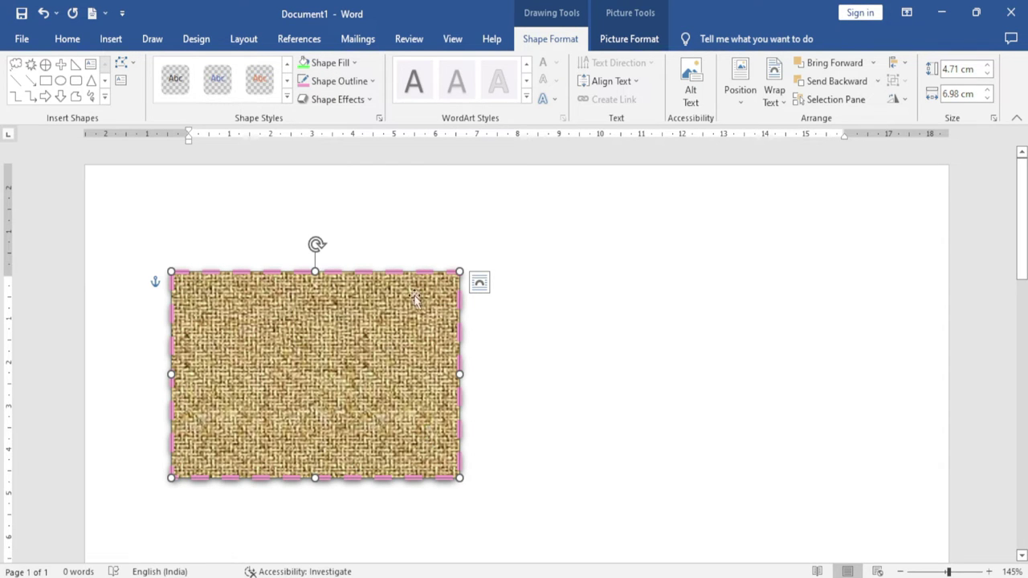
pyautogui.click(366, 100)
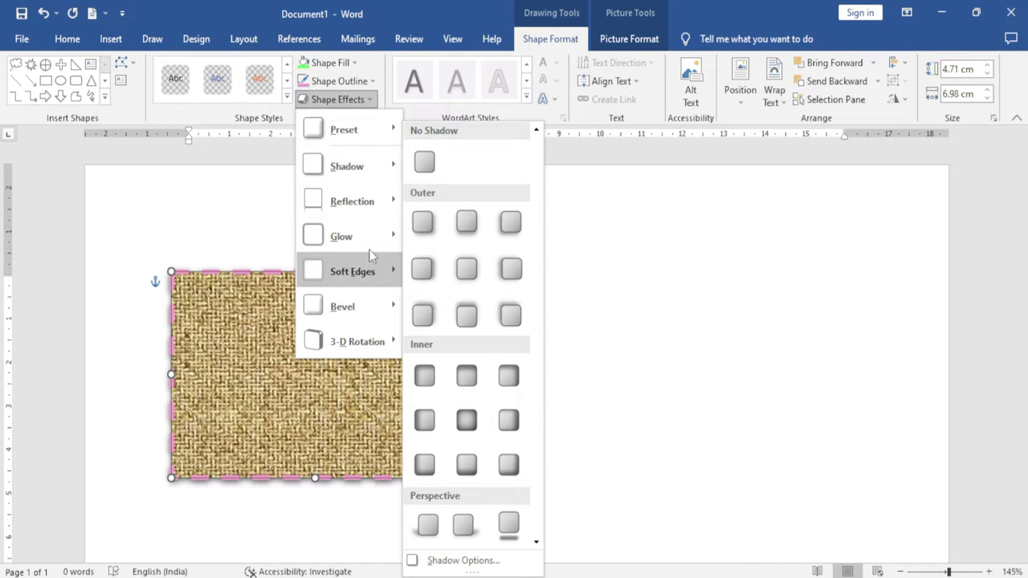
pyautogui.moveTo(352, 200)
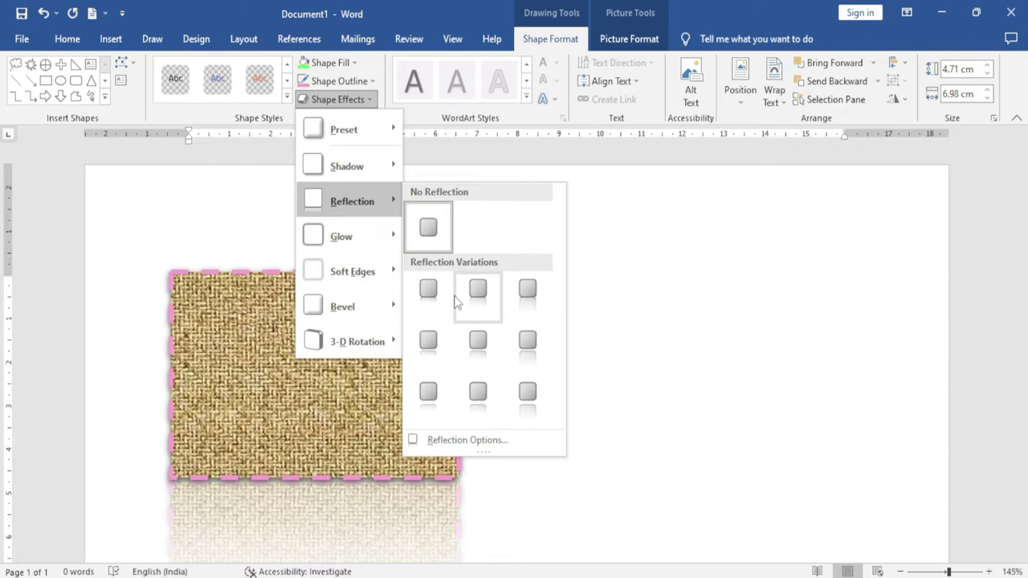
# Step: Apply the second Reflection Variations preset beneath the rectangle
pyautogui.click(492, 306)
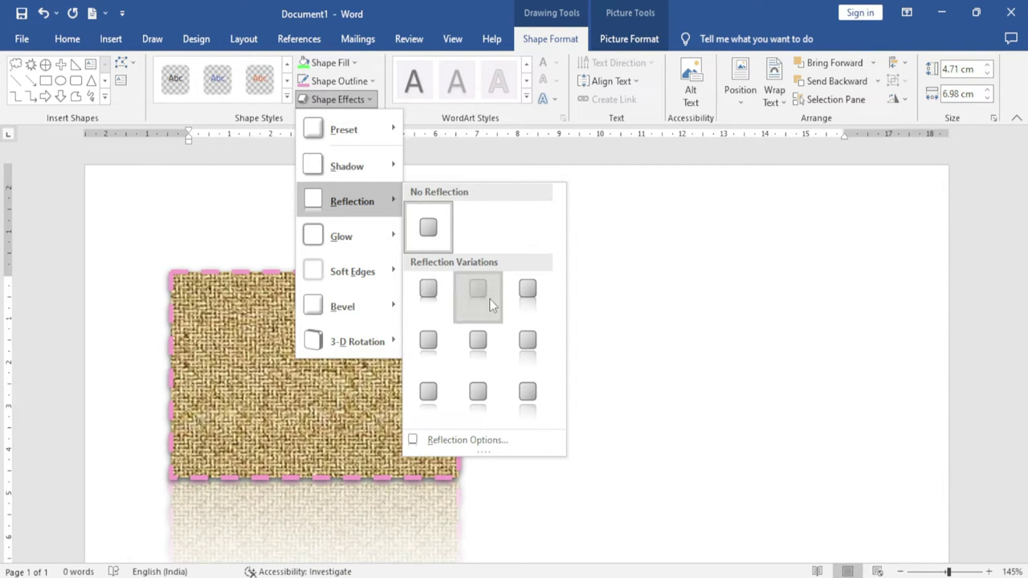
pyautogui.scroll(-3, 532, 447)
pyautogui.scroll(2, 532, 447)
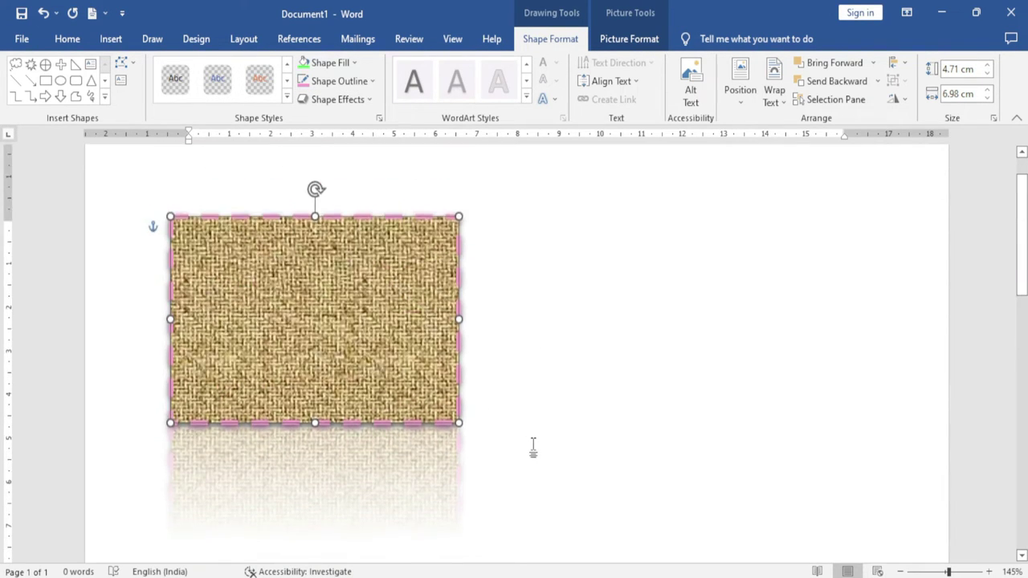
# Step: Tilt the rectangle with a Parallel 3-D Rotation preset
pyautogui.click(363, 99)
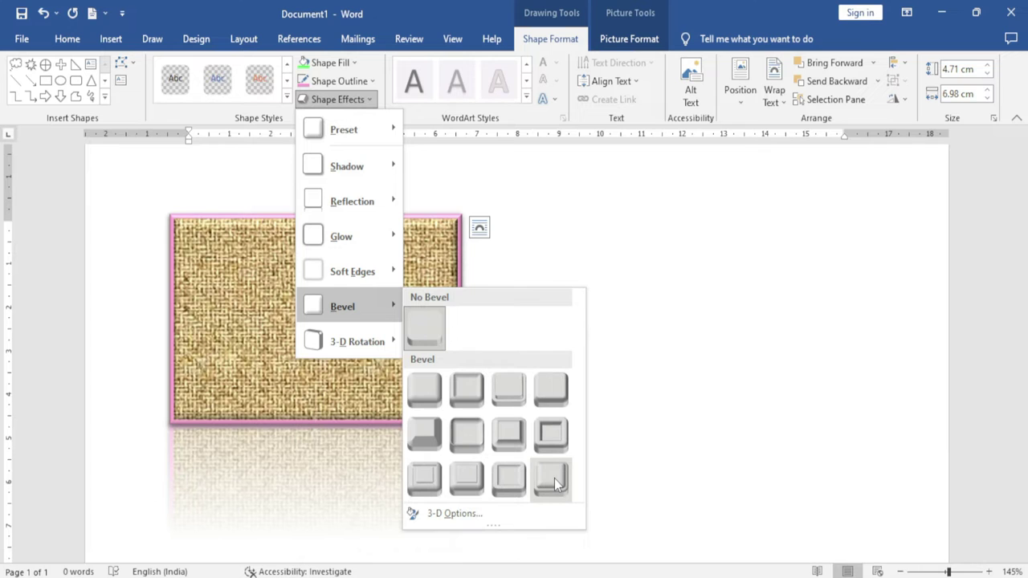
pyautogui.moveTo(350, 342)
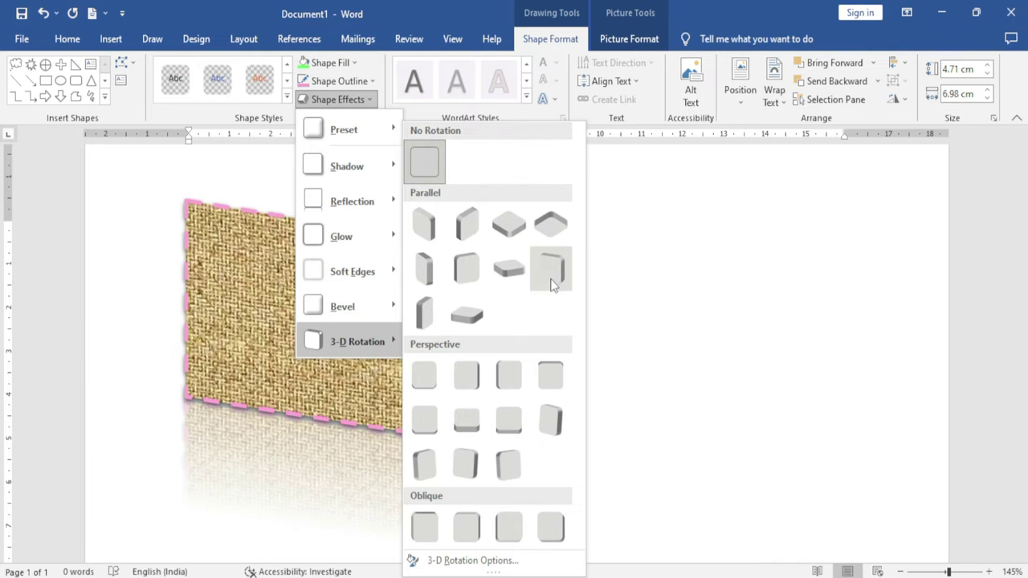
pyautogui.click(466, 314)
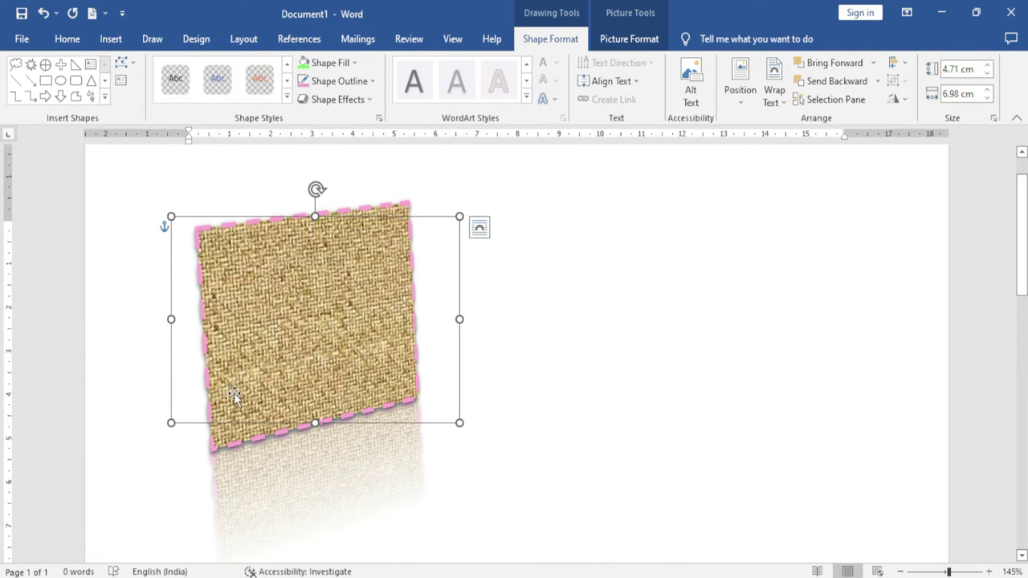
# Step: Add the text 'gjghgjhgjhgjhj' inside the shape and preview WordArt styles on it
pyautogui.rightClick(299, 307)
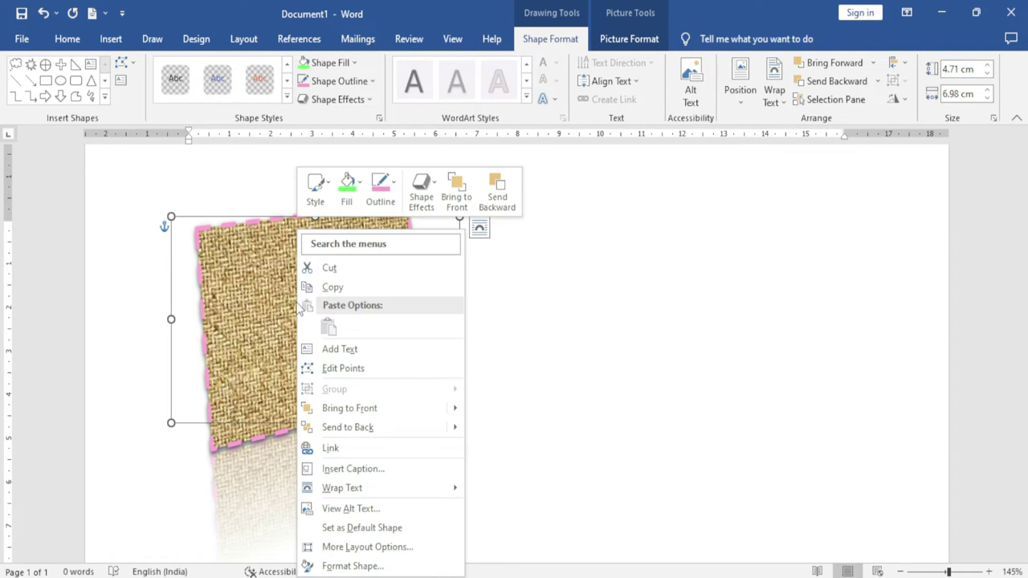
pyautogui.click(371, 350)
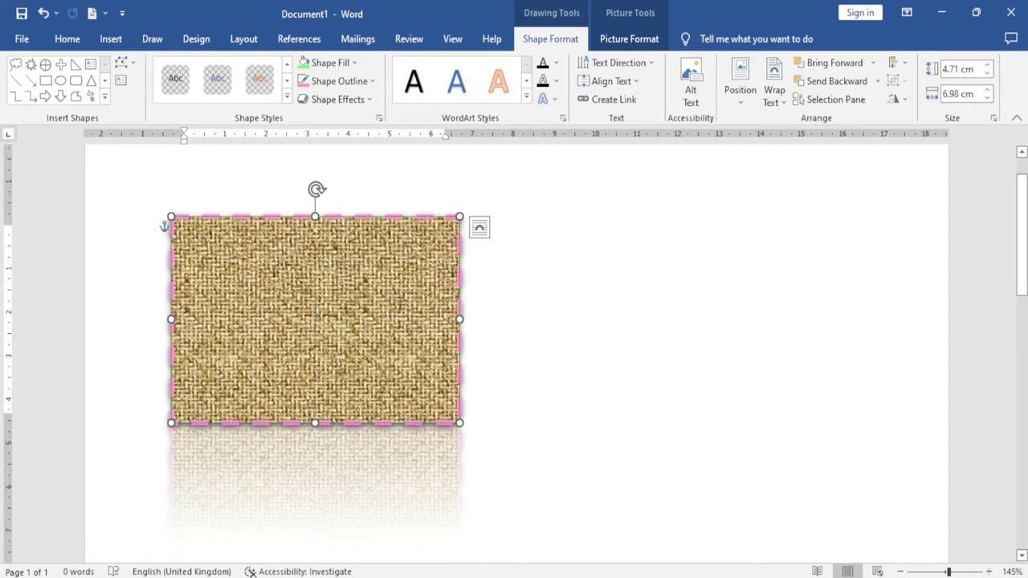
pyautogui.write('gjghgjhgjhgjhj')
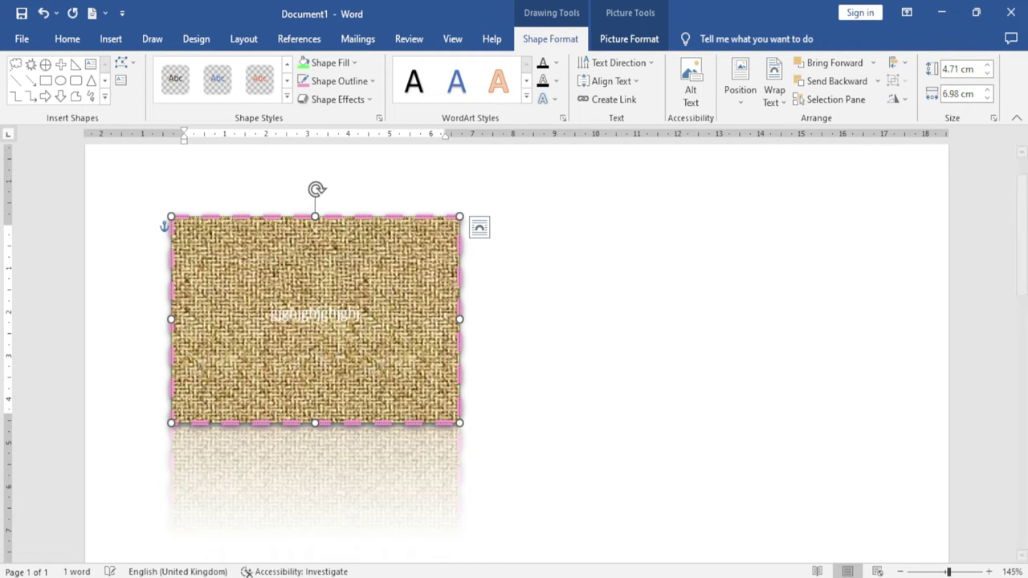
pyautogui.doubleClick(273, 315)
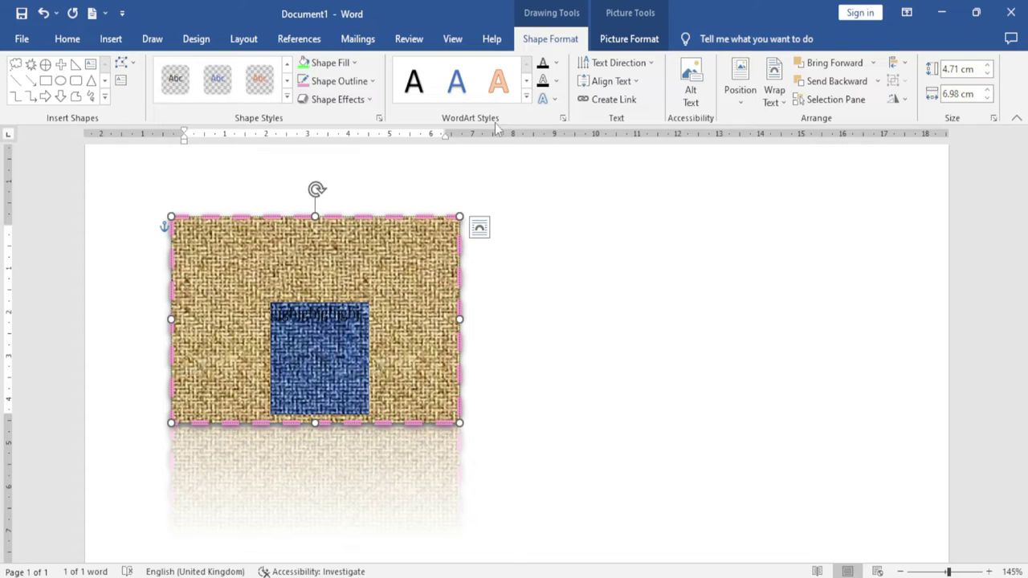
pyautogui.click(526, 96)
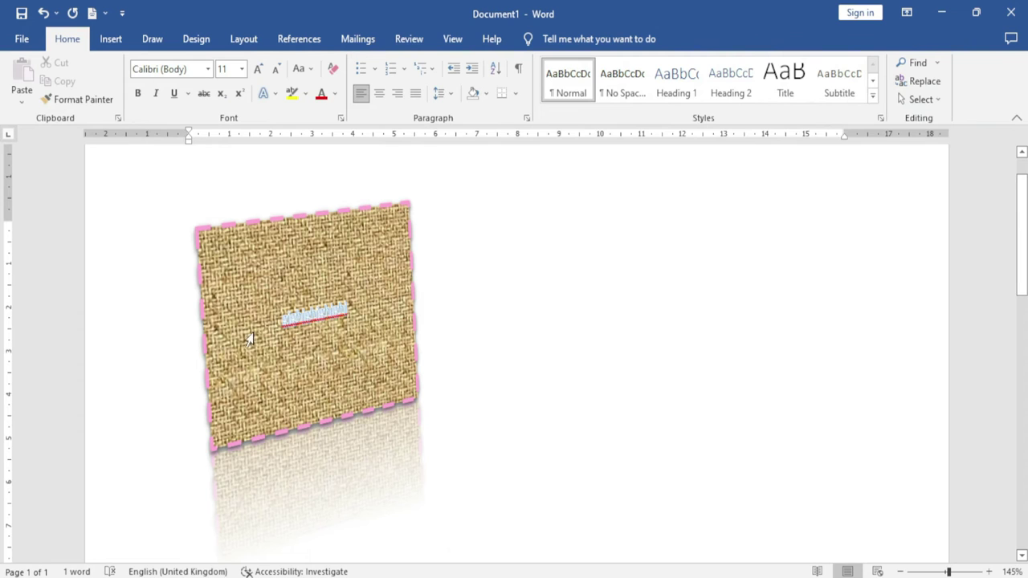
# Step: Reselect the textured picture and bring up its Shape Format tools
pyautogui.doubleClick(308, 320)
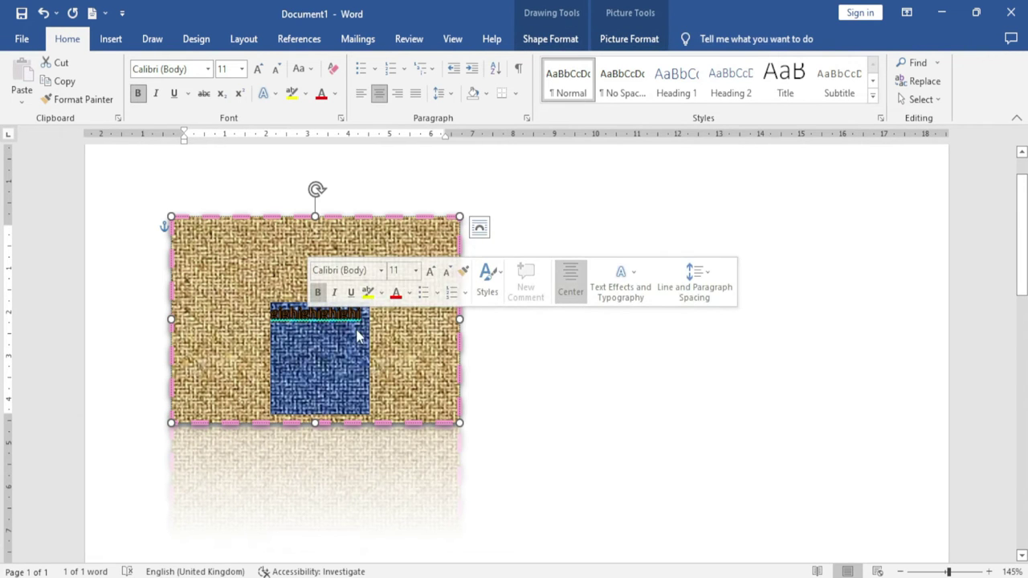
pyautogui.click(464, 369)
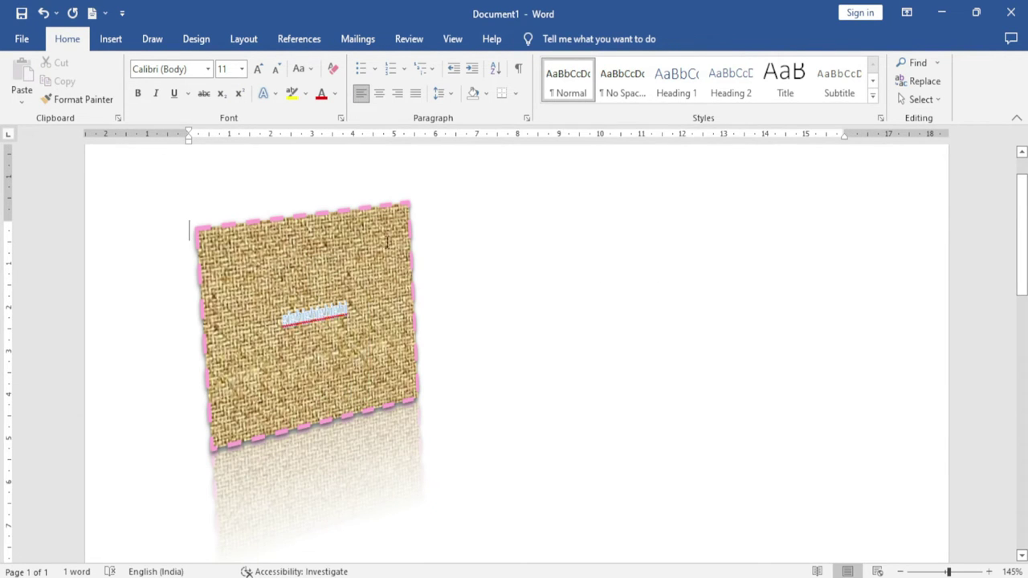
pyautogui.click(387, 241)
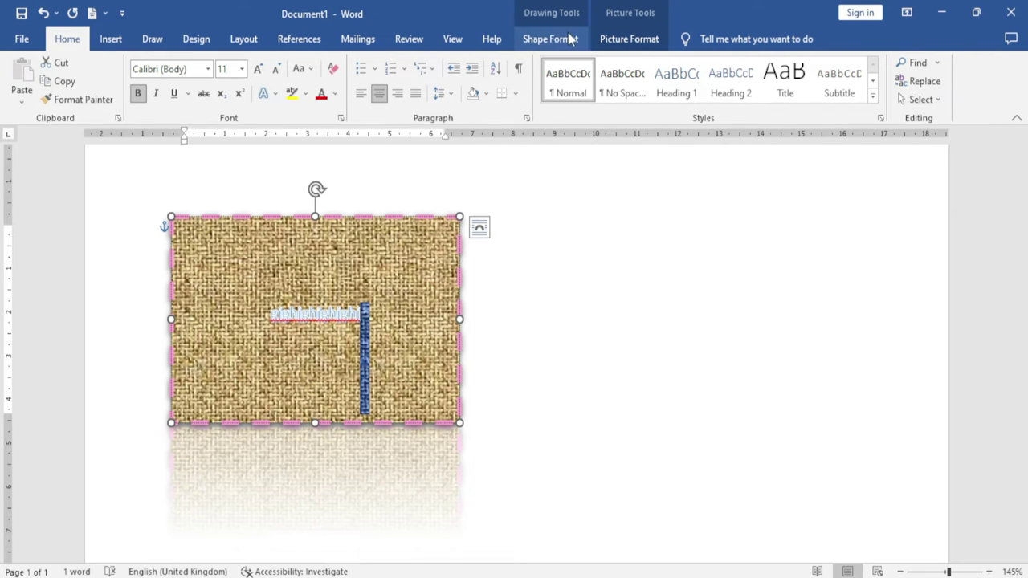
pyautogui.click(566, 38)
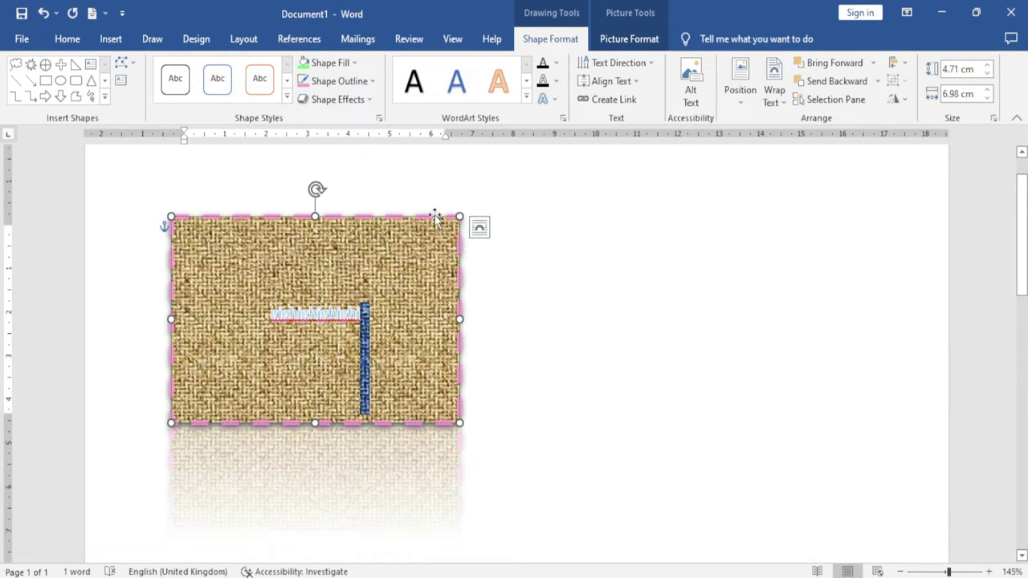
# Step: Select the text in the inner blue box and zoom the page to 260%
pyautogui.click(556, 62)
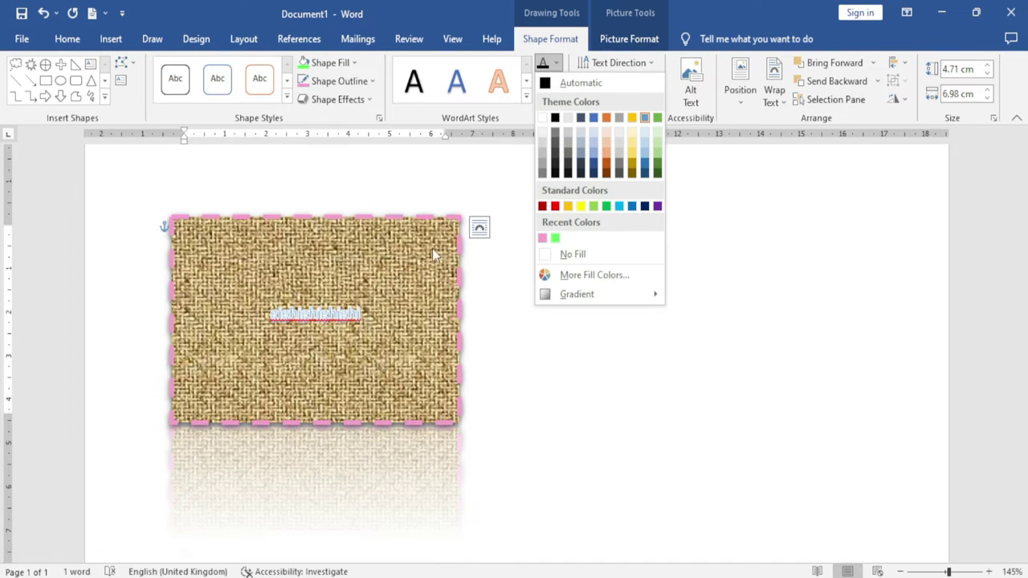
pyautogui.click(317, 319)
pyautogui.moveTo(361, 313); pyautogui.dragTo(273, 338)
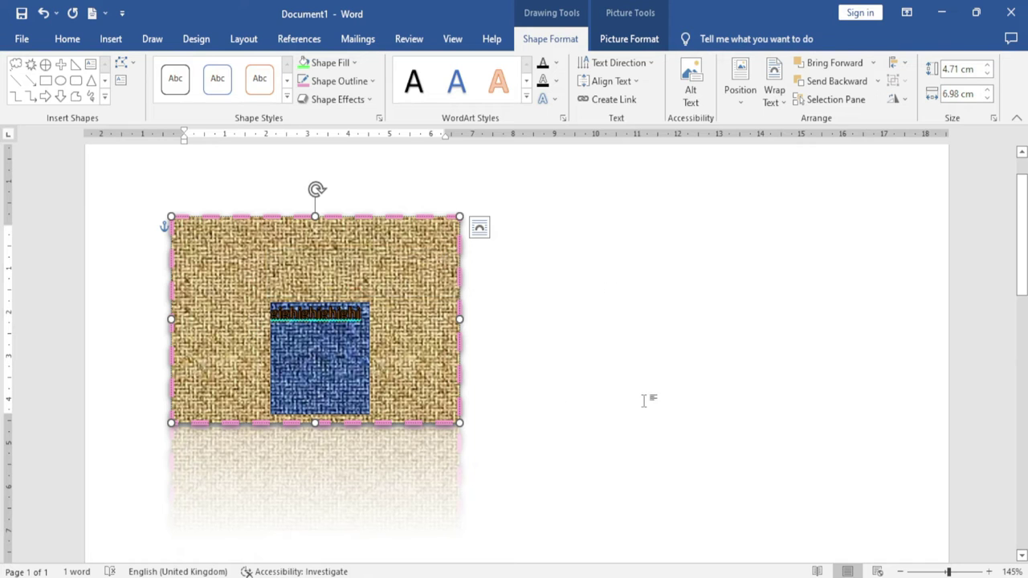
pyautogui.click(987, 572)
pyautogui.click(987, 572)
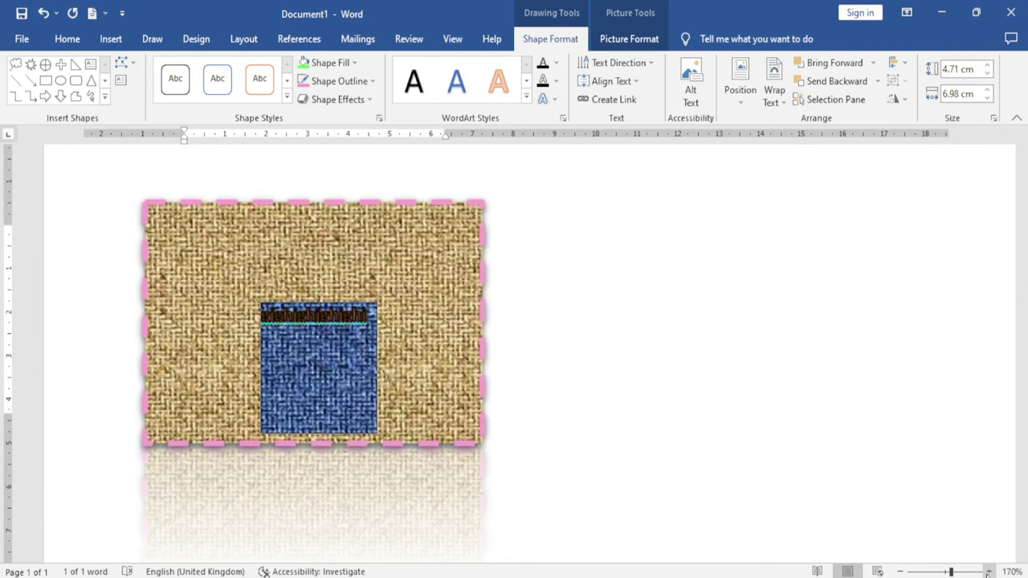
pyautogui.click(988, 572)
pyautogui.click(987, 571)
pyautogui.click(988, 571)
pyautogui.click(987, 572)
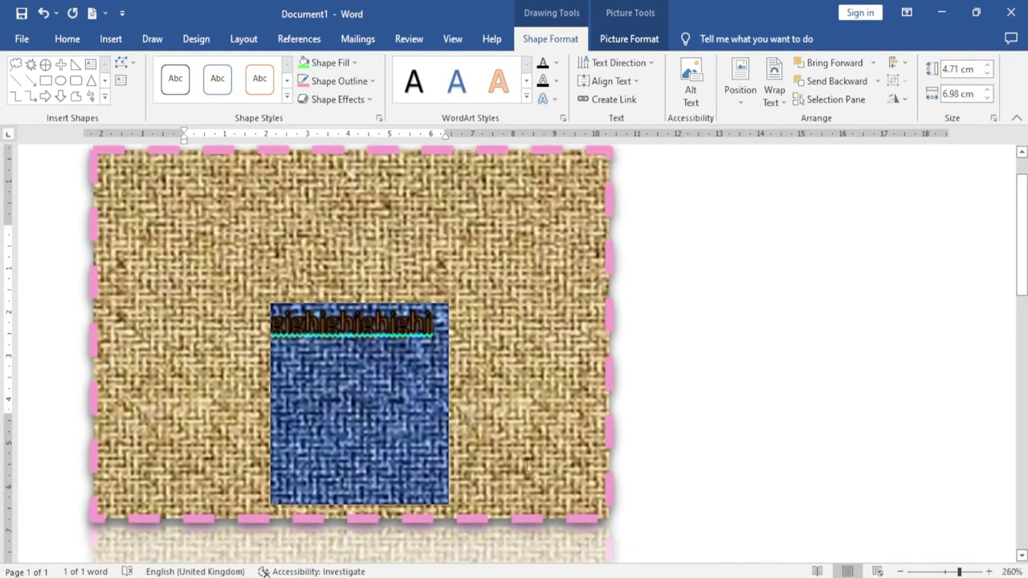
pyautogui.click(393, 384)
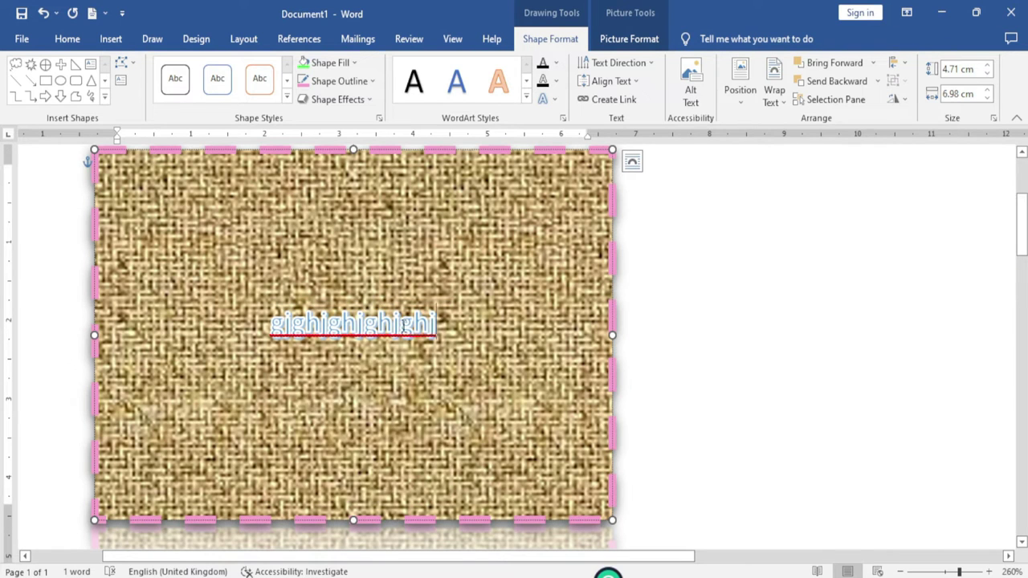
# Step: Fill the WordArt text red, then change it to a custom cyan colour
pyautogui.click(557, 66)
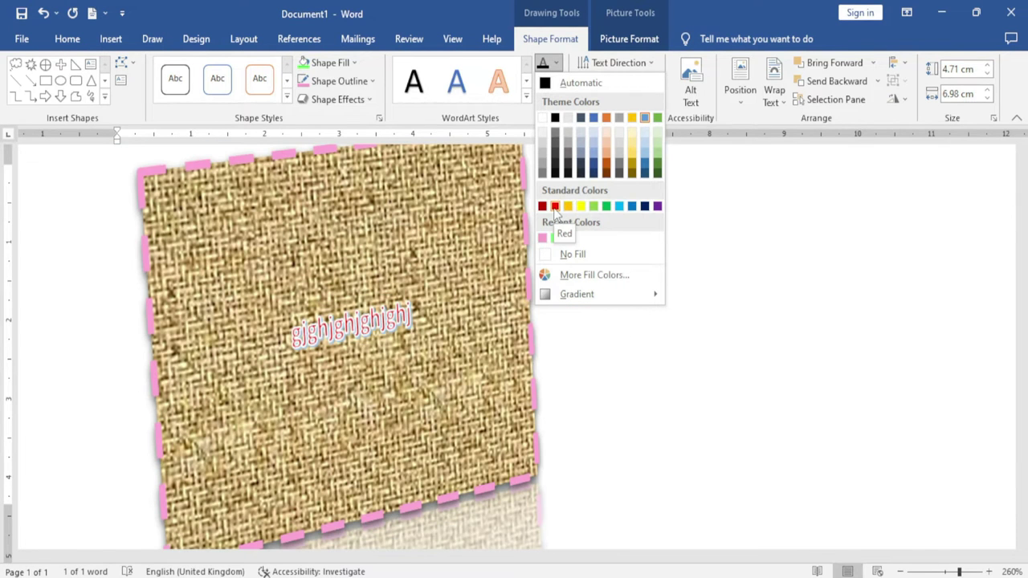
pyautogui.click(554, 207)
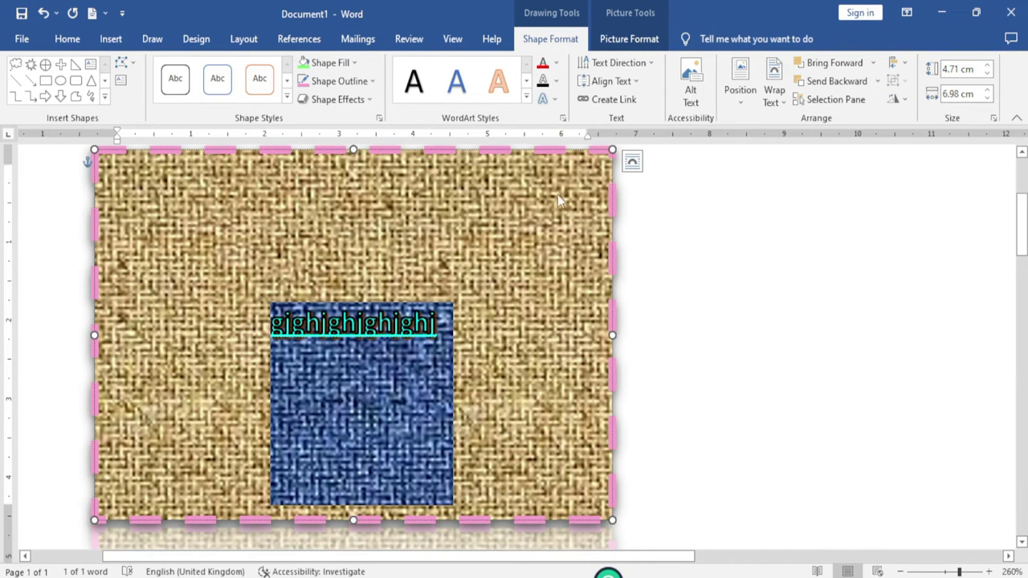
pyautogui.click(557, 62)
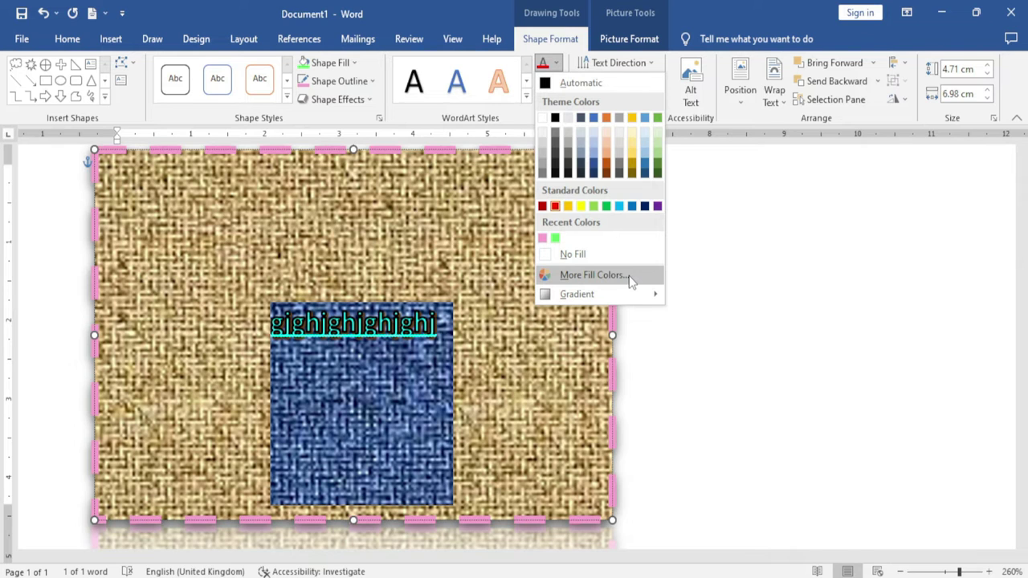
pyautogui.click(629, 278)
pyautogui.click(487, 258)
pyautogui.click(462, 249)
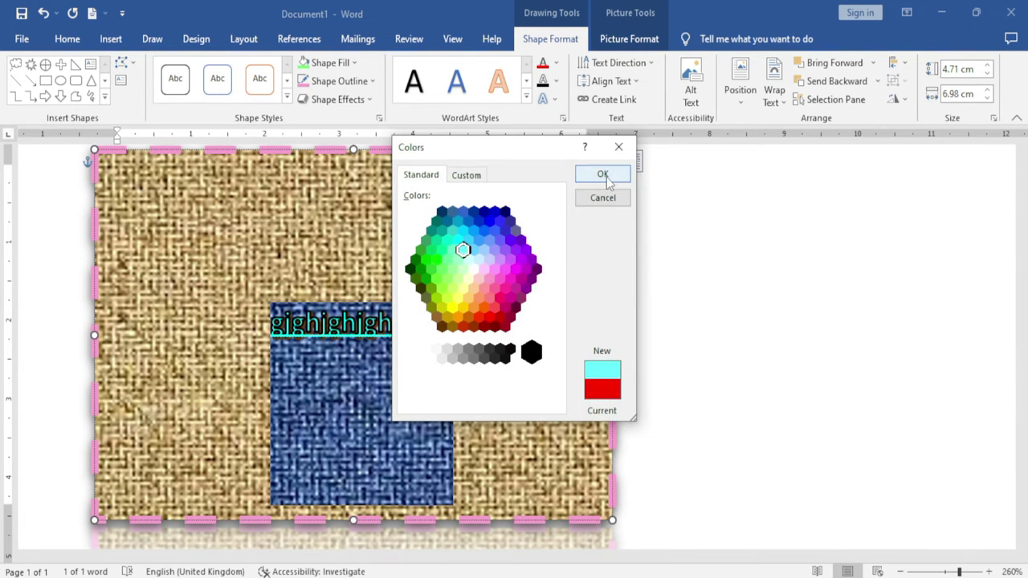
pyautogui.click(603, 175)
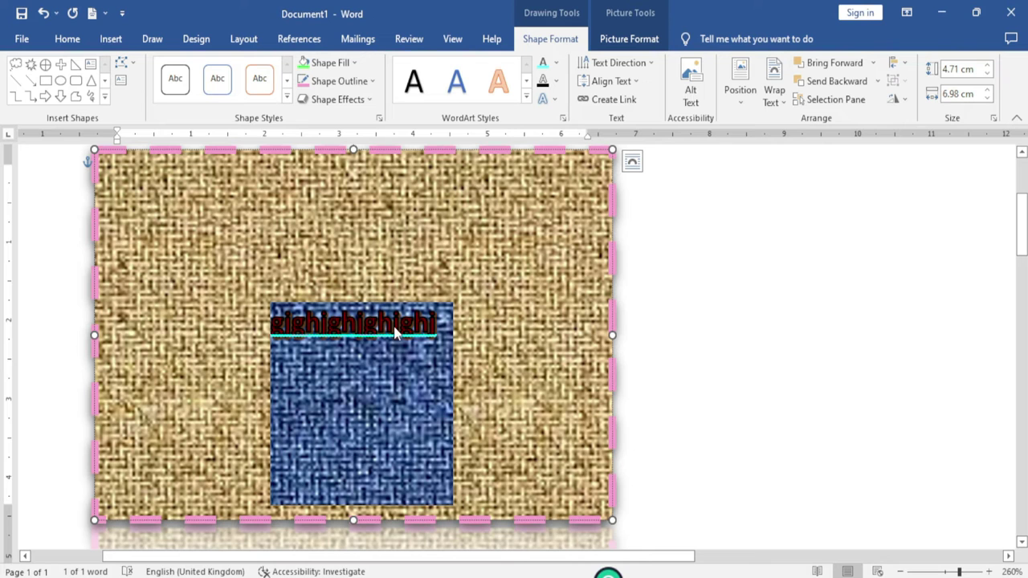
pyautogui.click(556, 63)
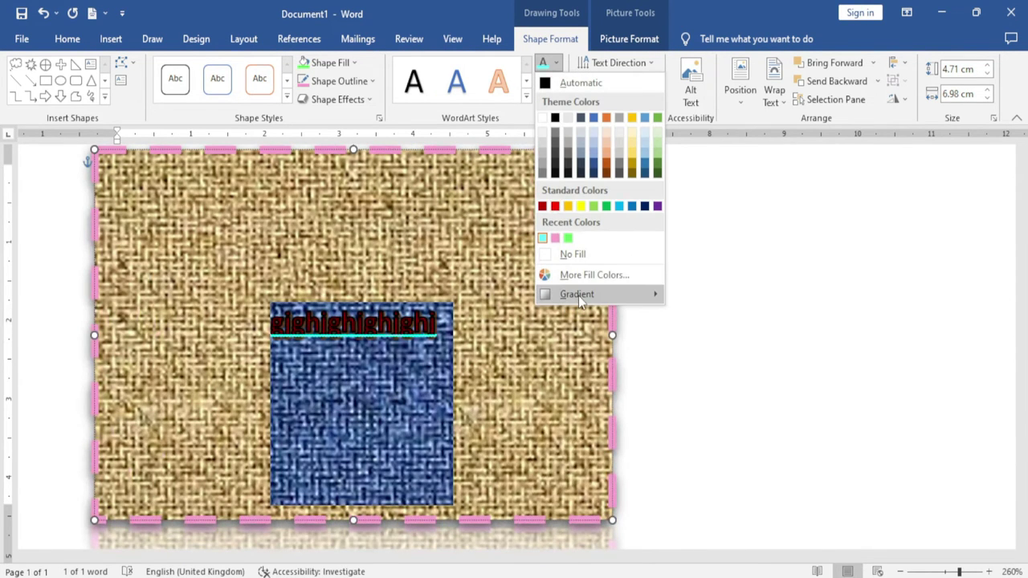
pyautogui.moveTo(577, 293)
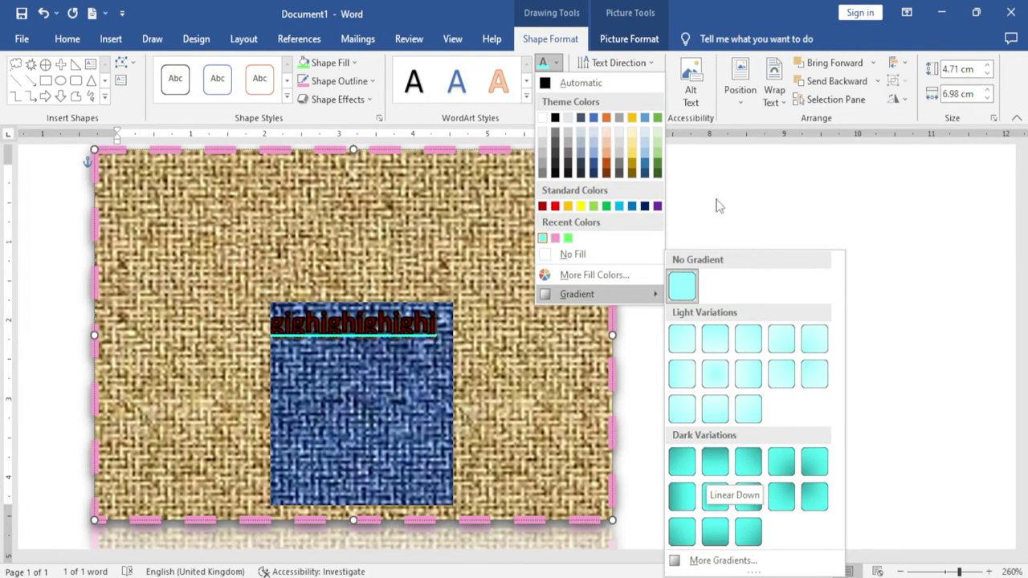
# Step: Give the WordArt text a dark cyan gradient fill, leaving outline weight unchanged
pyautogui.click(713, 474)
pyautogui.click(556, 81)
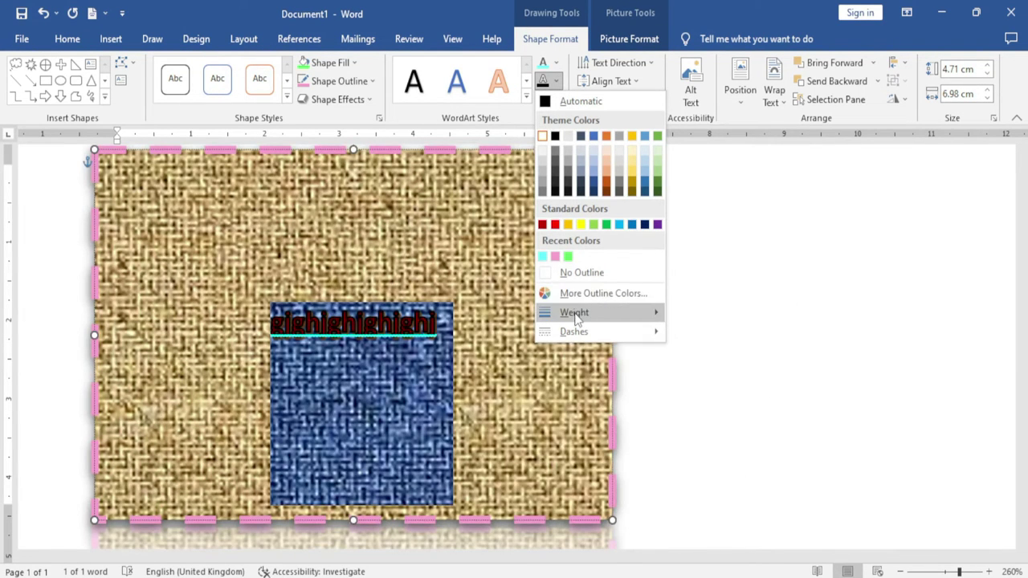
pyautogui.moveTo(574, 312)
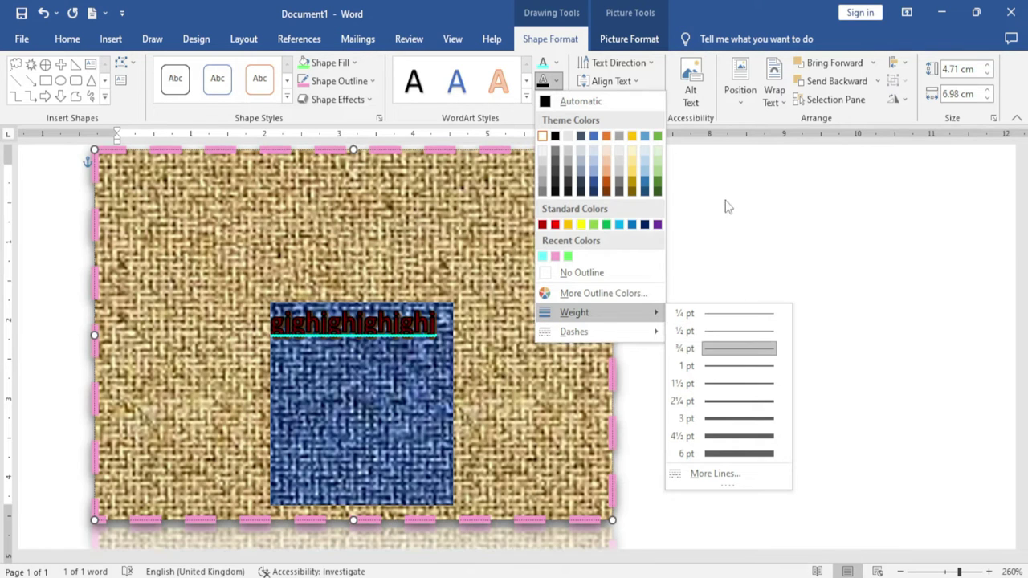
pyautogui.click(725, 206)
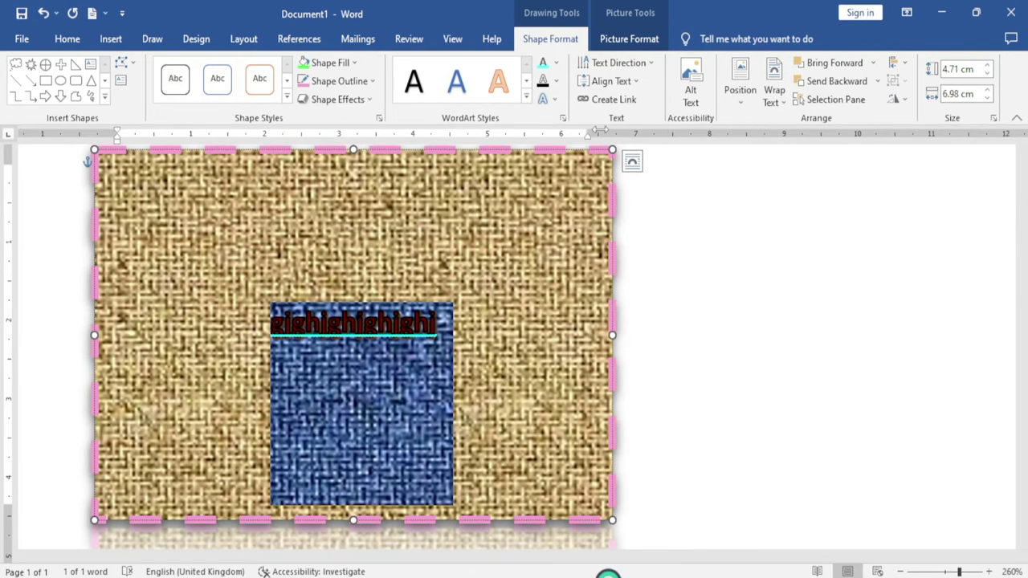
# Step: Warp the cyan WordArt text with the Arch: Warped Down transform
pyautogui.click(554, 99)
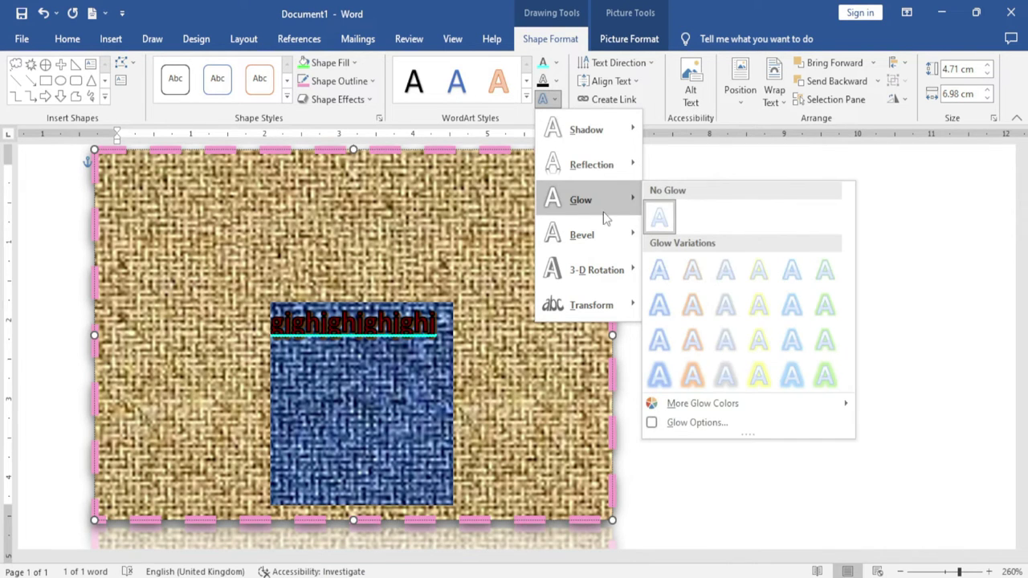
pyautogui.moveTo(590, 305)
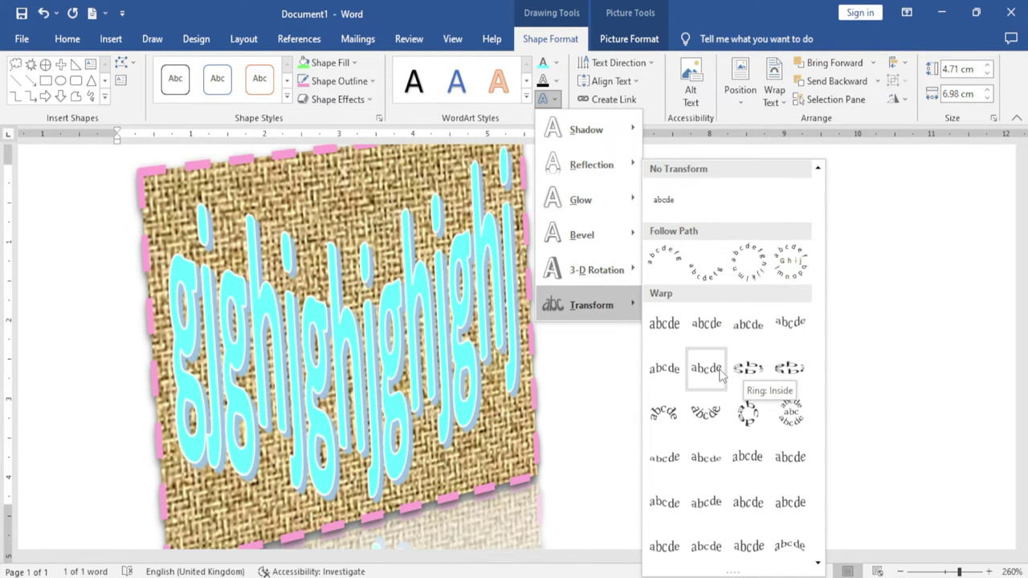
pyautogui.click(707, 411)
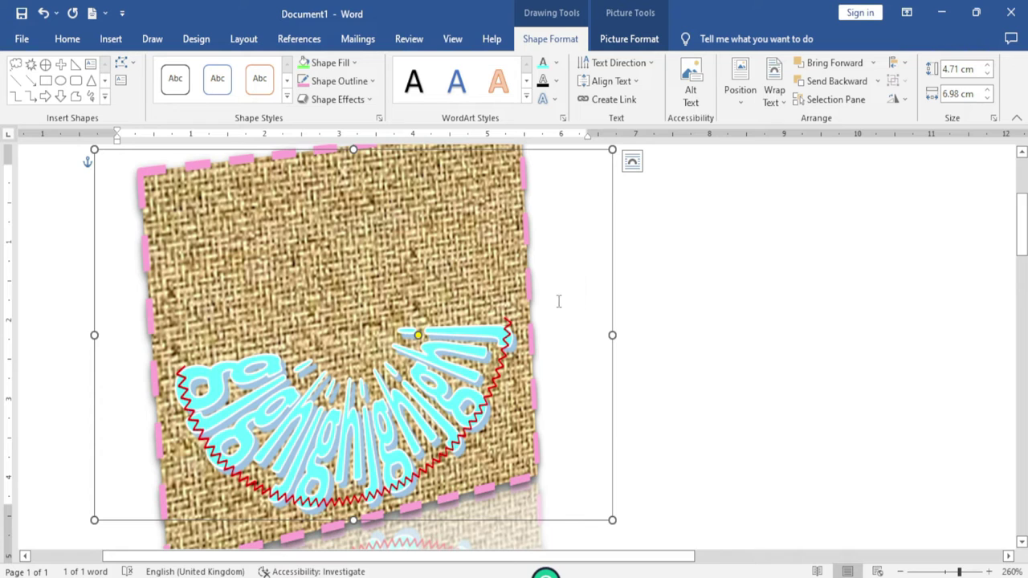
# Step: Rotate the arched text direction to 90°, then to 270°
pyautogui.click(650, 65)
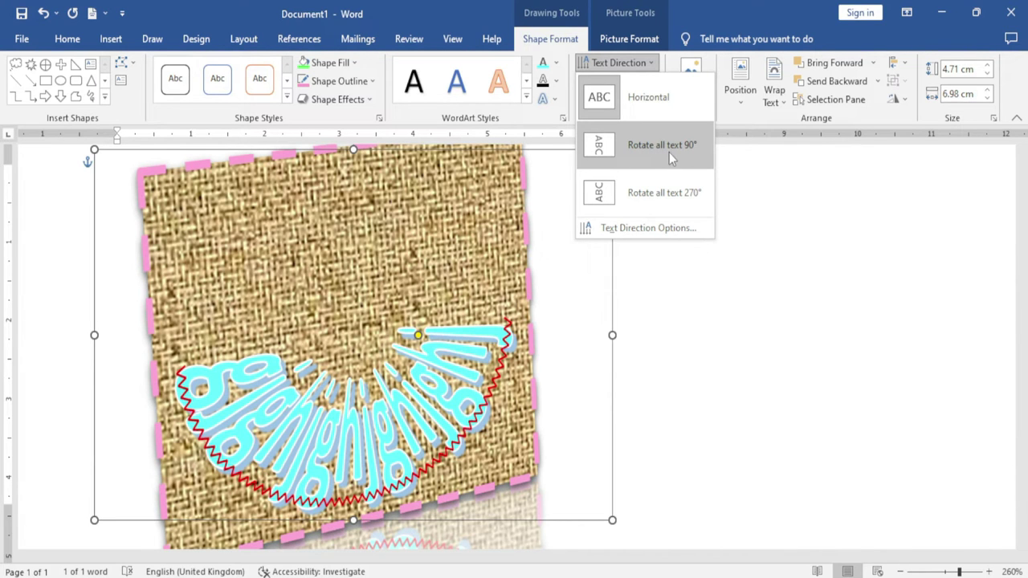
pyautogui.click(672, 151)
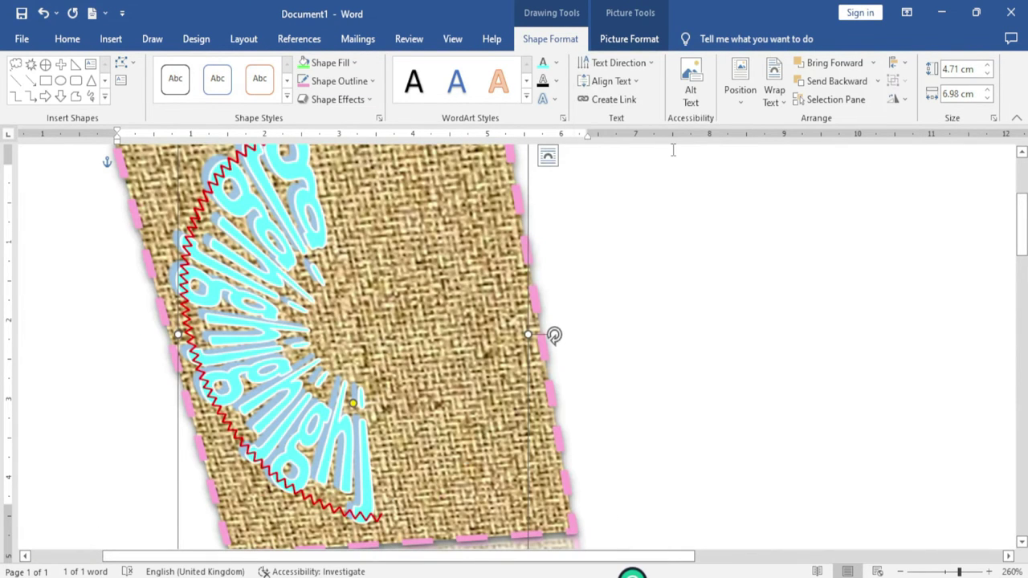
pyautogui.click(633, 82)
pyautogui.click(650, 64)
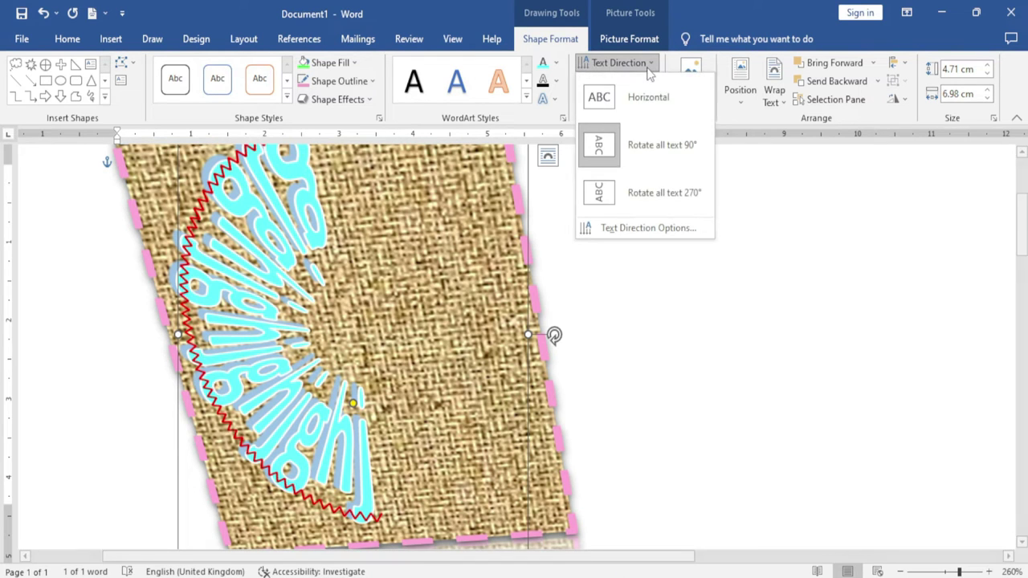
pyautogui.click(658, 194)
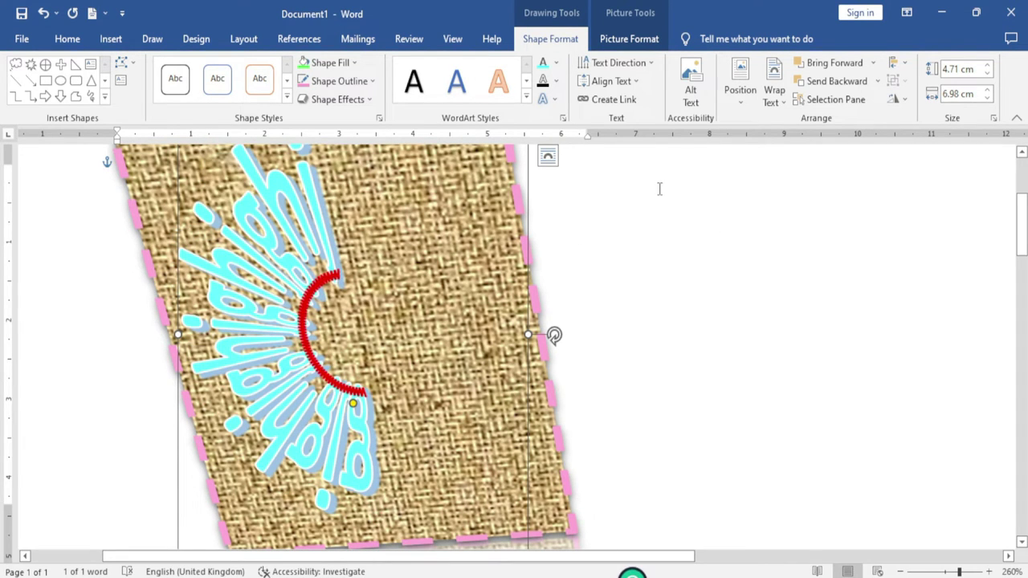
pyautogui.click(654, 71)
pyautogui.click(663, 323)
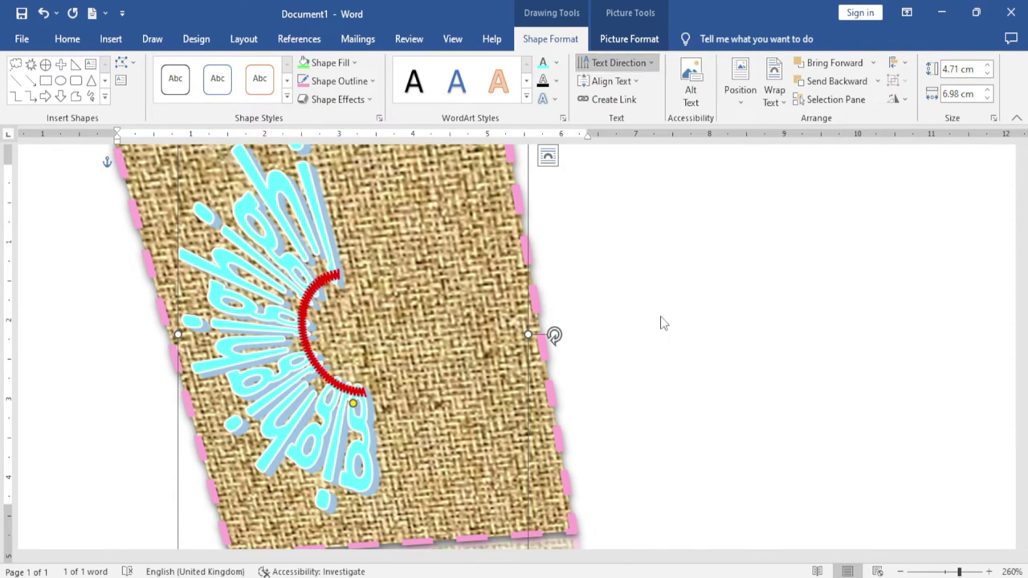
# Step: Delete the textured picture and draw a new rectangle near the page centre
pyautogui.press('Delete')
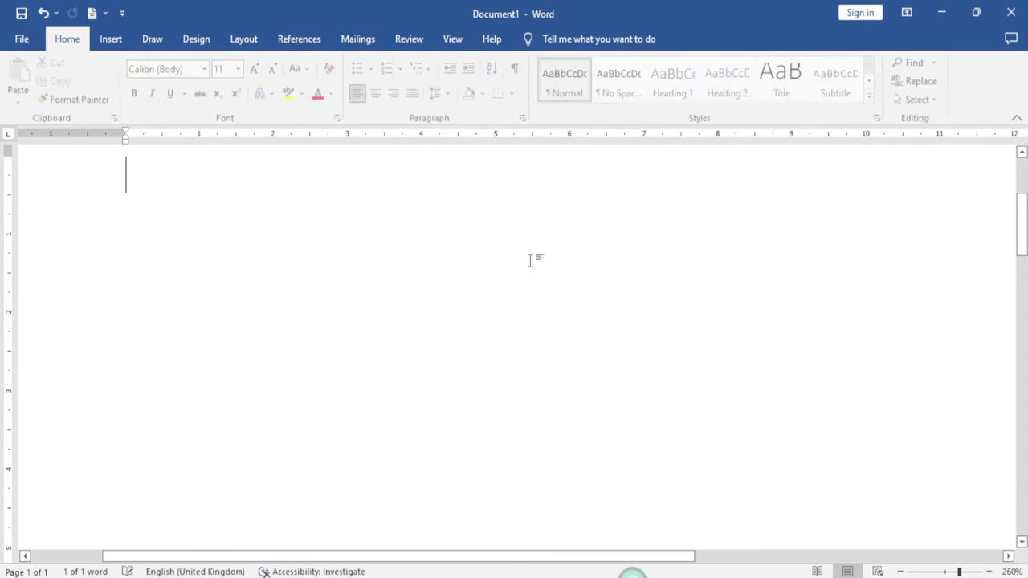
pyautogui.click(113, 44)
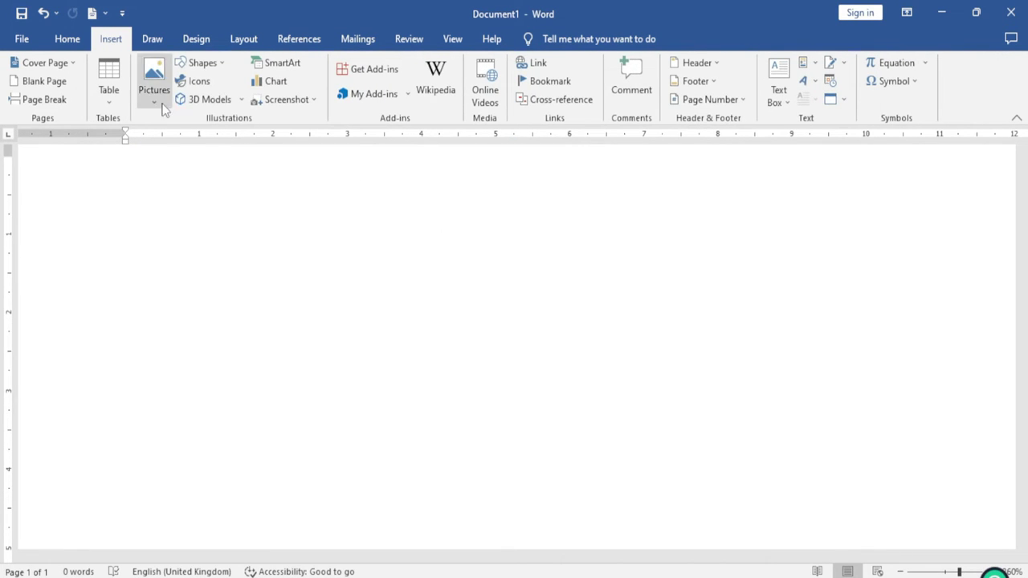
pyautogui.click(217, 64)
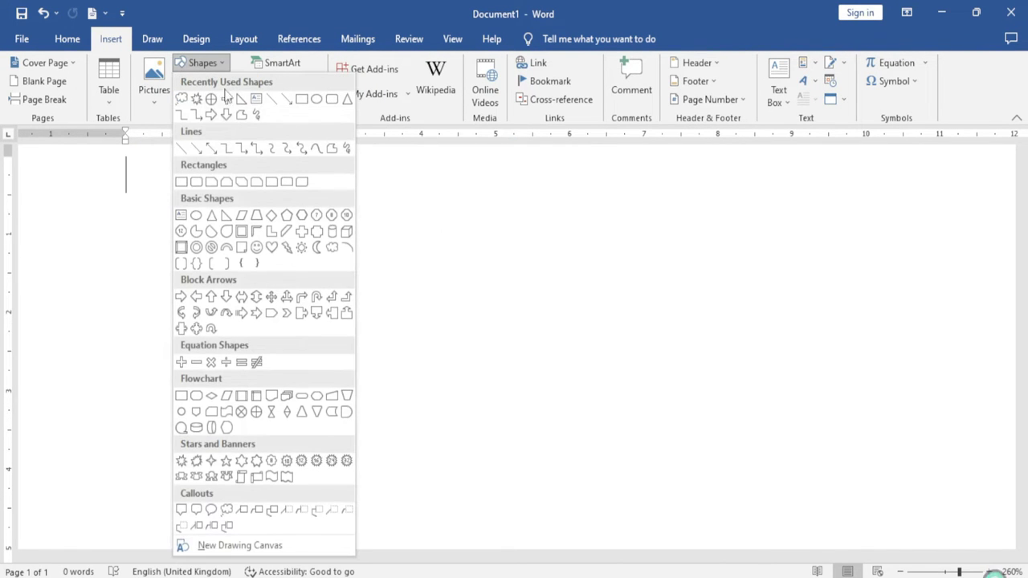
pyautogui.click(307, 101)
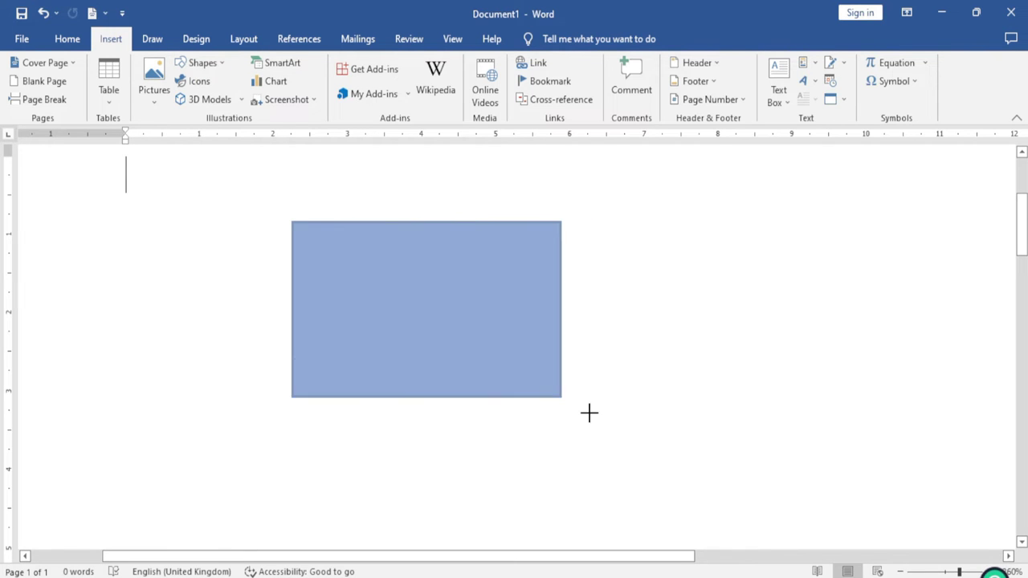
pyautogui.moveTo(291, 219); pyautogui.dragTo(606, 452)
# Step: Write 'Excel Infotech' inside the rectangle and select that text
pyautogui.rightClick(359, 359)
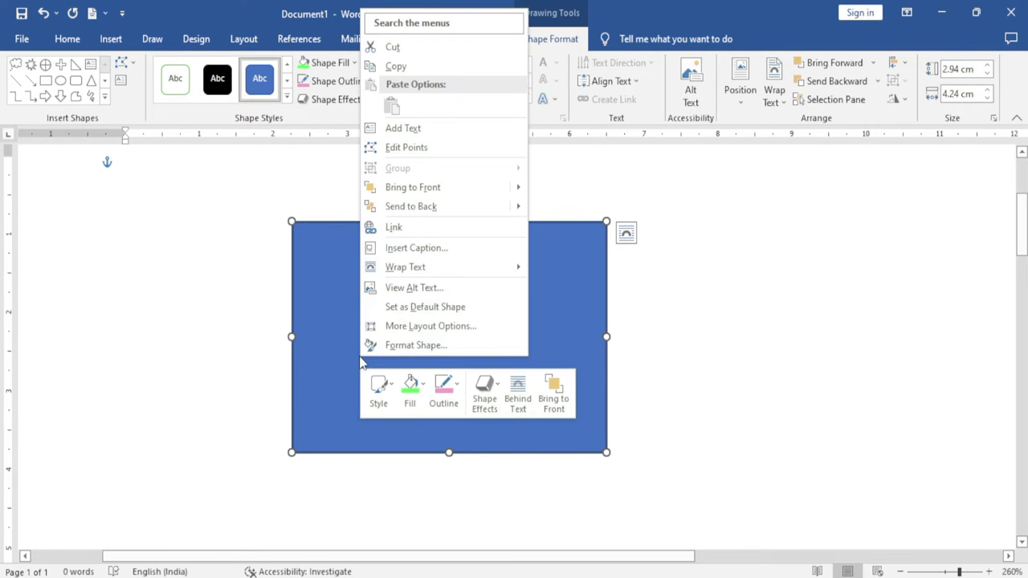
pyautogui.click(406, 129)
pyautogui.write('Excel Infotech')
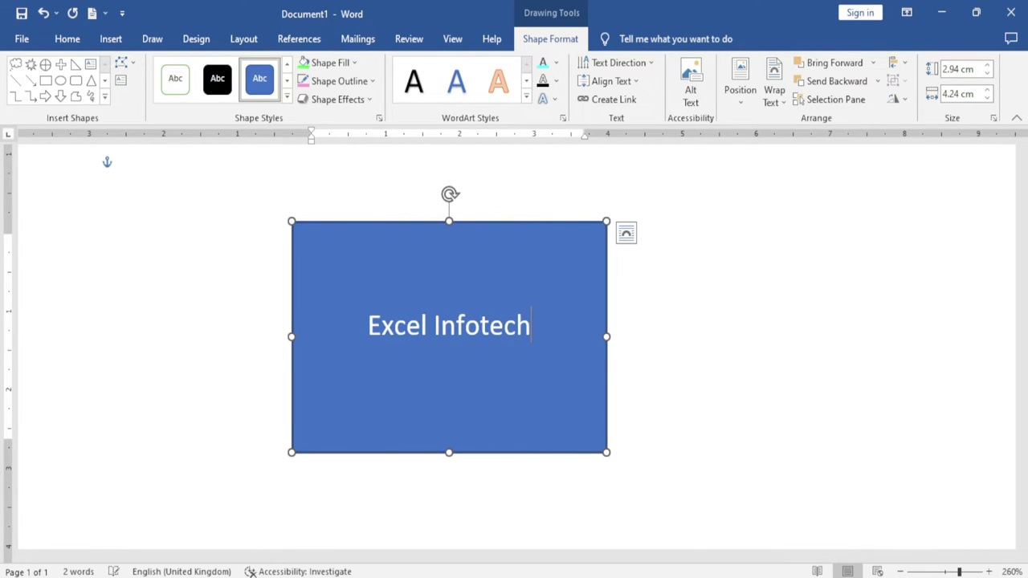
pyautogui.tripleClick(359, 329)
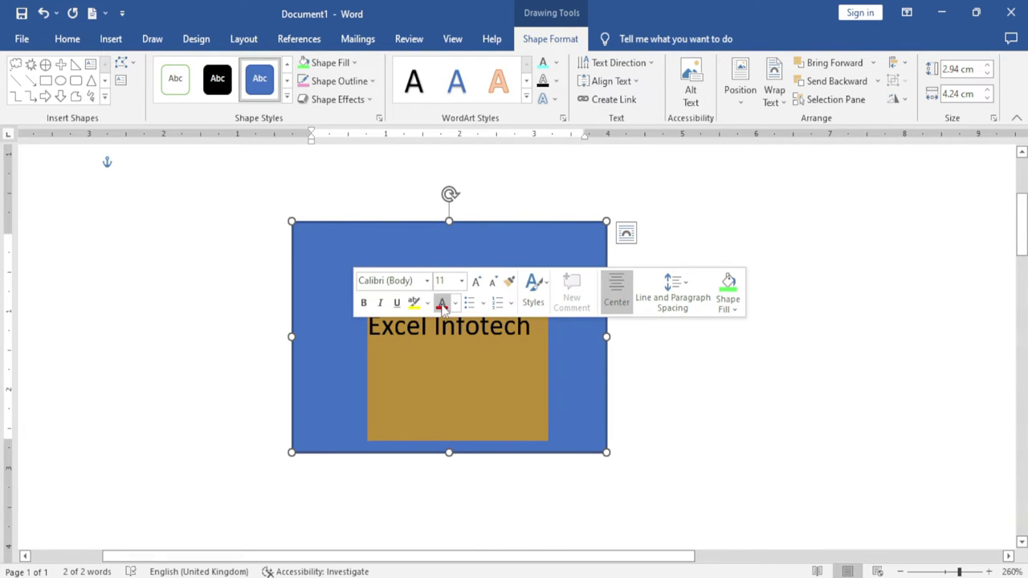
# Step: Try rotating the Excel Infotech text 90° and 270°, return it to Horizontal, and view Align Text choices
pyautogui.click(650, 65)
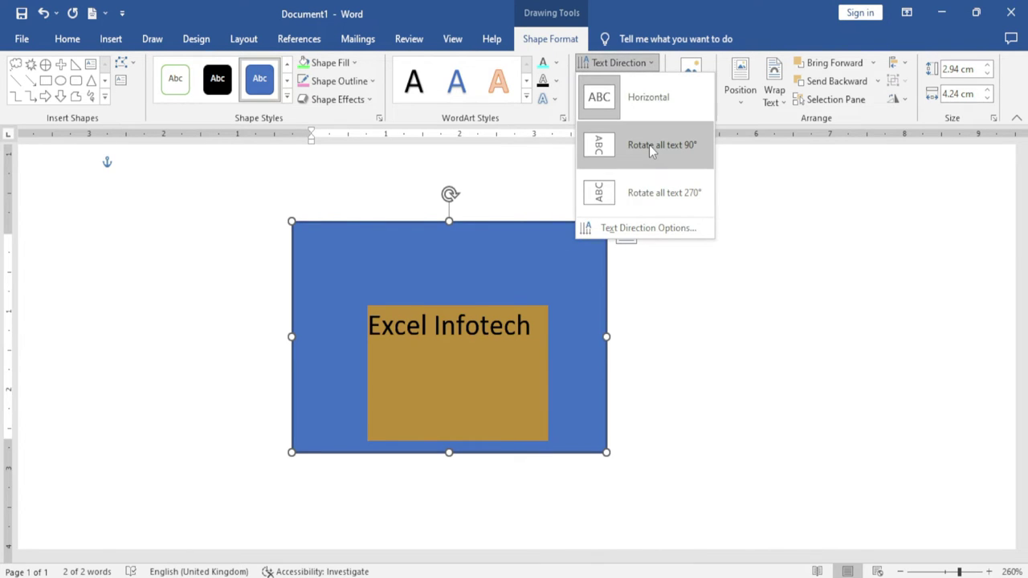
pyautogui.click(652, 146)
pyautogui.click(649, 64)
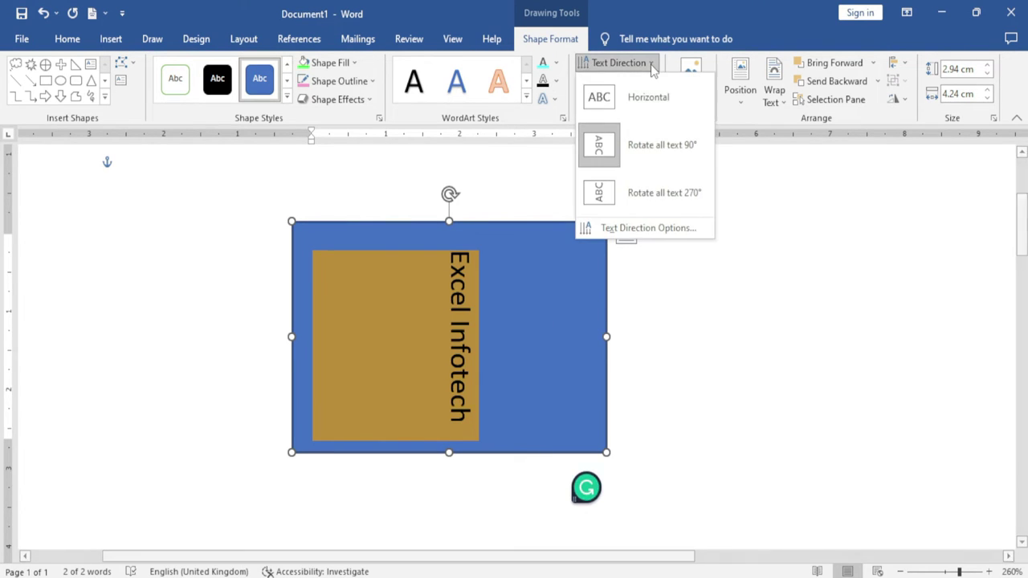
pyautogui.click(647, 191)
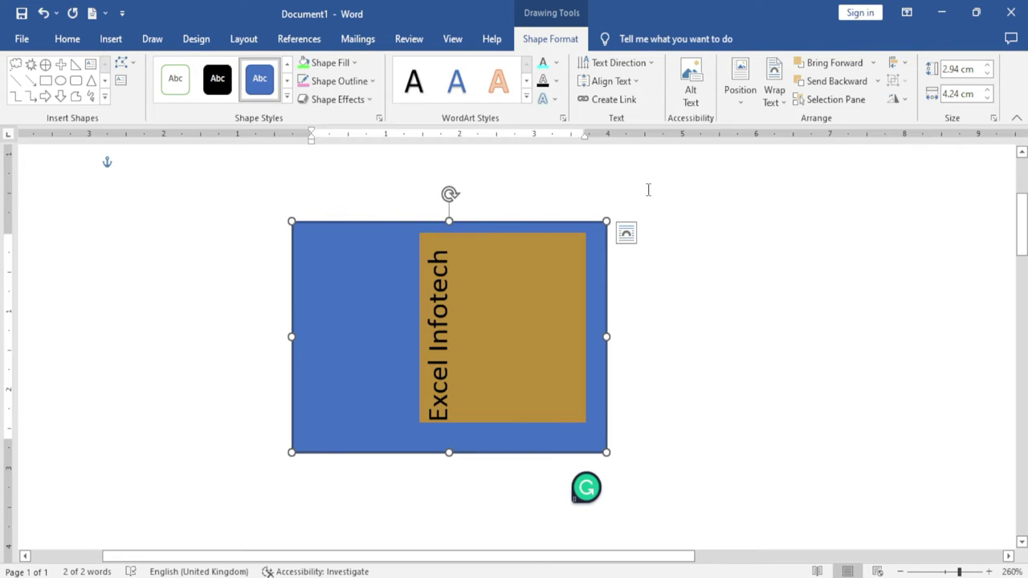
pyautogui.click(648, 63)
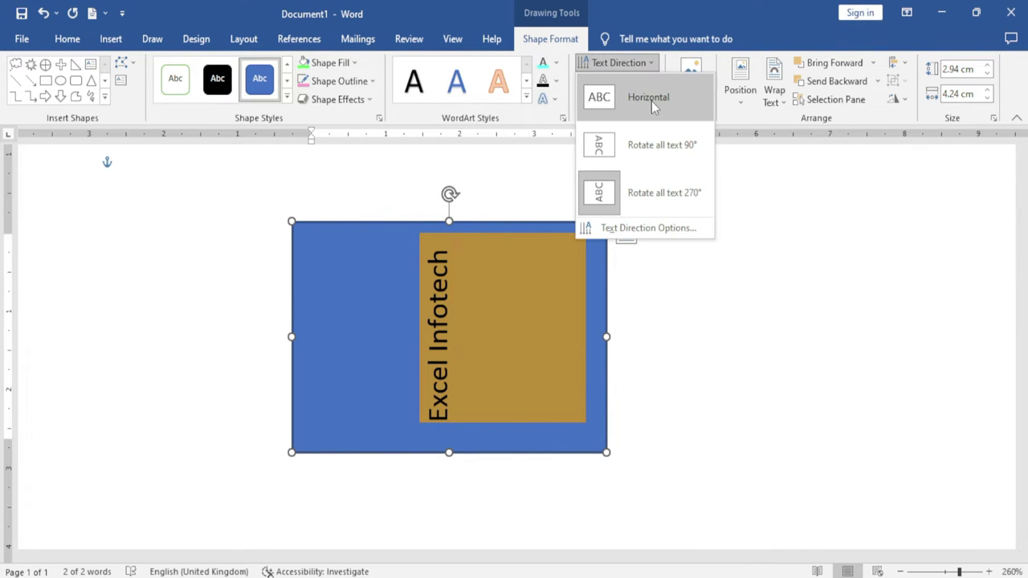
pyautogui.click(654, 101)
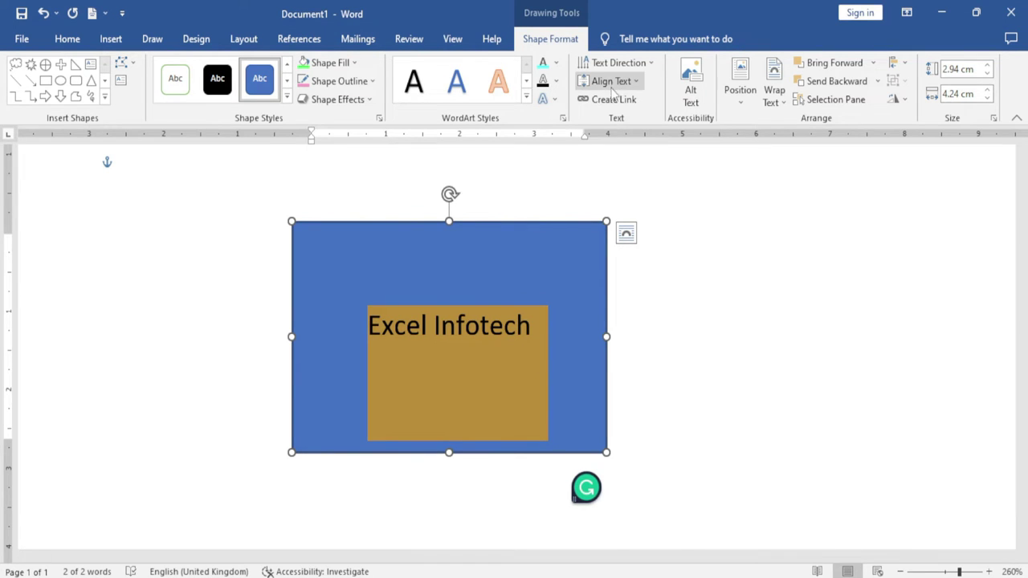
pyautogui.click(634, 81)
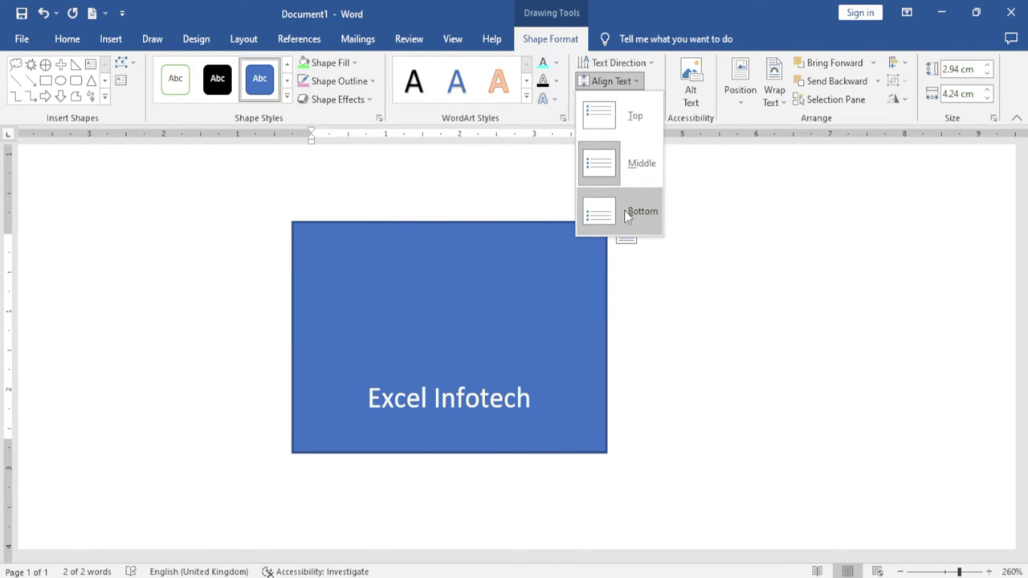
# Step: Preview WordArt styles, text fill and dashed outlines, then give Excel Infotech a yellow-green glow
pyautogui.click(527, 96)
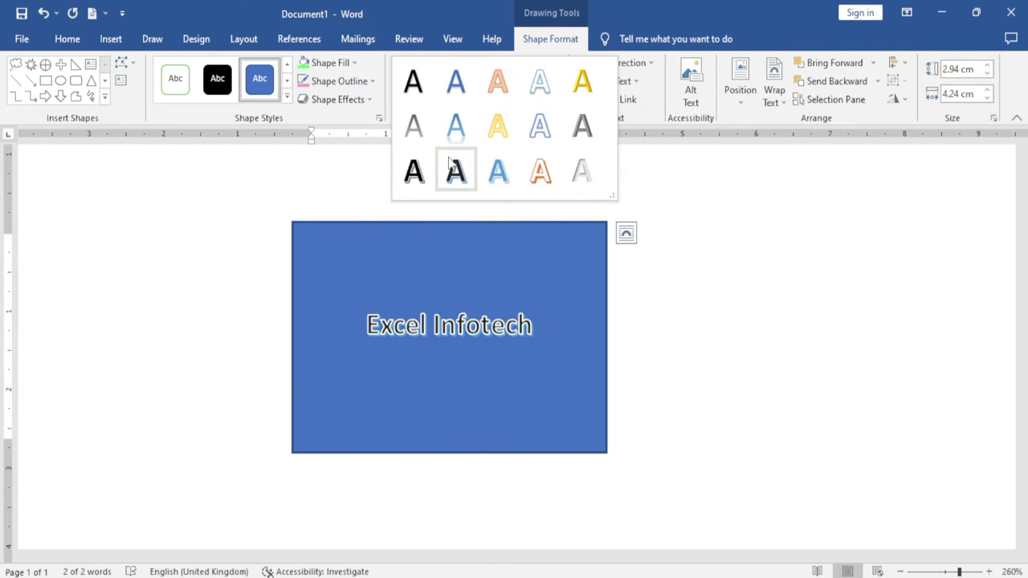
pyautogui.press('Escape')
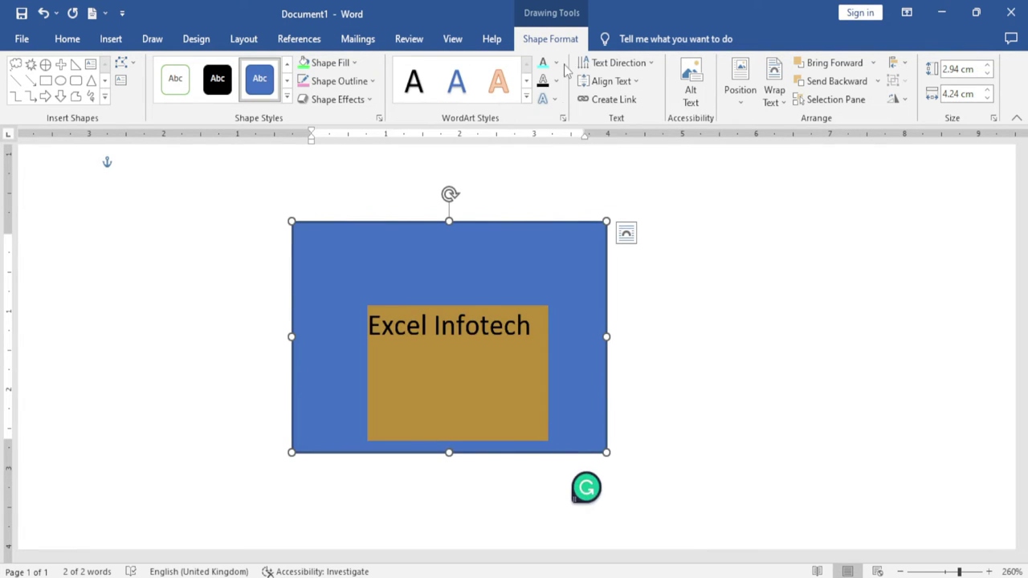
pyautogui.click(556, 63)
pyautogui.press('Escape')
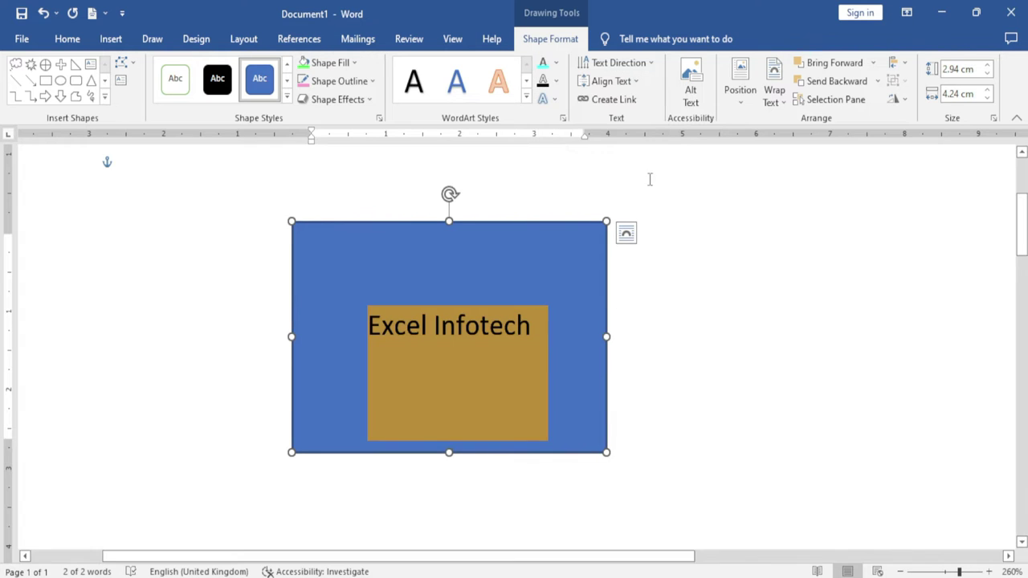
pyautogui.click(555, 80)
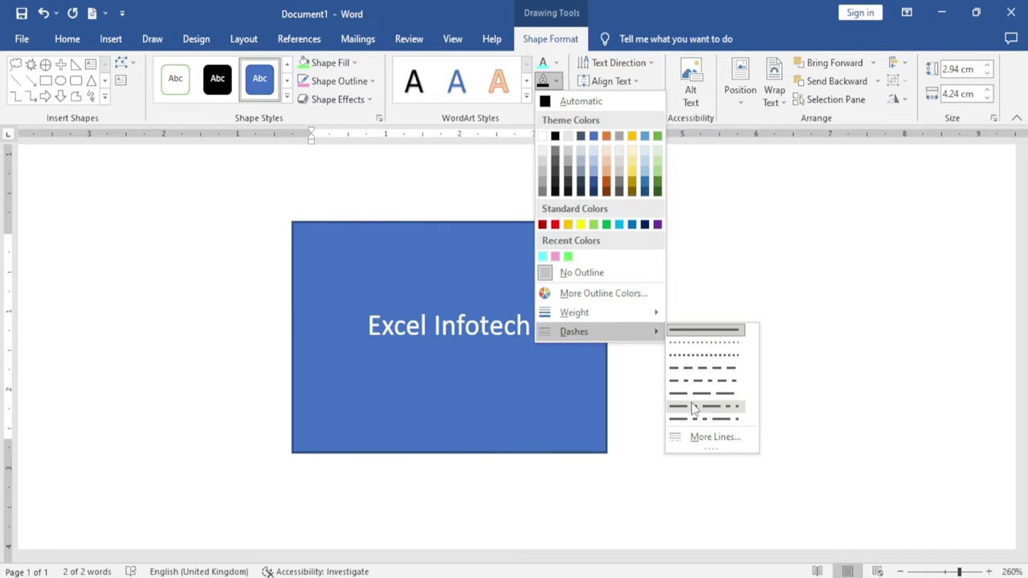
pyautogui.click(730, 228)
pyautogui.click(544, 99)
pyautogui.moveTo(581, 199)
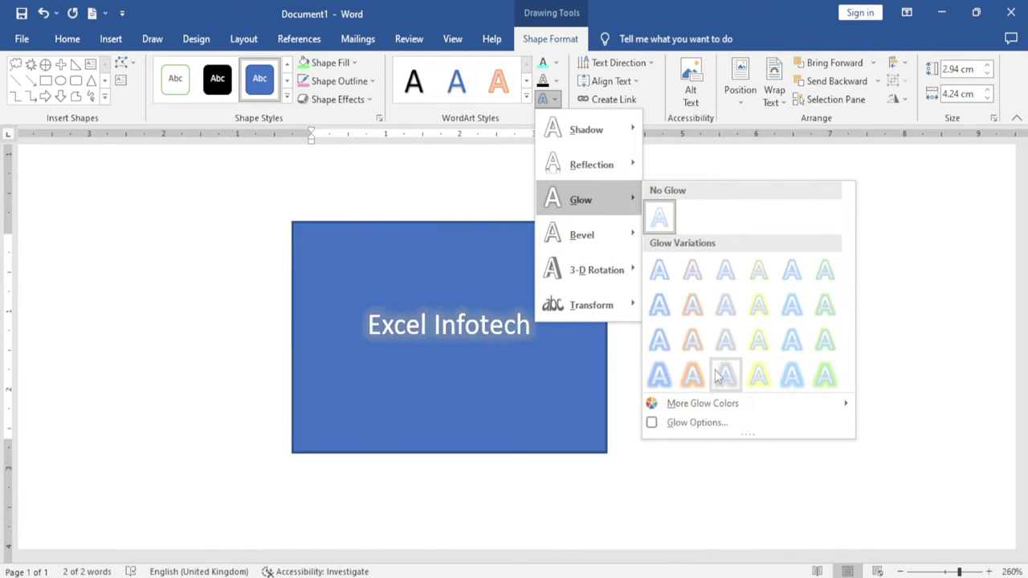
pyautogui.click(763, 310)
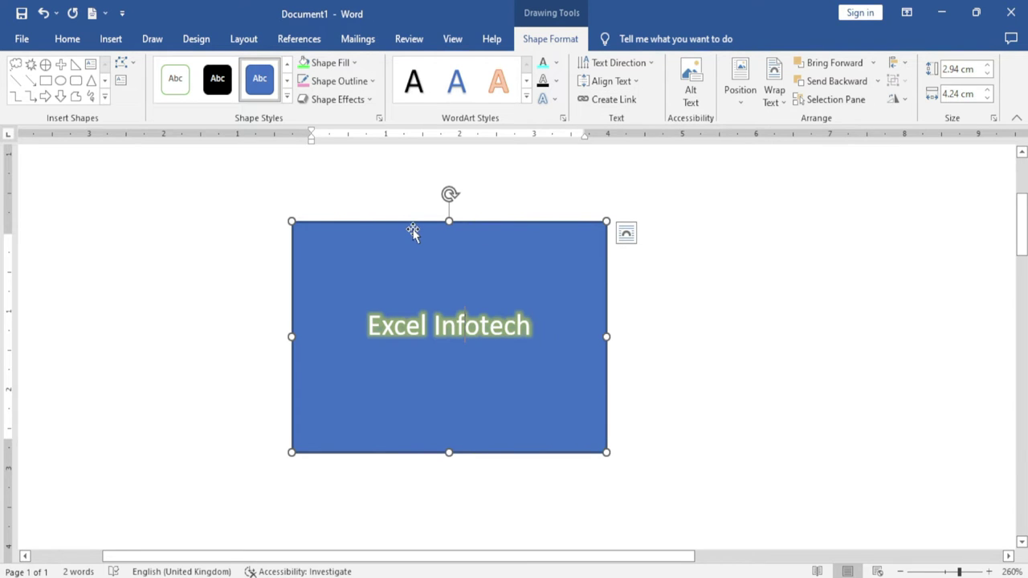
# Step: Move the Excel Infotech rectangle left and draw a text-holding rounded rectangle to its right
pyautogui.moveTo(411, 234); pyautogui.dragTo(212, 225)
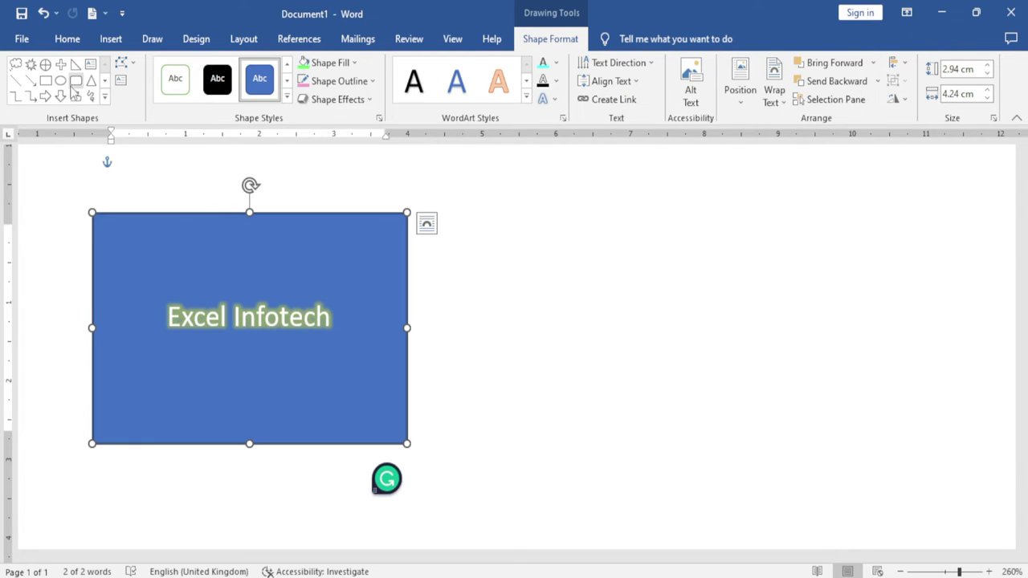
pyautogui.click(76, 80)
pyautogui.moveTo(561, 245); pyautogui.dragTo(798, 449)
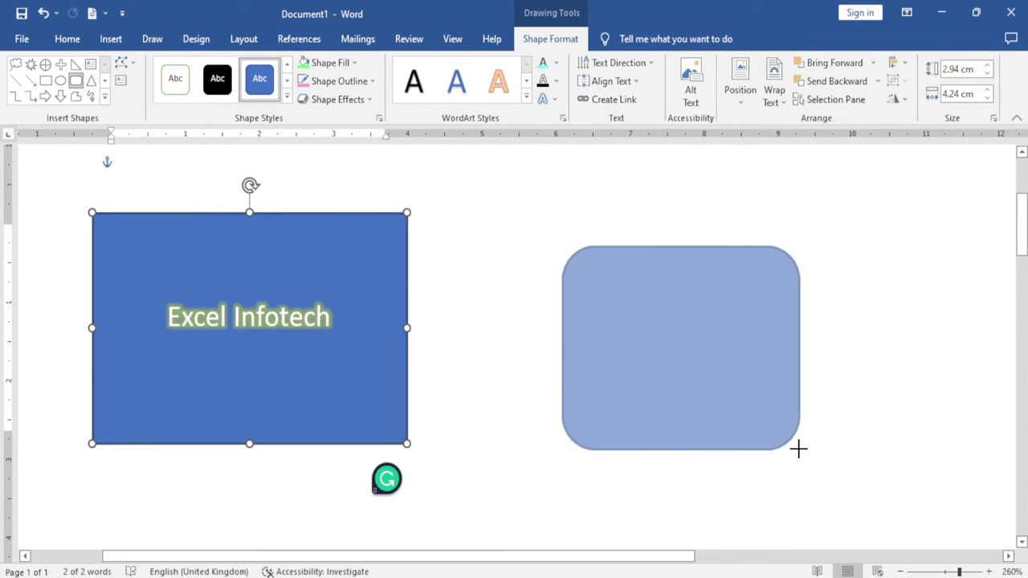
pyautogui.rightClick(659, 318)
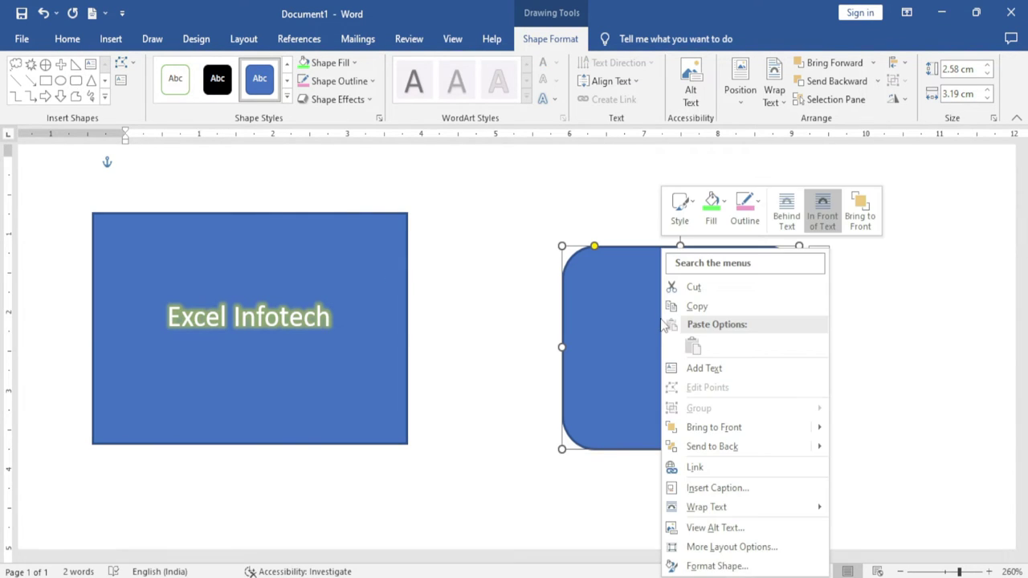
pyautogui.click(704, 368)
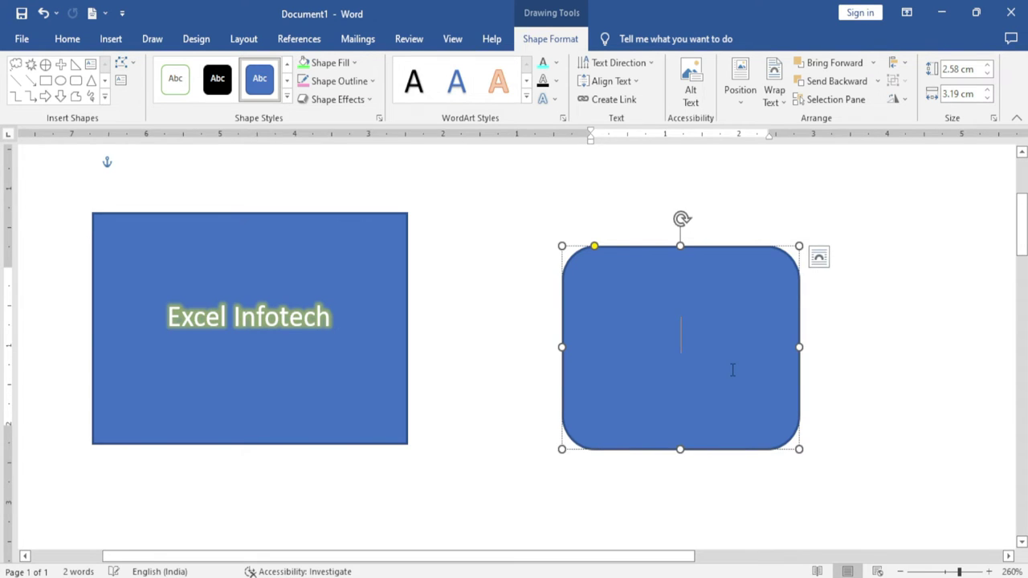
pyautogui.click(333, 319)
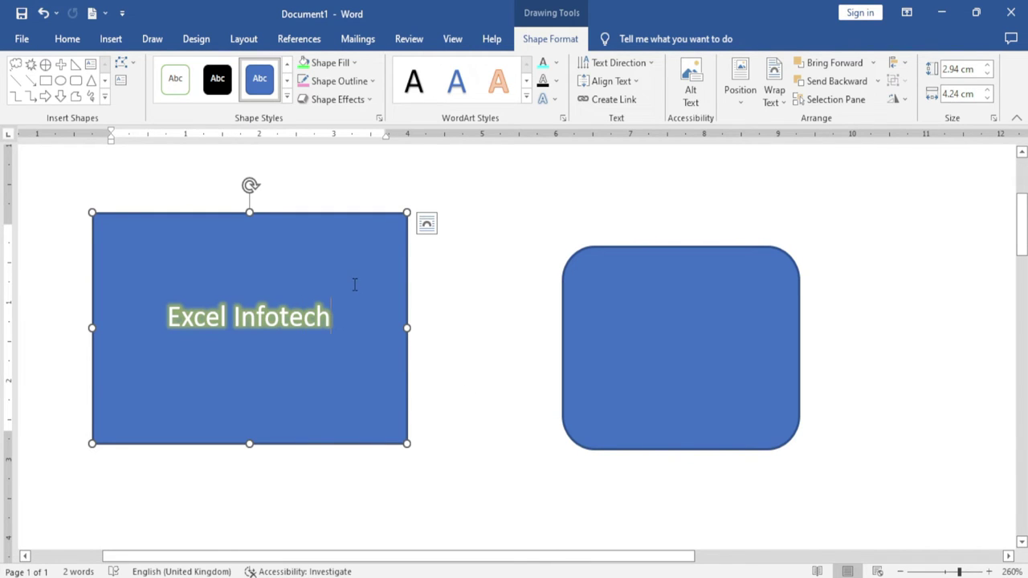
# Step: Link the left rectangle's text into the rounded rectangle and add lines hfghfgh, fgh, fghfgh
pyautogui.click(609, 99)
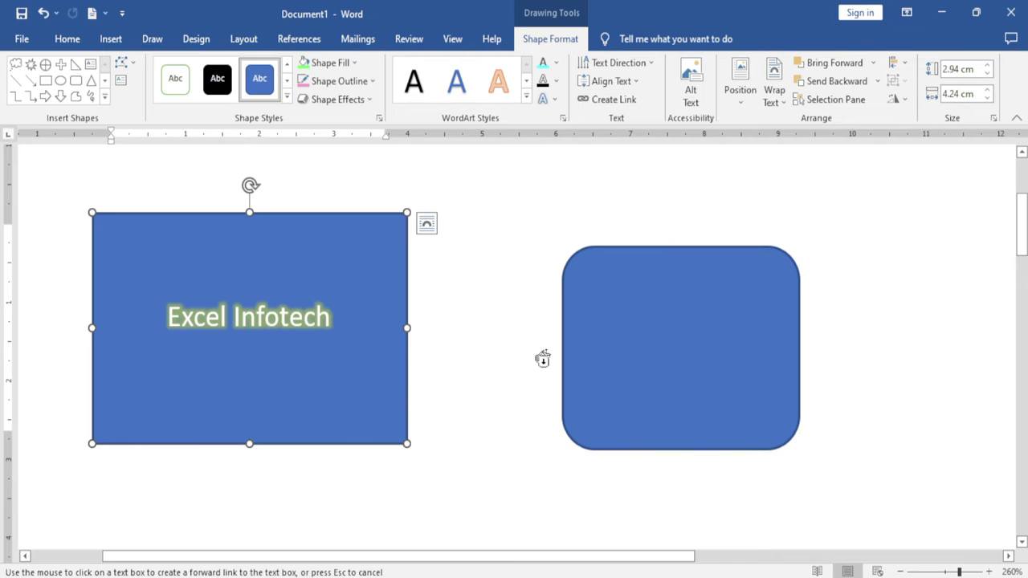
pyautogui.click(672, 320)
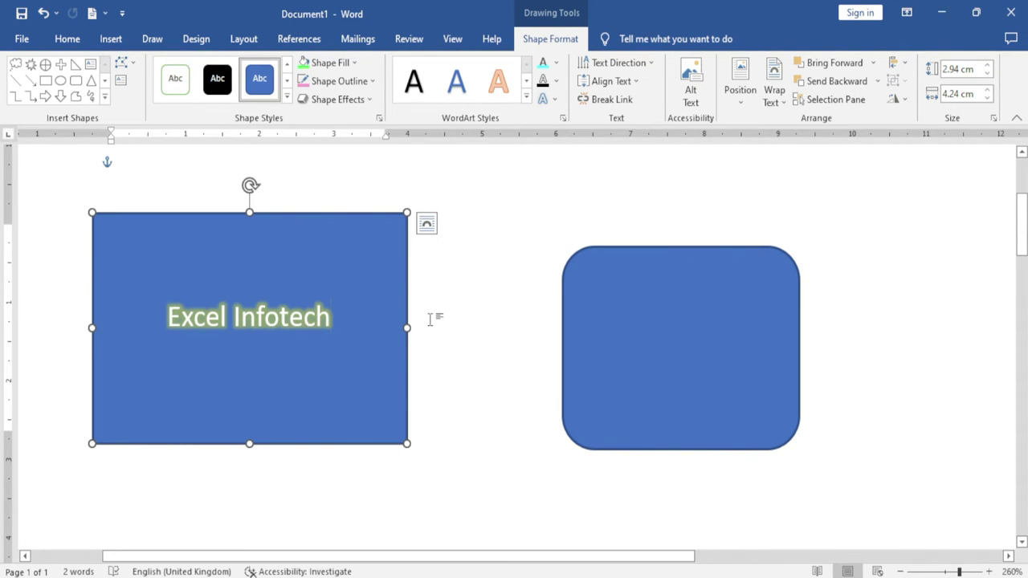
pyautogui.press('Return')
pyautogui.press('Return')
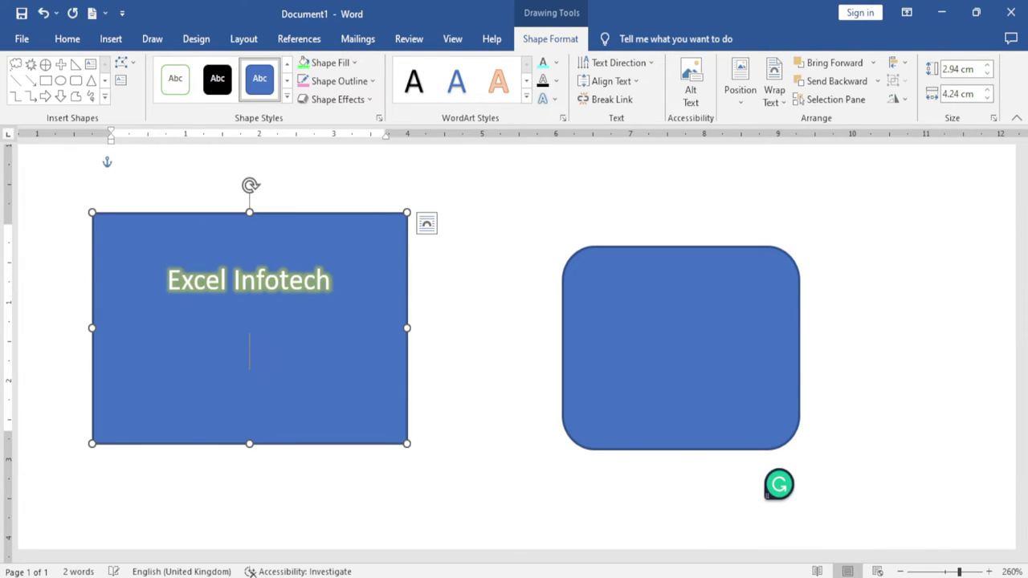
pyautogui.write('hfgh')
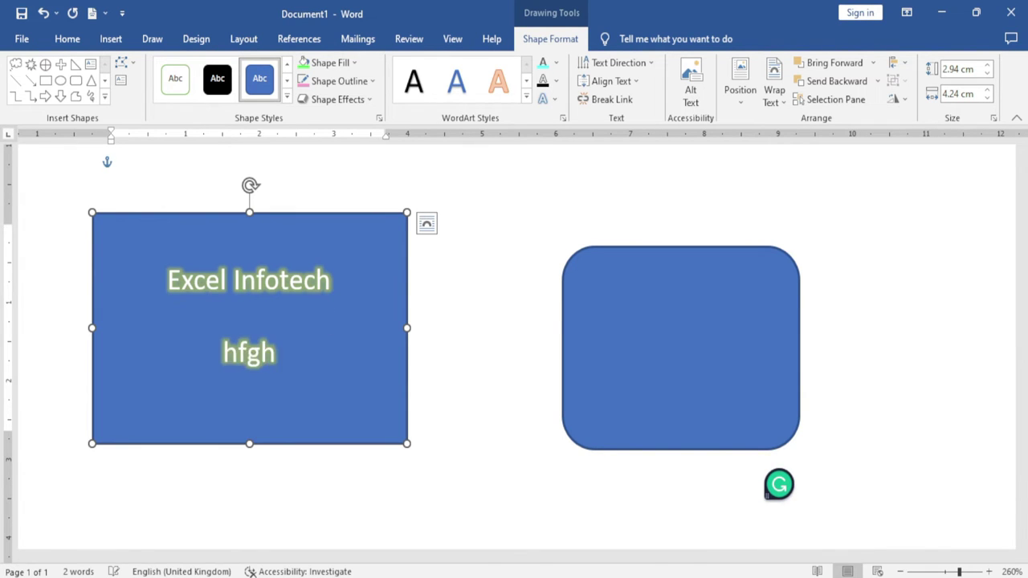
pyautogui.write('fgh')
pyautogui.press('Return')
pyautogui.press('Return')
pyautogui.write('fghfgh')
# Step: Type filler lines gfhfgh and fghf into the rounded rectangle
pyautogui.click(680, 346)
pyautogui.write('gfhfgh')
pyautogui.press('Return')
pyautogui.press('Return')
pyautogui.write('fghf')
pyautogui.press('Return')
pyautogui.press('Return')
pyautogui.write('fgh')
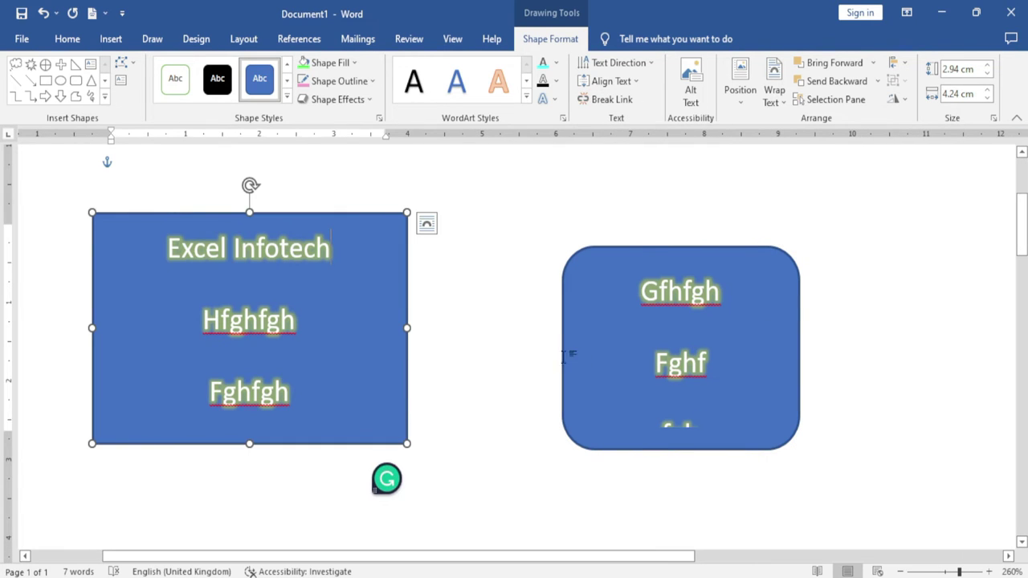
# Step: Give the Excel Infotech rectangle the alt text 'Example', recheck it, and close the pane
pyautogui.click(692, 93)
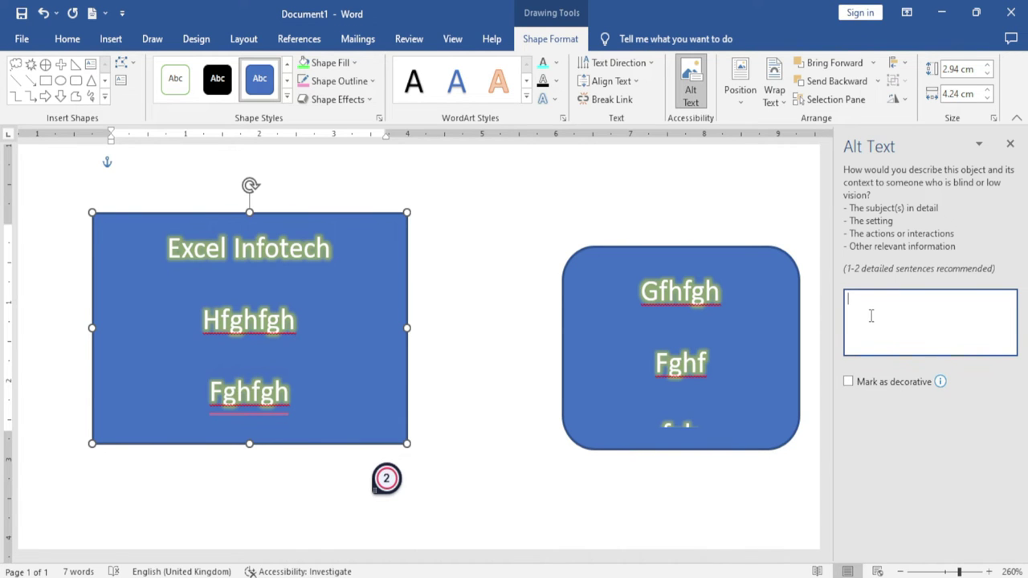
pyautogui.write('Example')
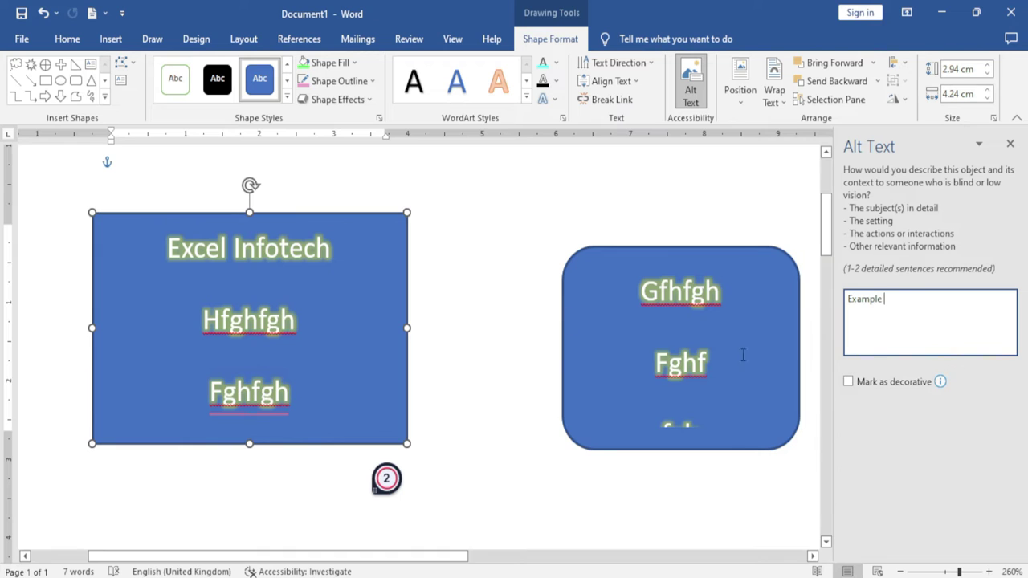
pyautogui.click(1010, 143)
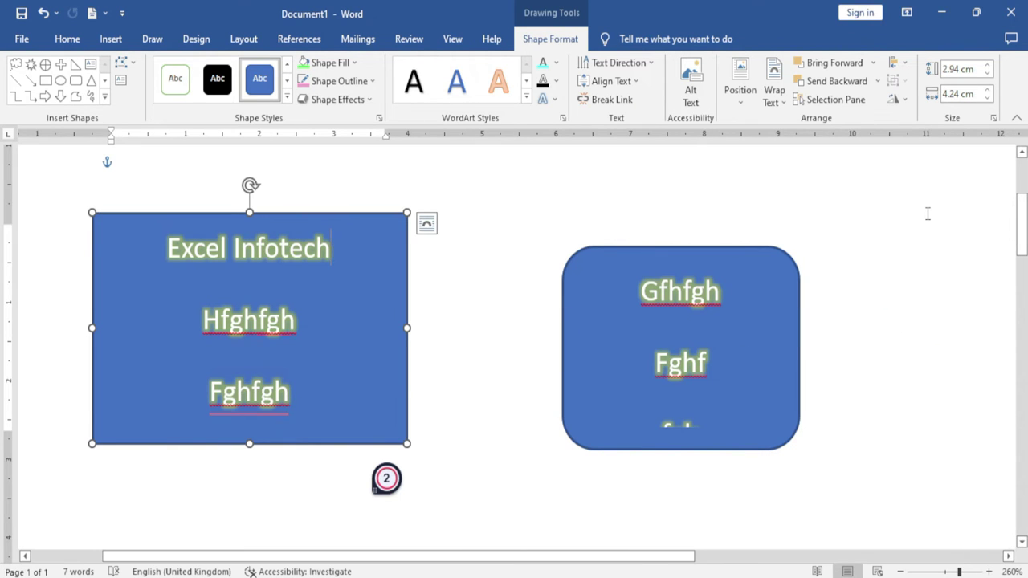
pyautogui.click(691, 89)
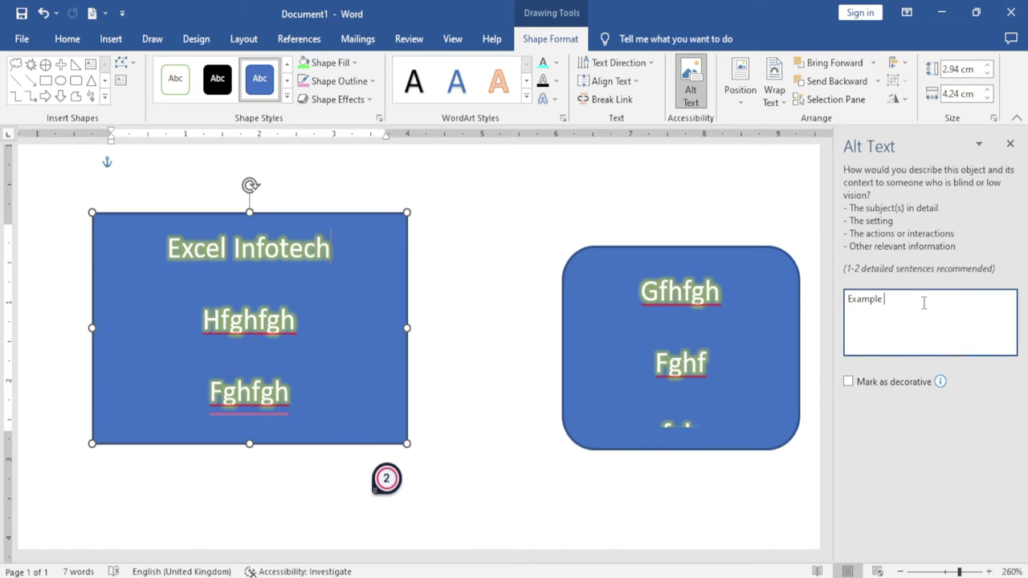
pyautogui.click(1010, 144)
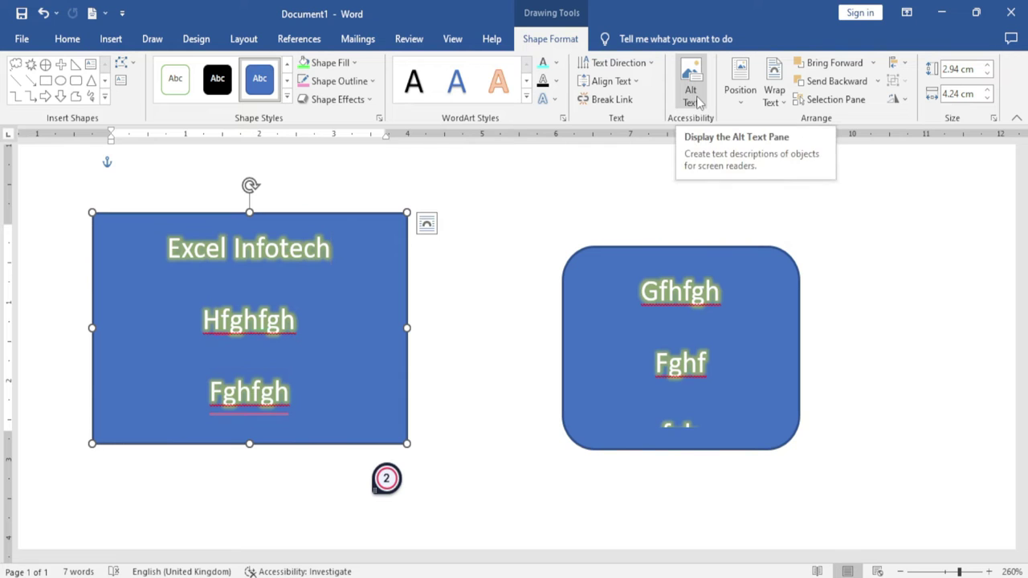
# Step: Select everything and delete both text shapes
pyautogui.click(744, 103)
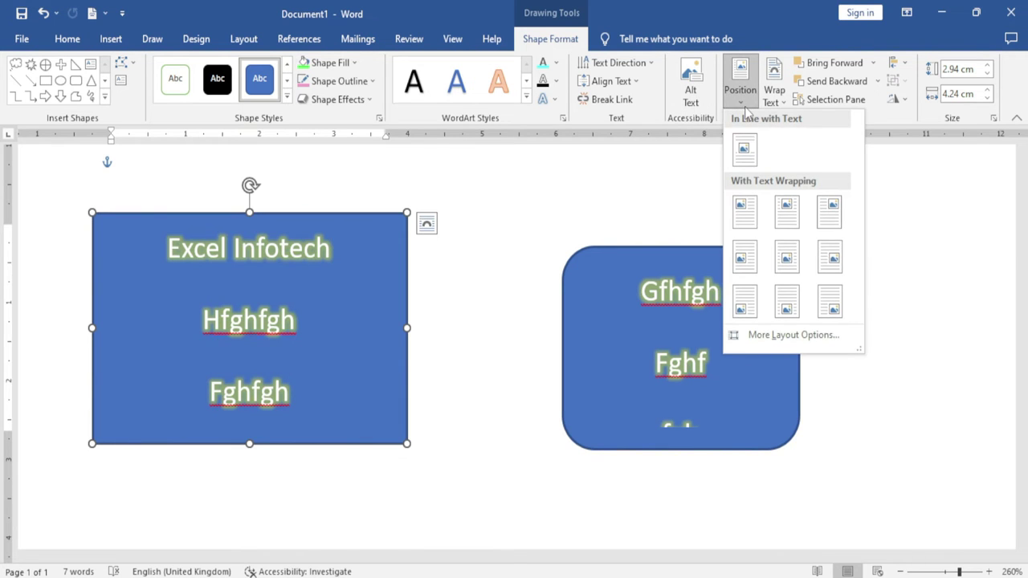
pyautogui.click(533, 222)
pyautogui.hotkey('ctrl', 'a')
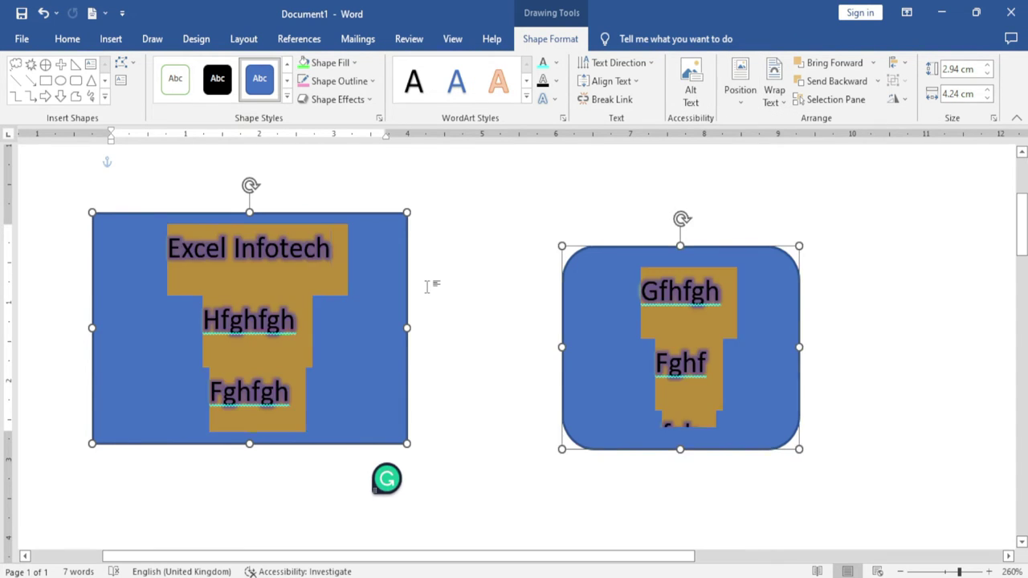
pyautogui.press('Delete')
pyautogui.press('Delete')
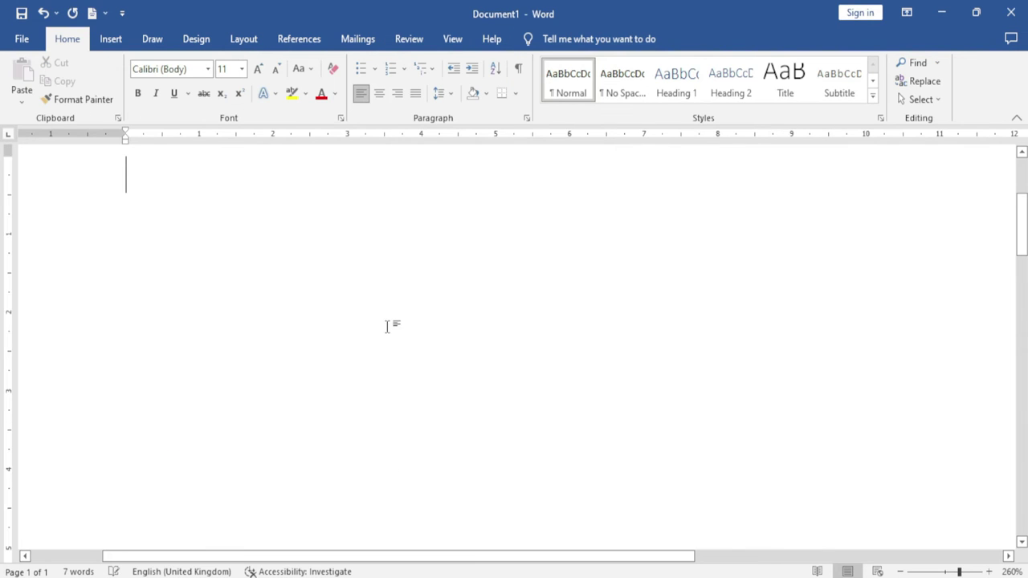
# Step: Generate five paragraphs of sample text with =rand()
pyautogui.scroll(3, 284, 288)
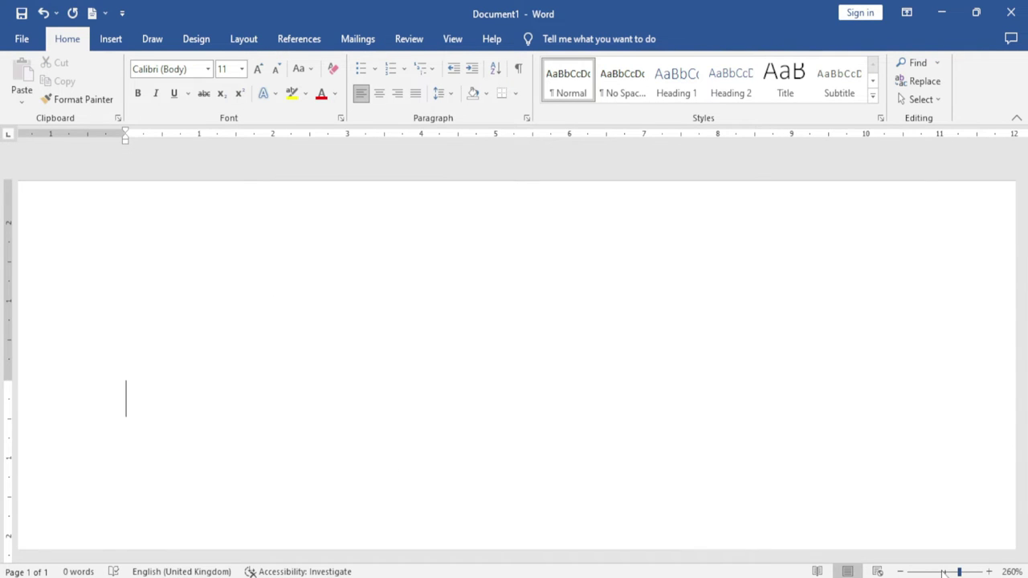
pyautogui.keyDown('ctrl'); pyautogui.scroll(-15, 647, 432); pyautogui.keyUp('ctrl')
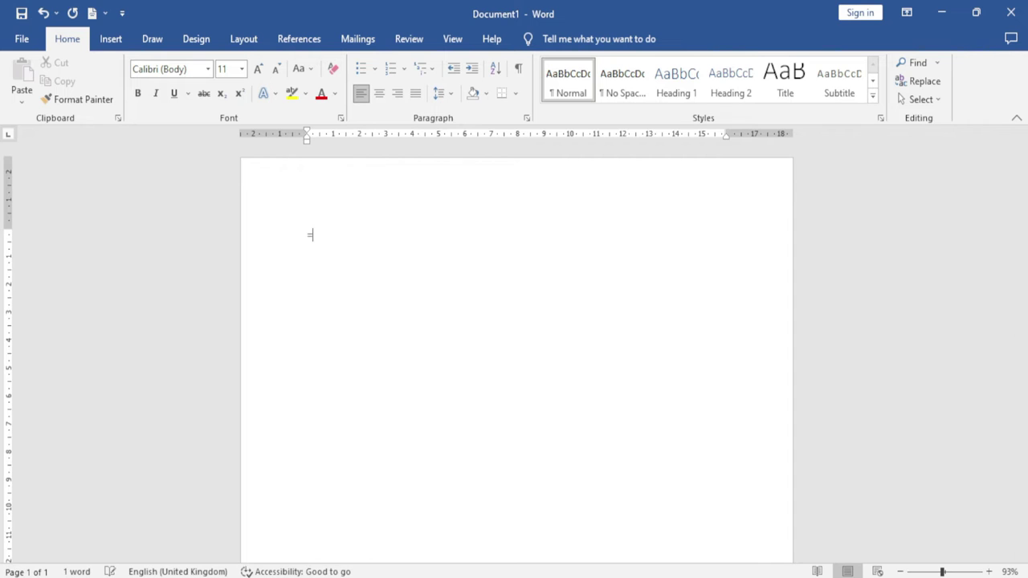
pyautogui.write('=rand(')
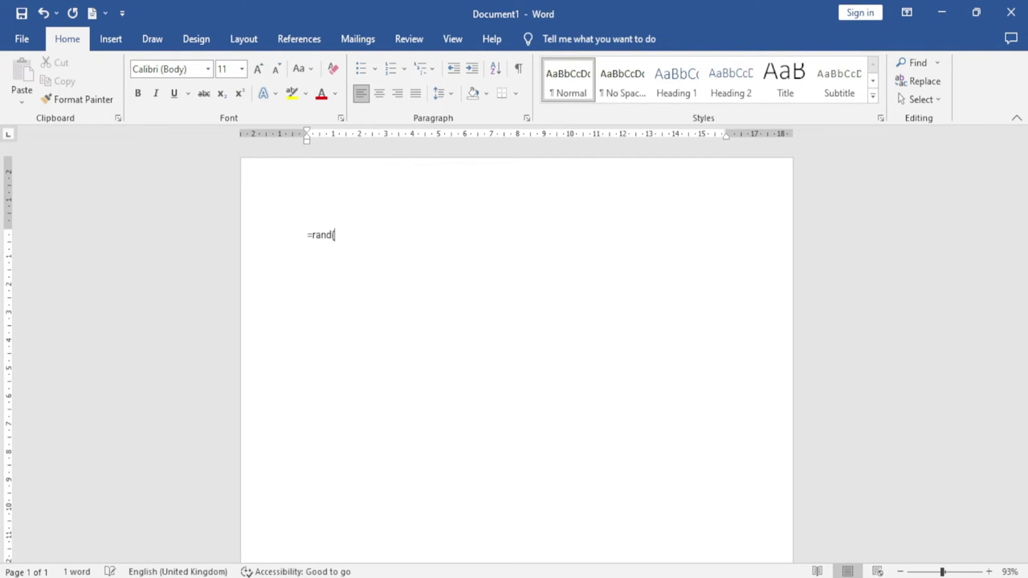
pyautogui.write(')')
pyautogui.press('Return')
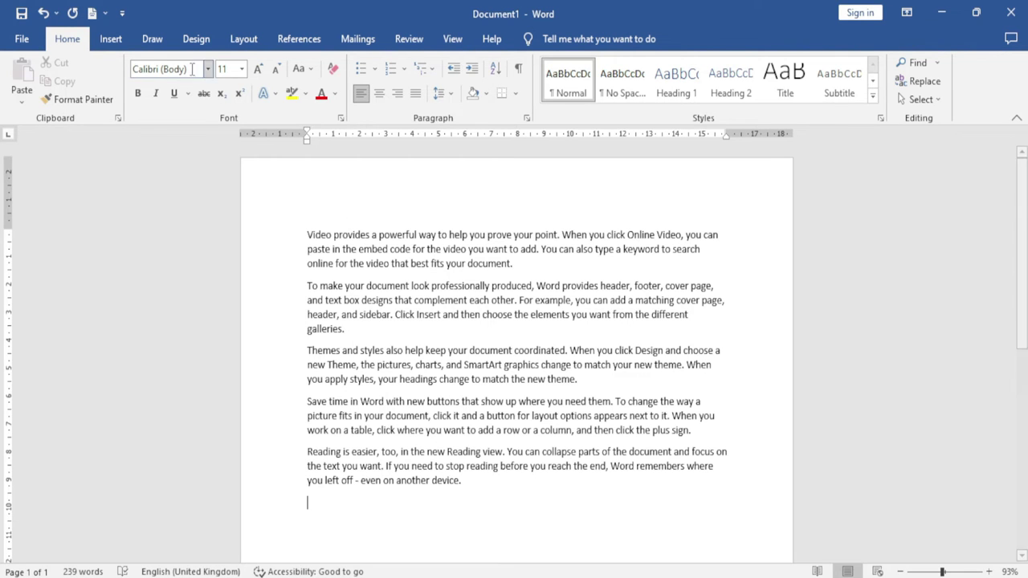
pyautogui.click(111, 38)
# Step: Draw a parallelogram over the sample text and nudge it down and left
pyautogui.click(201, 63)
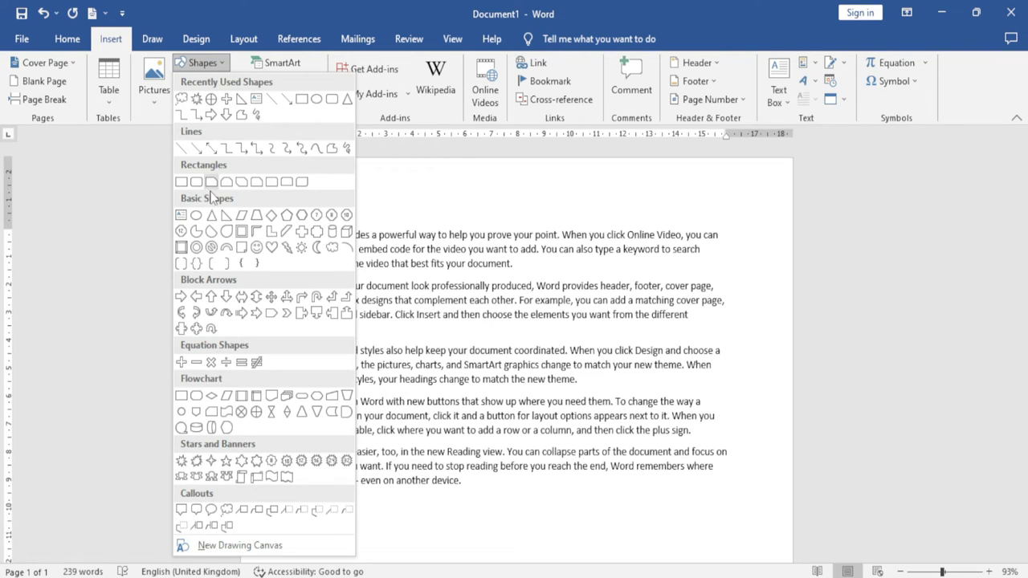
pyautogui.click(242, 215)
pyautogui.moveTo(448, 257)
pyautogui.mouseDown()
pyautogui.moveTo(489, 334)
pyautogui.moveTo(615, 390)
pyautogui.mouseUp()
pyautogui.moveTo(535, 311)
pyautogui.mouseDown()
pyautogui.moveTo(502, 350)
pyautogui.moveTo(544, 298)
pyautogui.moveTo(527, 325)
pyautogui.moveTo(466, 342)
pyautogui.moveTo(530, 324)
pyautogui.moveTo(509, 317)
pyautogui.mouseUp()
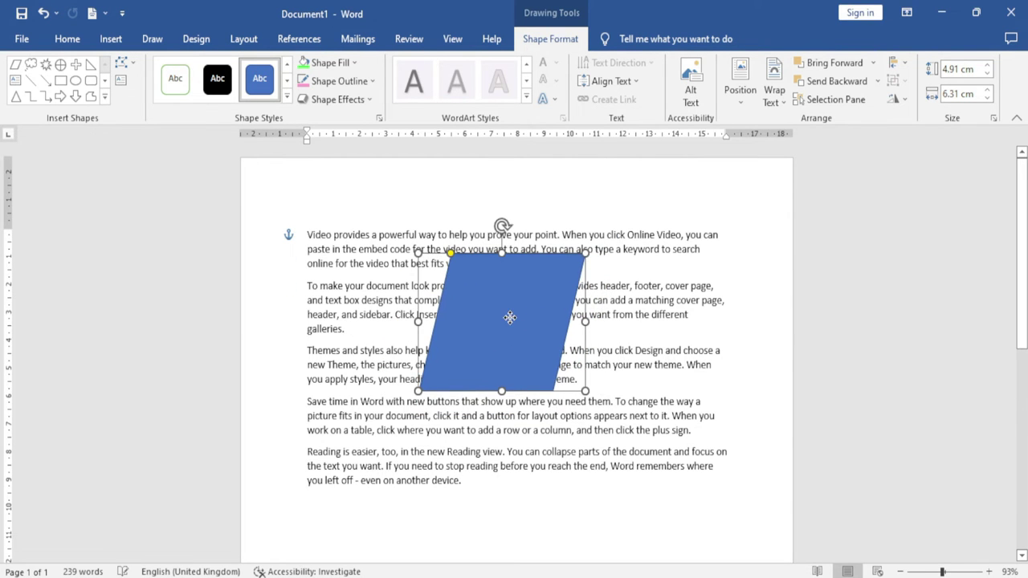
pyautogui.click(740, 100)
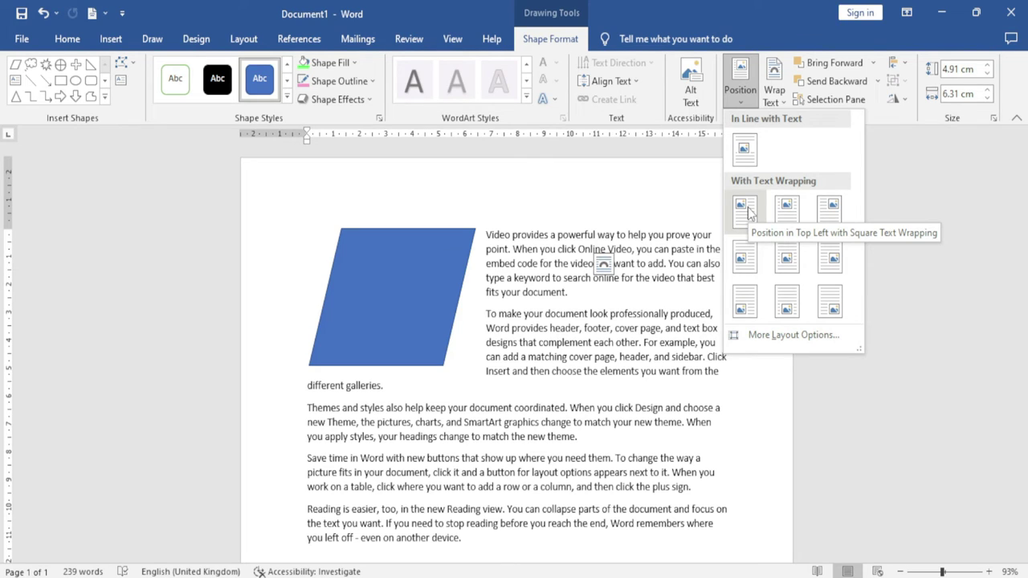
# Step: Position the parallelogram top-left with Tight text wrapping, then move it toward the centre
pyautogui.click(745, 210)
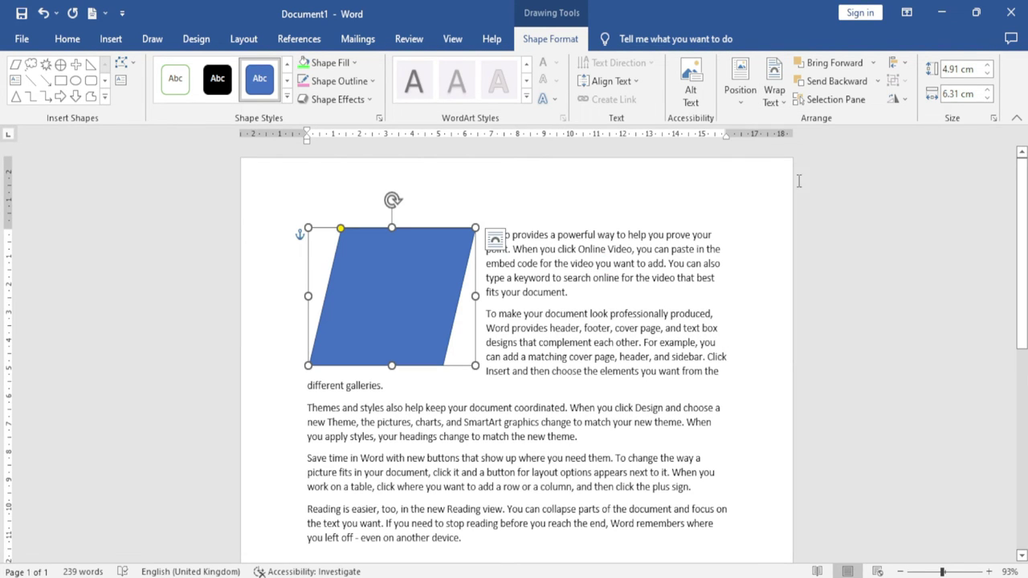
pyautogui.click(775, 101)
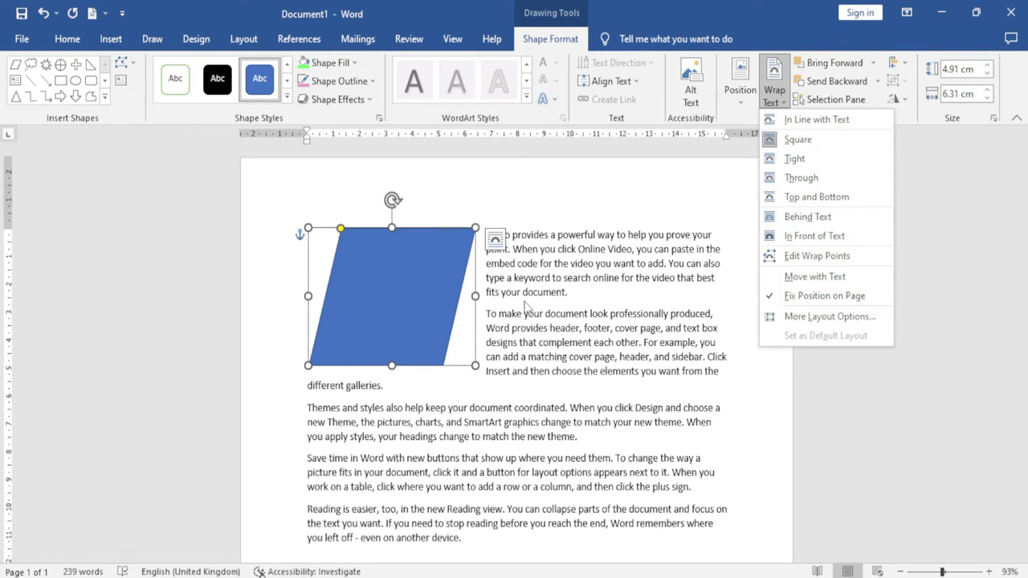
pyautogui.click(794, 160)
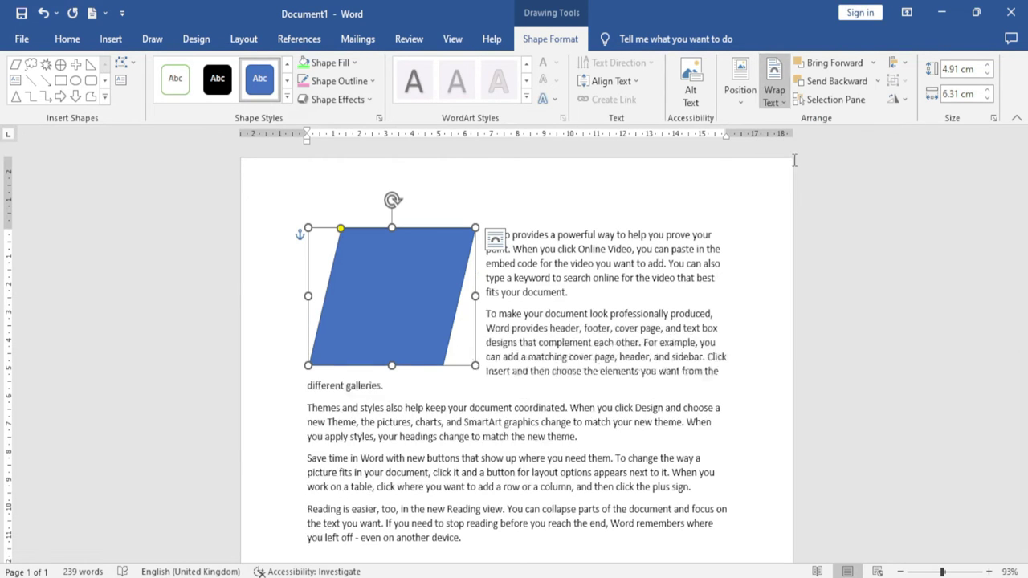
pyautogui.moveTo(437, 260)
pyautogui.mouseDown()
pyautogui.moveTo(499, 275)
pyautogui.moveTo(434, 298)
pyautogui.moveTo(435, 311)
pyautogui.moveTo(411, 285)
pyautogui.mouseUp()
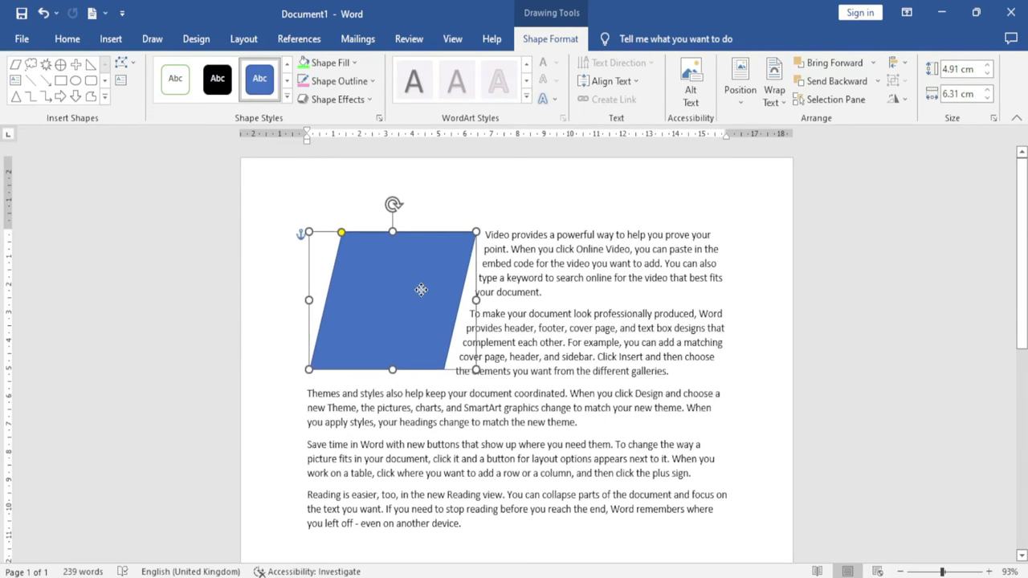
# Step: Stretch the wrap boundary's bottom-right point outward and change wrapping to Through
pyautogui.click(774, 90)
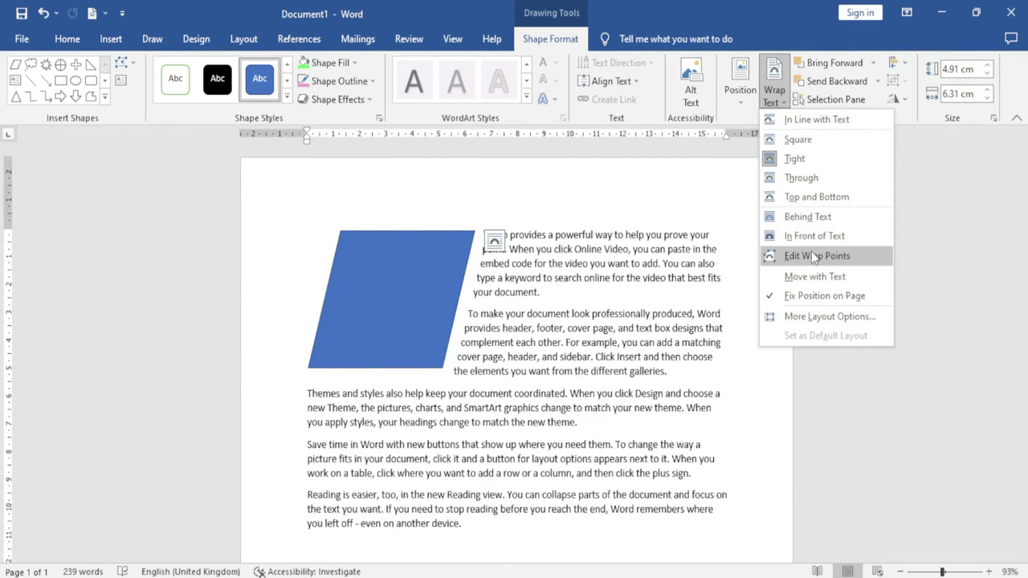
pyautogui.click(813, 255)
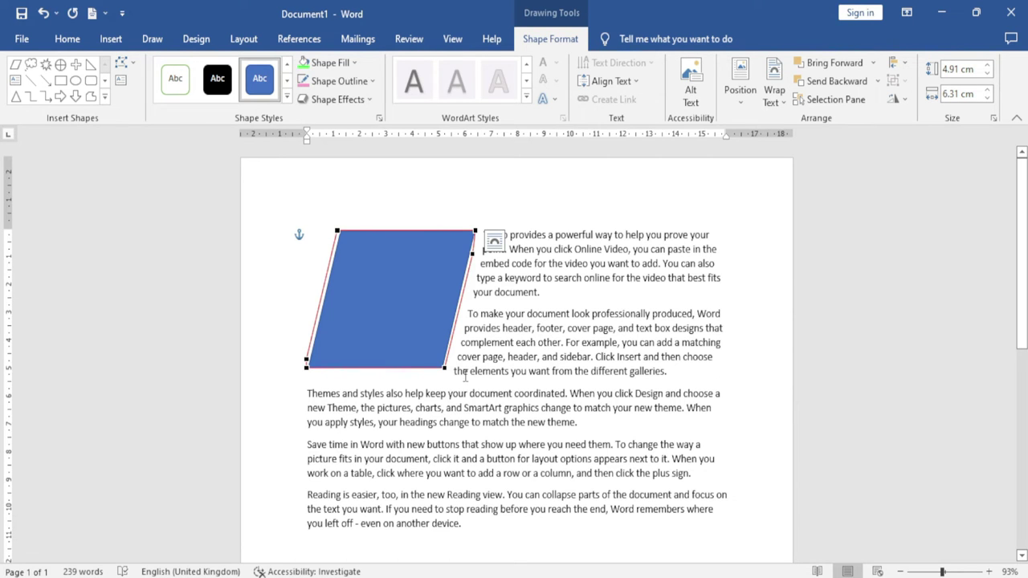
pyautogui.moveTo(446, 369); pyautogui.dragTo(501, 379)
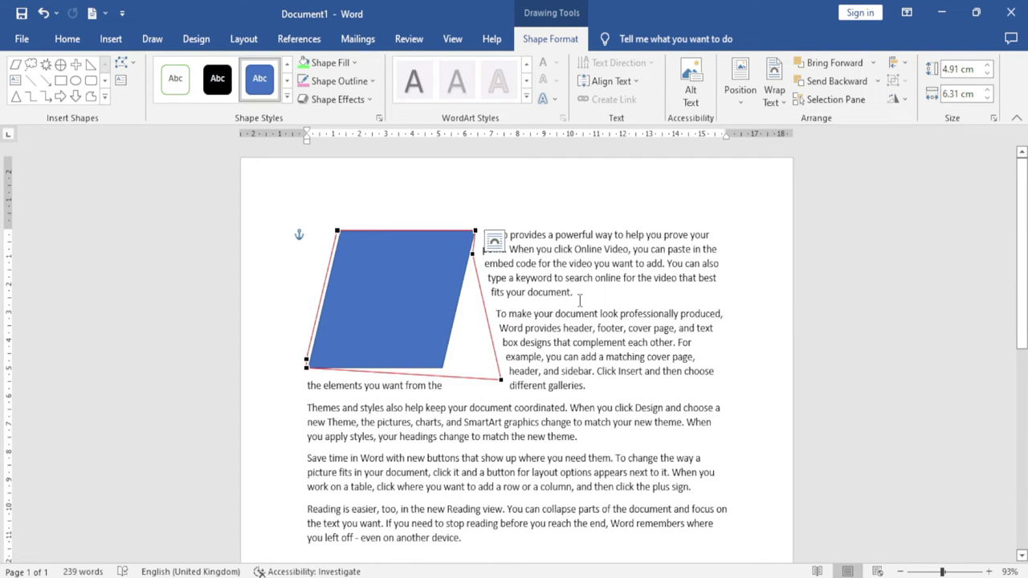
pyautogui.click(774, 90)
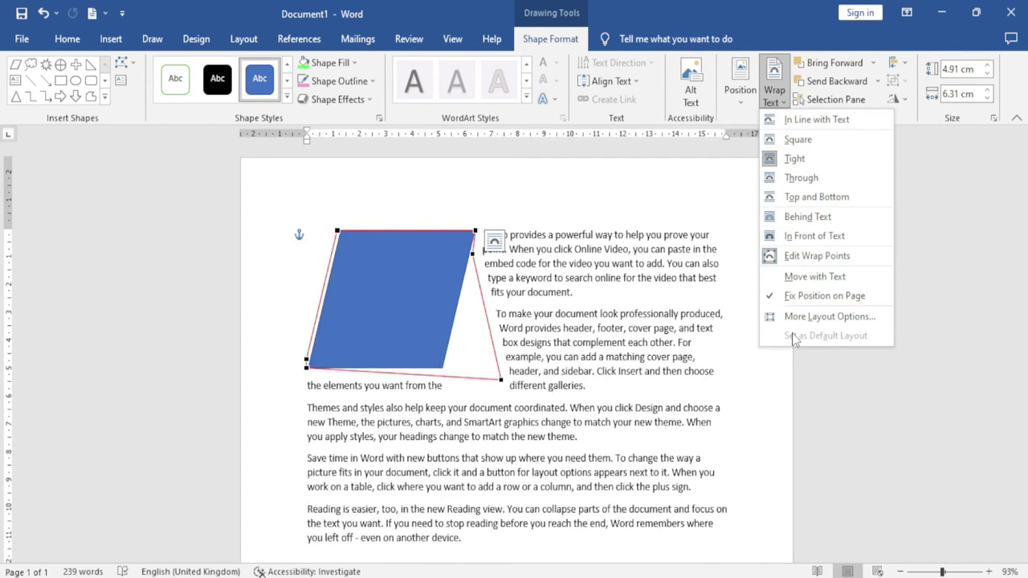
pyautogui.click(799, 317)
pyautogui.click(704, 190)
pyautogui.click(720, 449)
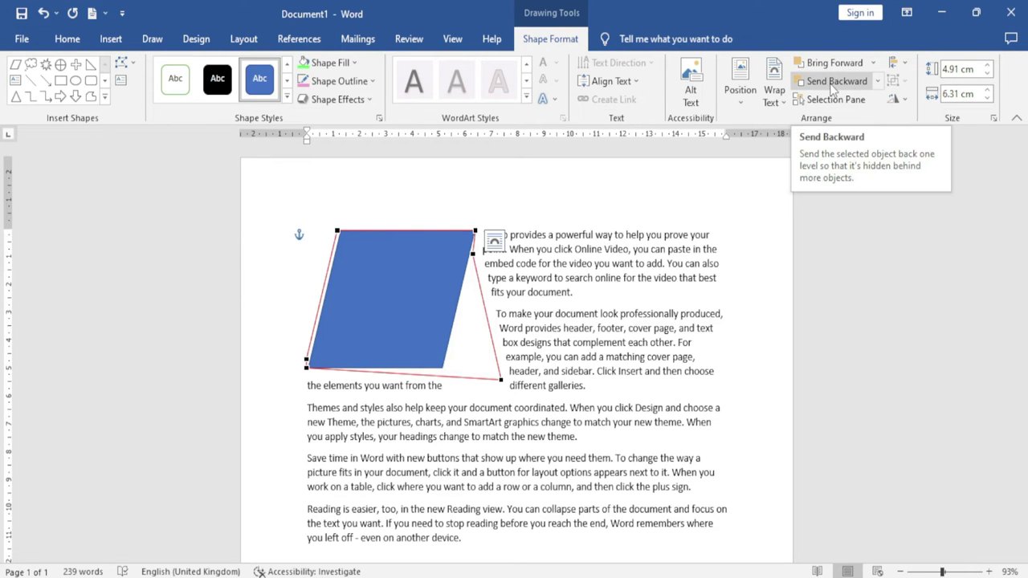
# Step: Draw a rectangle overlapping the parallelogram, give it the black shape style, and shift it up-right
pyautogui.click(60, 80)
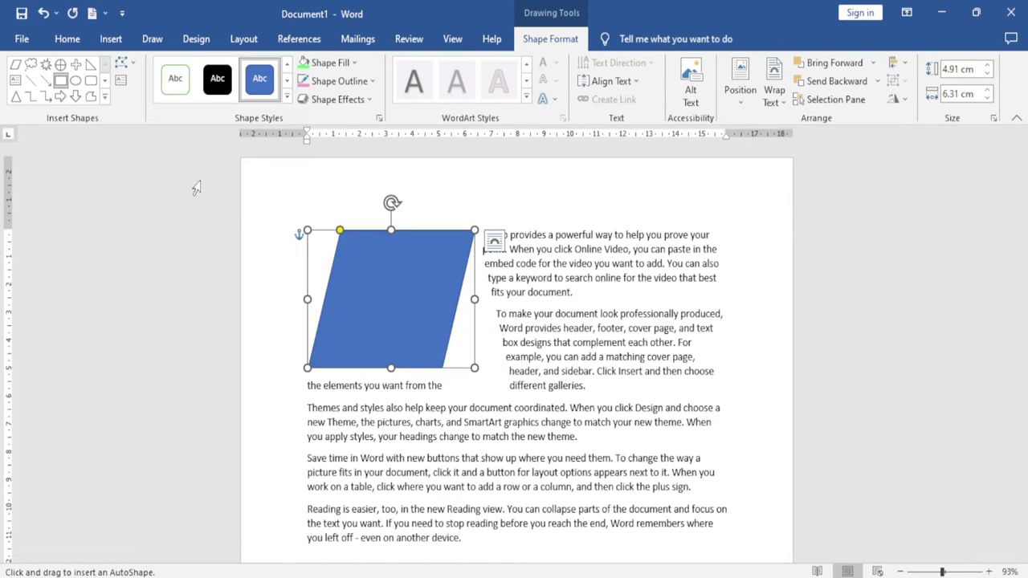
pyautogui.moveTo(359, 299); pyautogui.dragTo(538, 474)
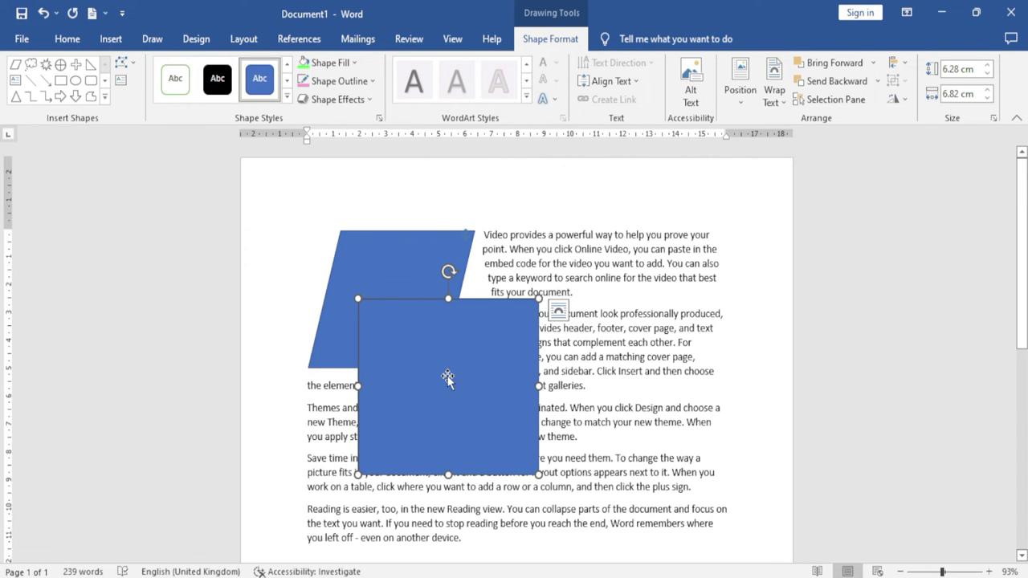
pyautogui.click(219, 81)
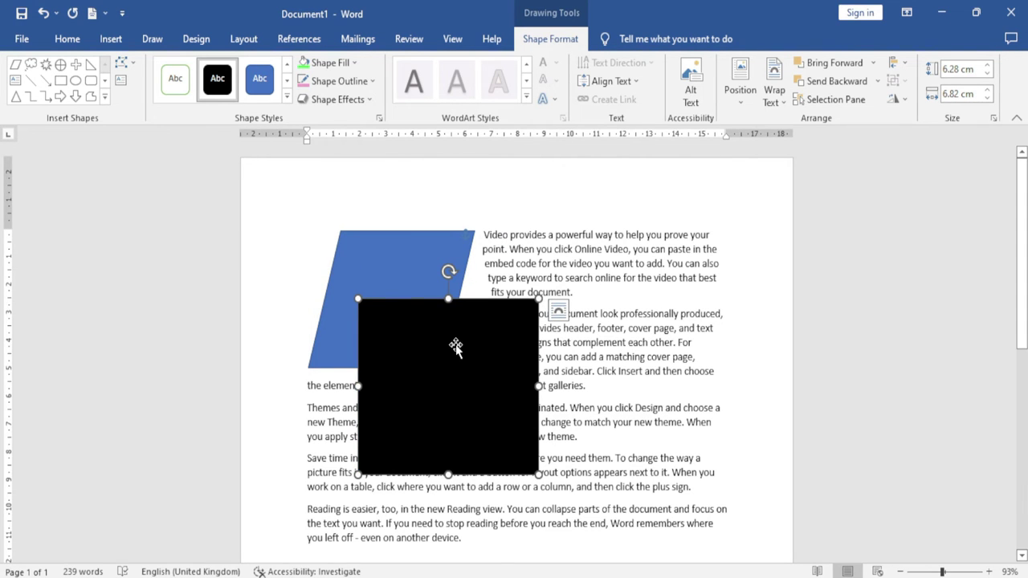
pyautogui.moveTo(455, 347); pyautogui.dragTo(495, 337)
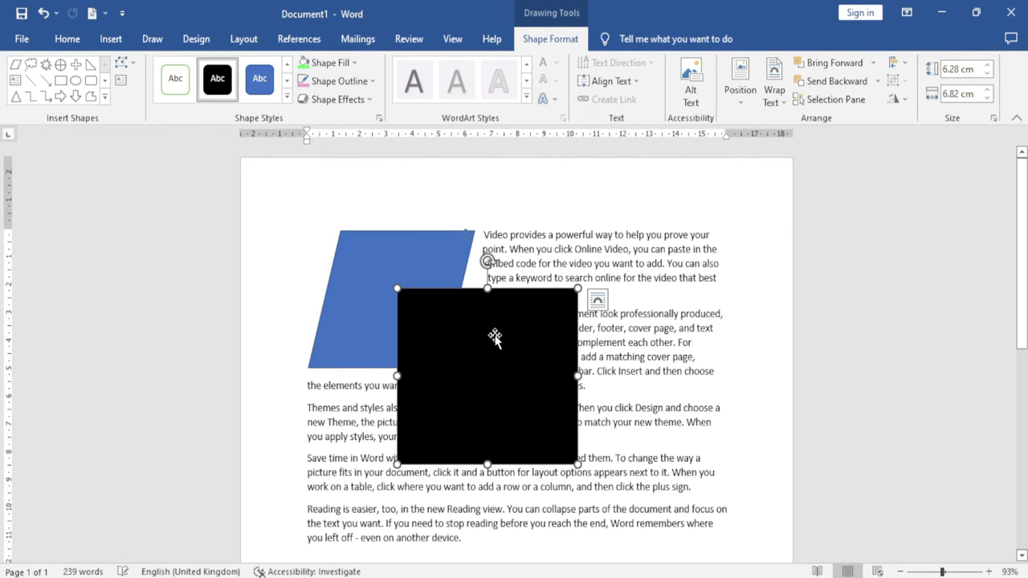
# Step: Layer the black square behind the blue parallelogram using Send Backward and Bring Forward
pyautogui.click(850, 87)
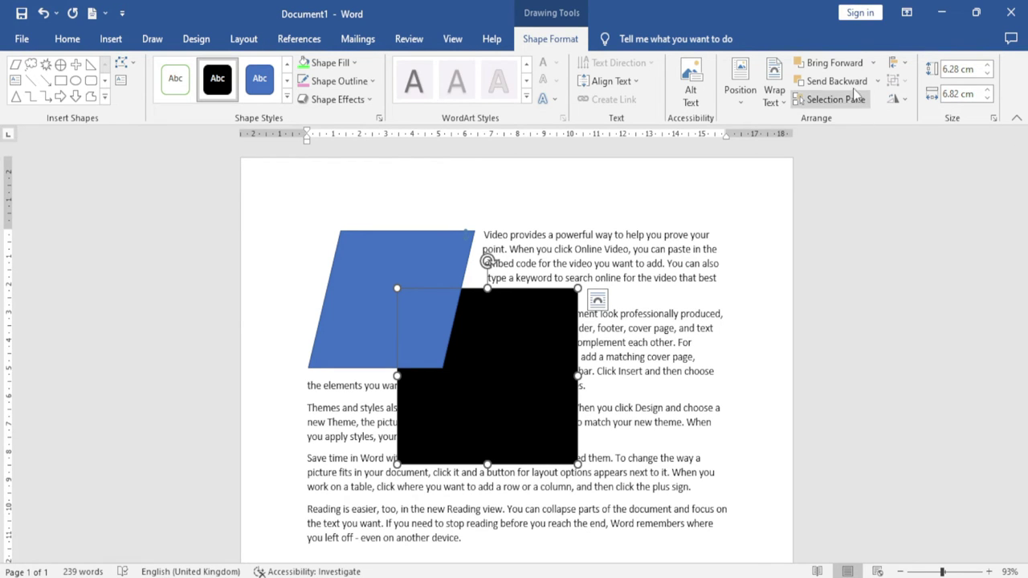
pyautogui.click(835, 63)
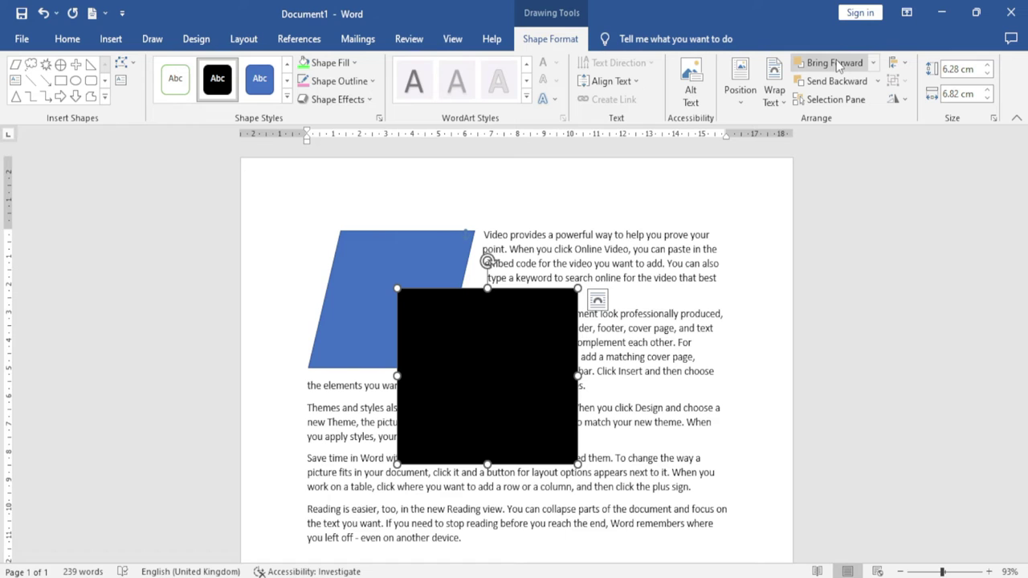
pyautogui.click(835, 83)
pyautogui.click(835, 64)
pyautogui.click(835, 84)
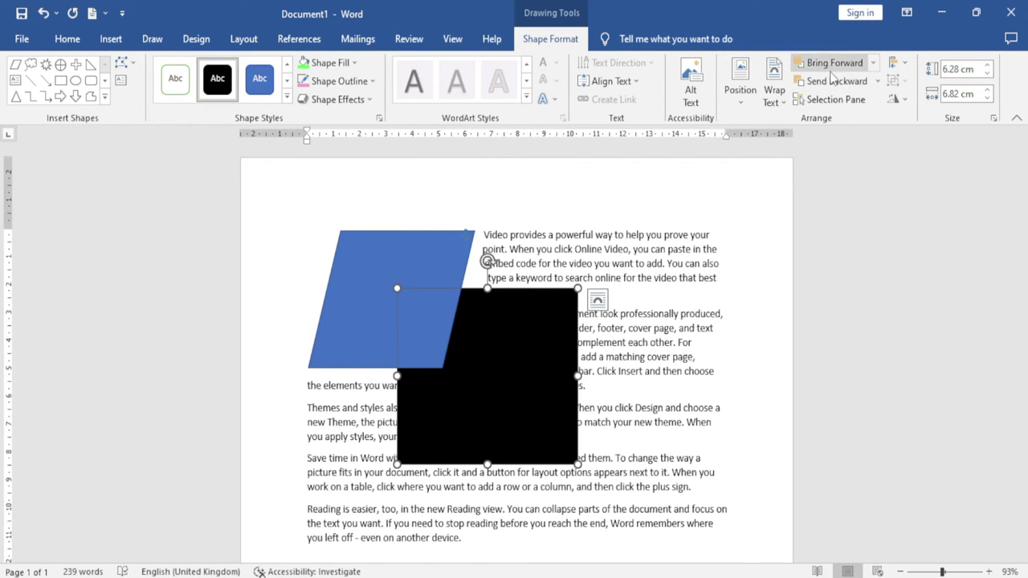
# Step: Draw a large circle over the shapes and apply an orange gradient style
pyautogui.click(74, 80)
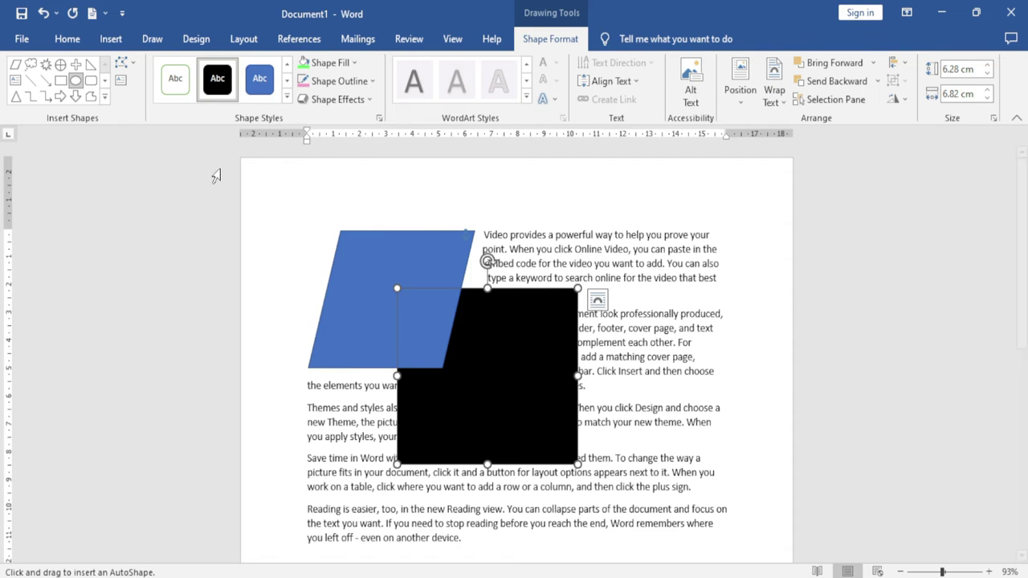
pyautogui.moveTo(328, 241); pyautogui.dragTo(516, 449)
pyautogui.moveTo(440, 351); pyautogui.dragTo(452, 458)
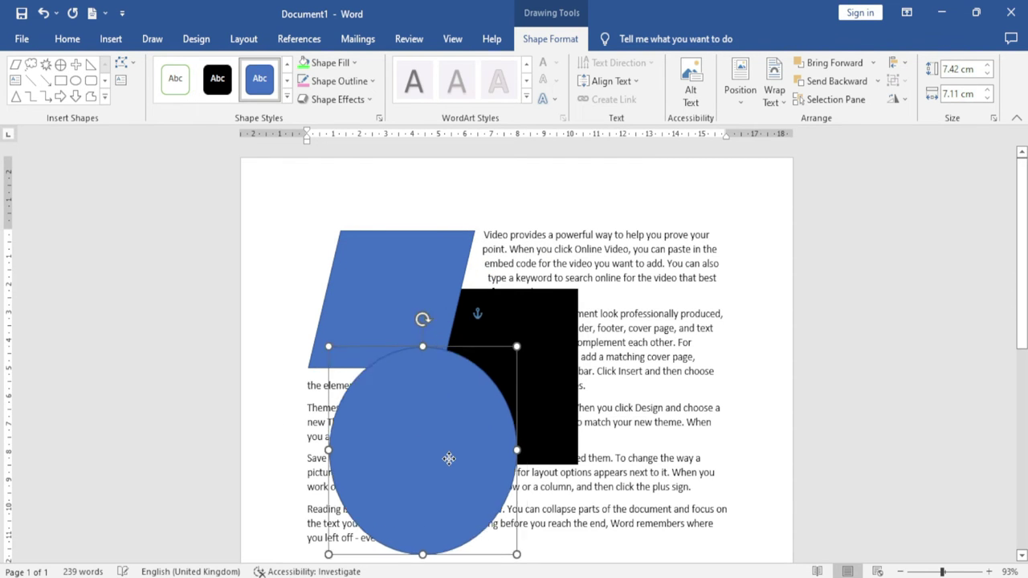
pyautogui.click(287, 97)
pyautogui.click(250, 268)
pyautogui.moveTo(470, 346); pyautogui.dragTo(410, 317)
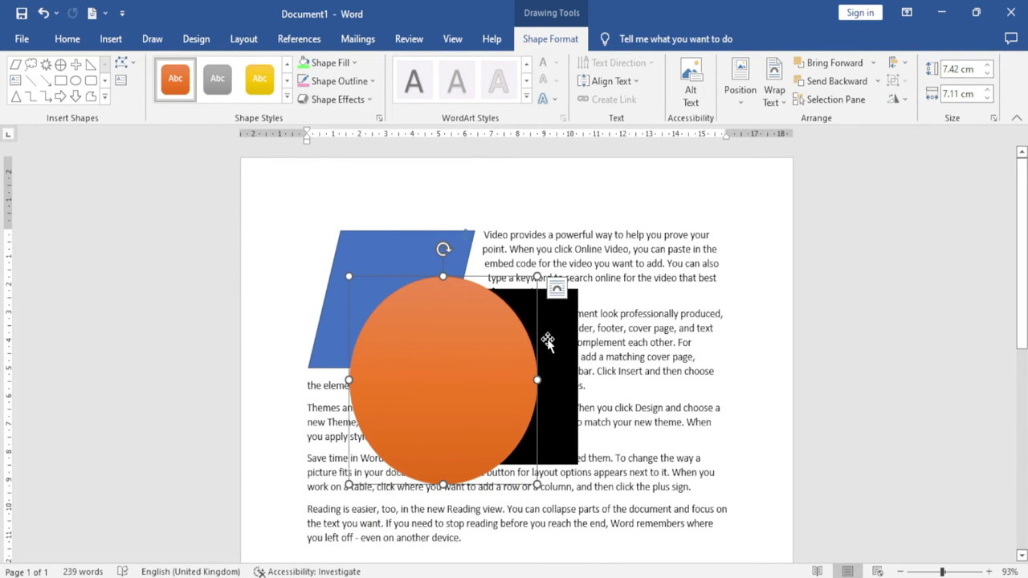
# Step: Try Bring to Front and Send to Back on the orange circle, moving it up behind the parallelogram
pyautogui.click(873, 64)
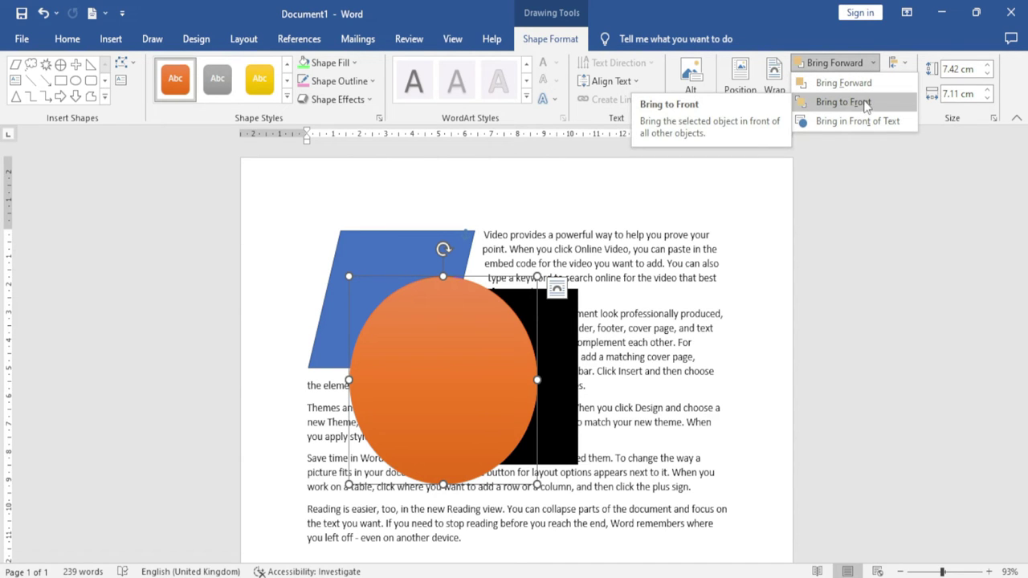
pyautogui.click(866, 103)
pyautogui.click(877, 81)
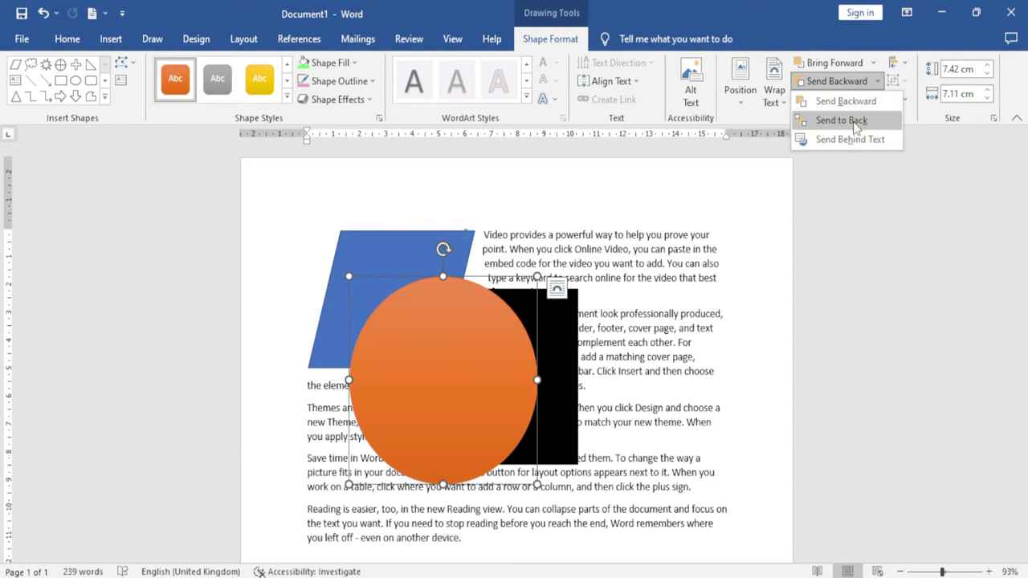
pyautogui.click(842, 121)
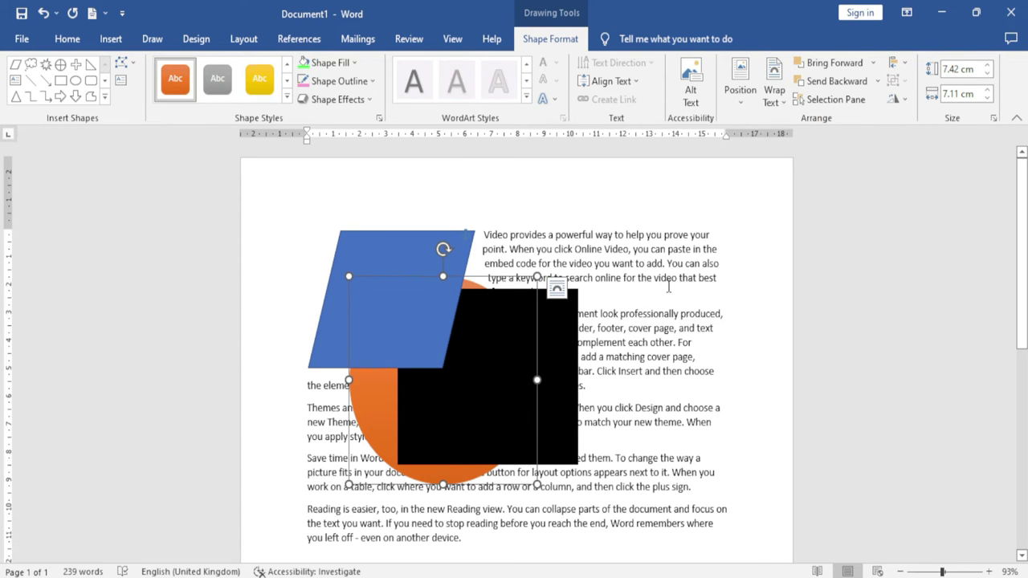
pyautogui.moveTo(364, 408); pyautogui.dragTo(324, 314)
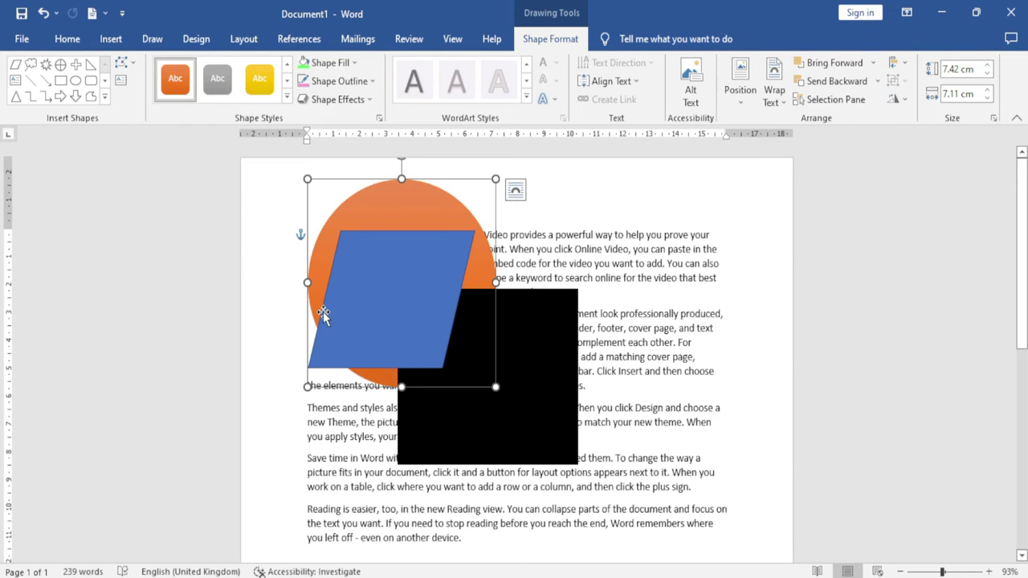
# Step: Step the circle forward above the square and parallelogram, then back behind both
pyautogui.click(873, 64)
pyautogui.click(866, 84)
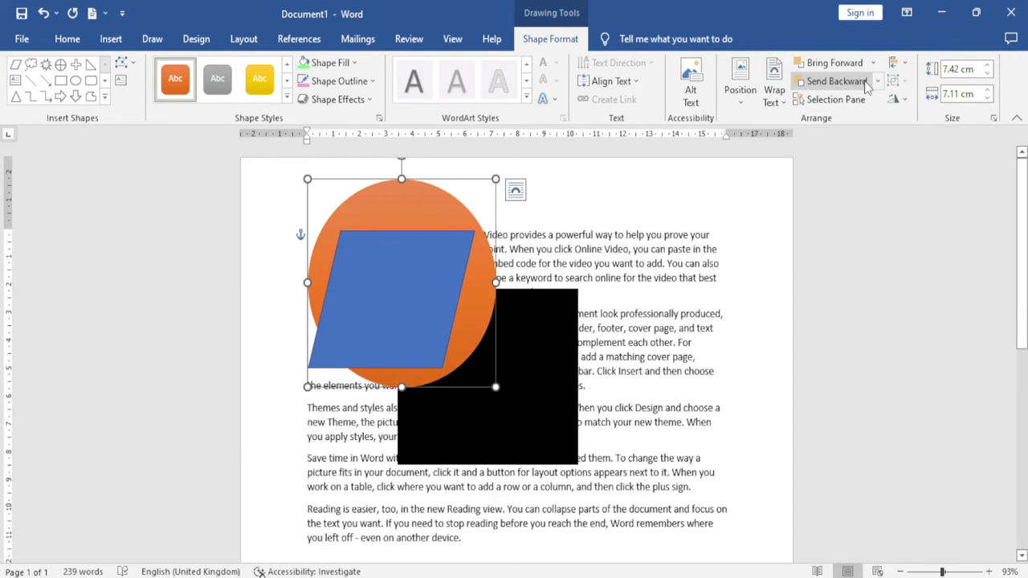
pyautogui.click(872, 63)
pyautogui.click(865, 101)
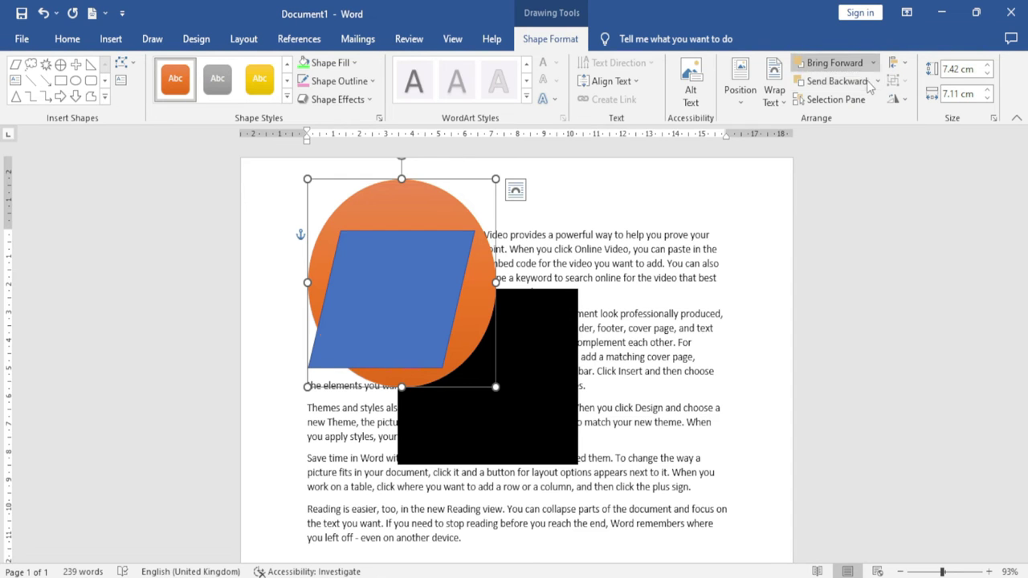
pyautogui.click(877, 81)
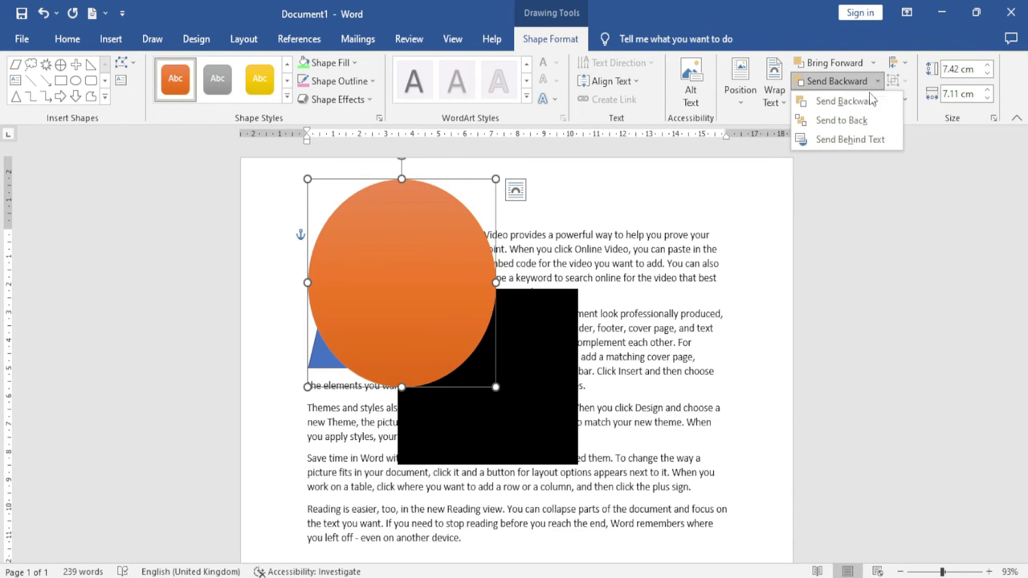
pyautogui.click(867, 102)
pyautogui.click(878, 82)
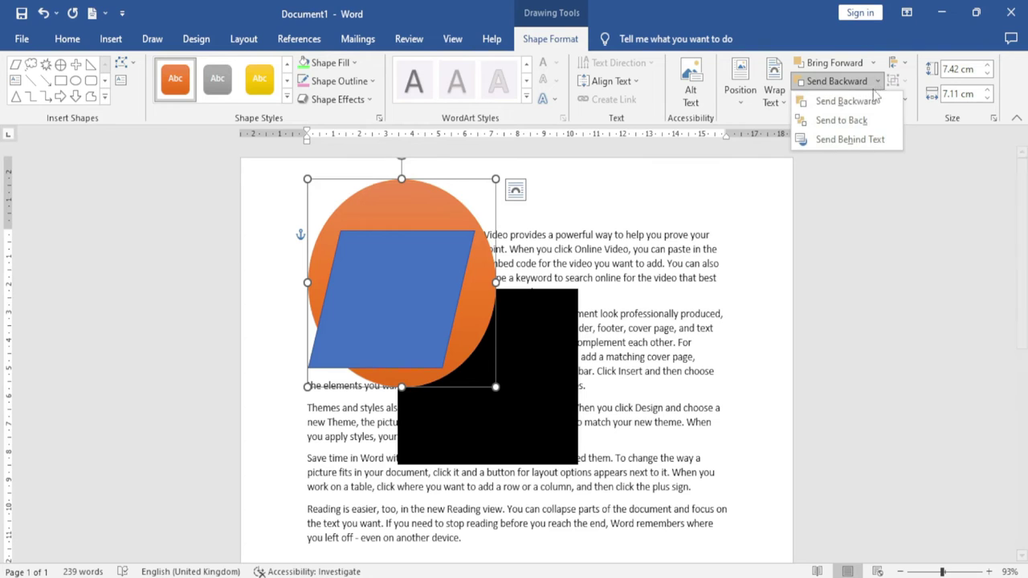
pyautogui.click(867, 102)
# Step: Bring the orange circle to the front and move it down-right over the black square
pyautogui.click(872, 63)
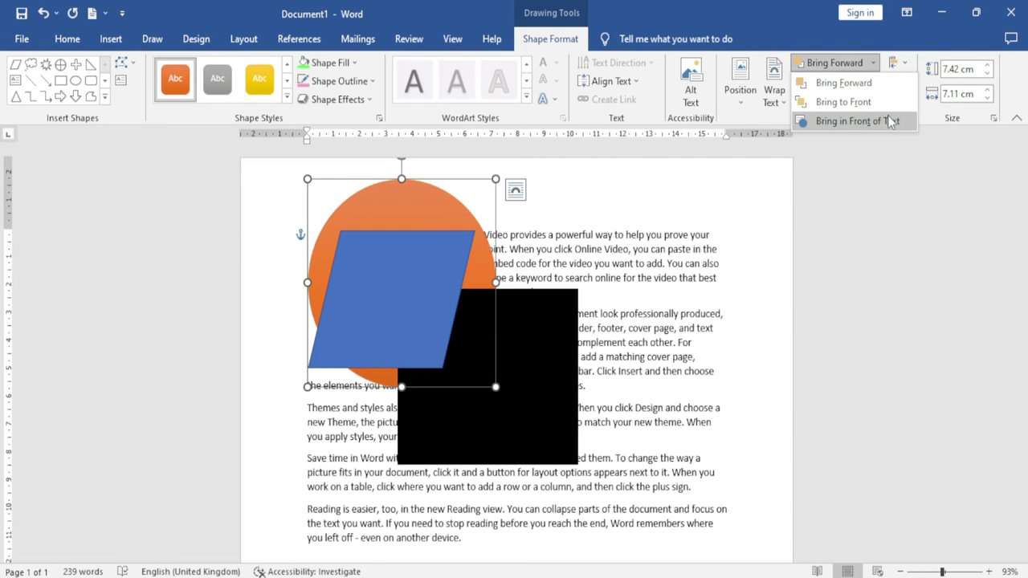
pyautogui.click(855, 110)
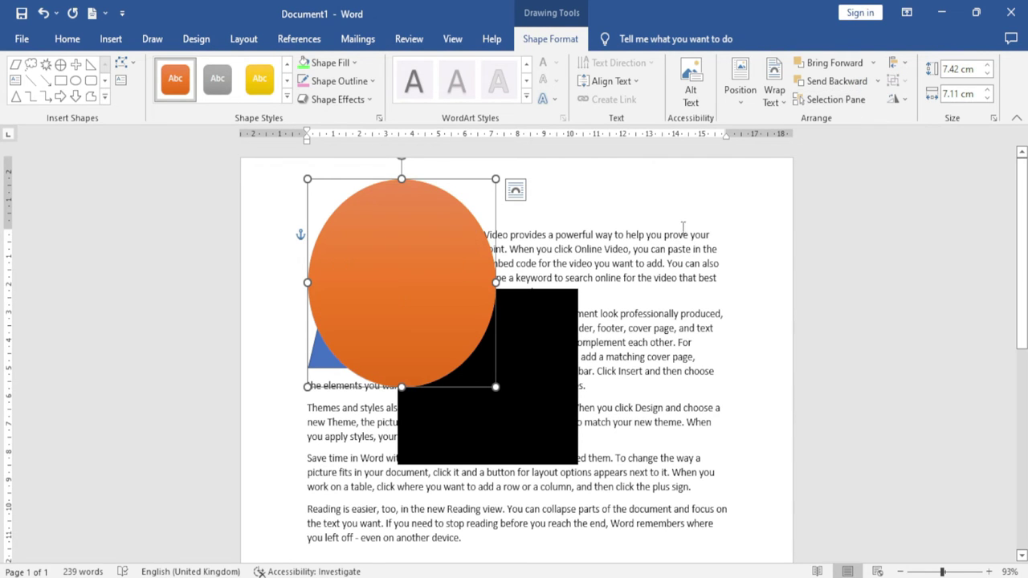
pyautogui.moveTo(448, 271)
pyautogui.mouseDown()
pyautogui.moveTo(519, 353)
pyautogui.moveTo(493, 328)
pyautogui.mouseUp()
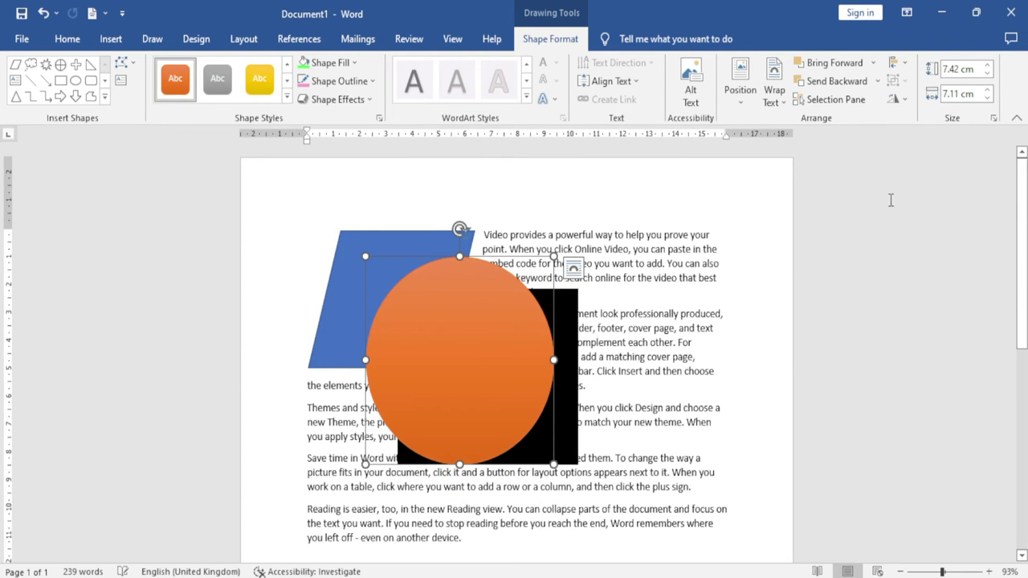
# Step: Send the orange circle to the back and drag it up toward the page top
pyautogui.click(878, 82)
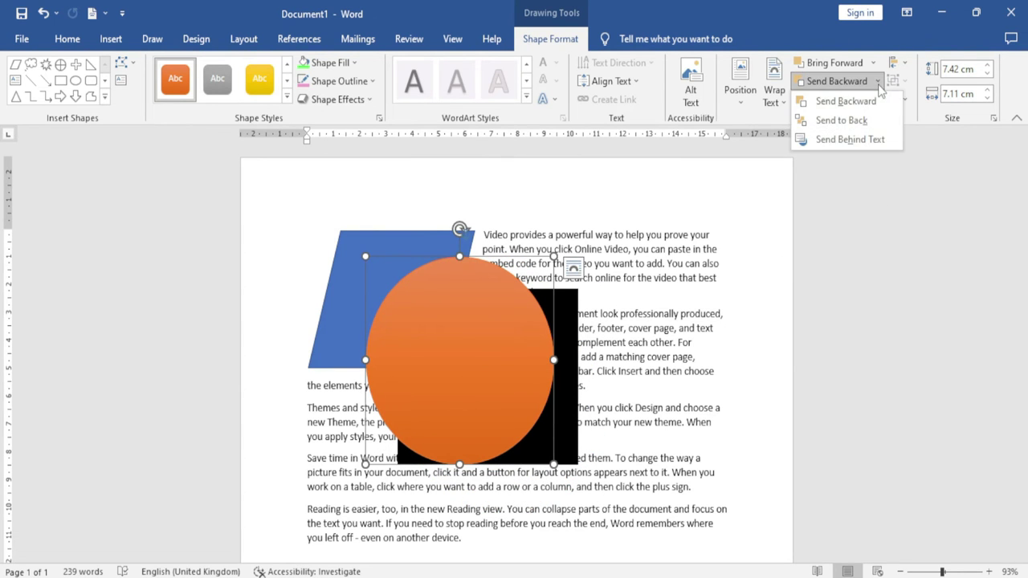
pyautogui.click(858, 122)
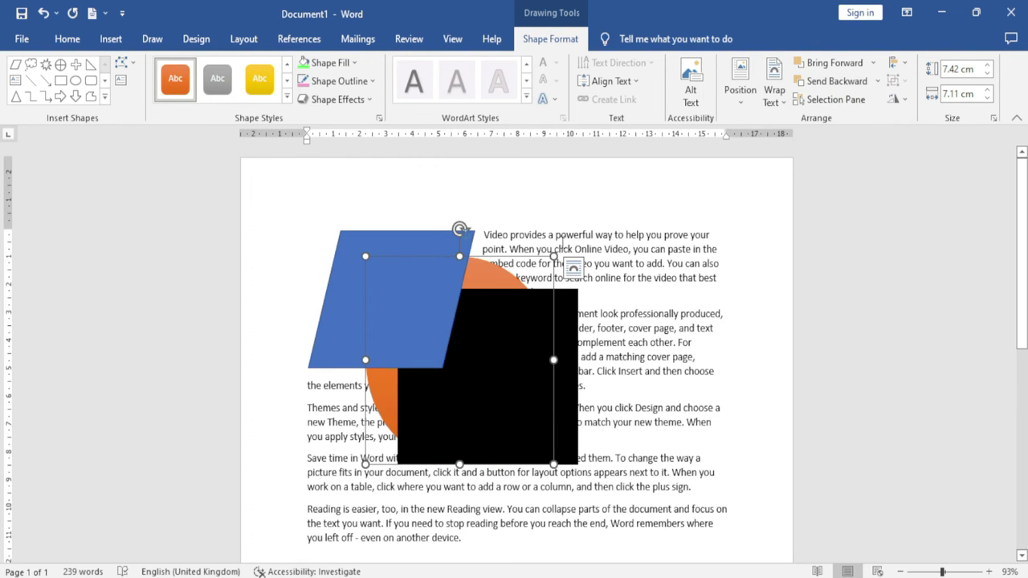
pyautogui.moveTo(492, 285); pyautogui.dragTo(518, 186)
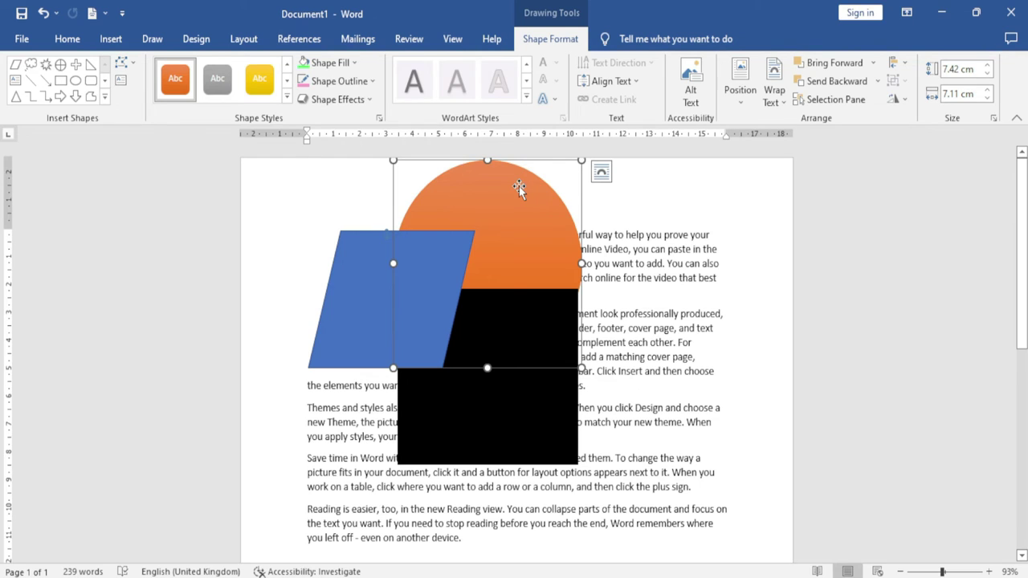
pyautogui.click(874, 64)
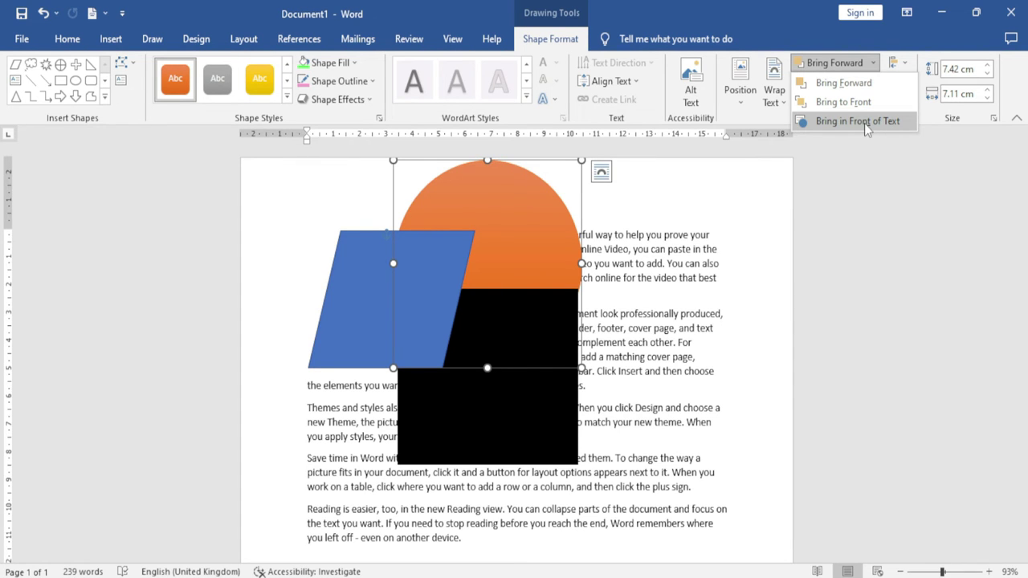
pyautogui.click(706, 212)
# Step: Put the circle behind the text, move it right, then bring it in front of the text
pyautogui.click(878, 82)
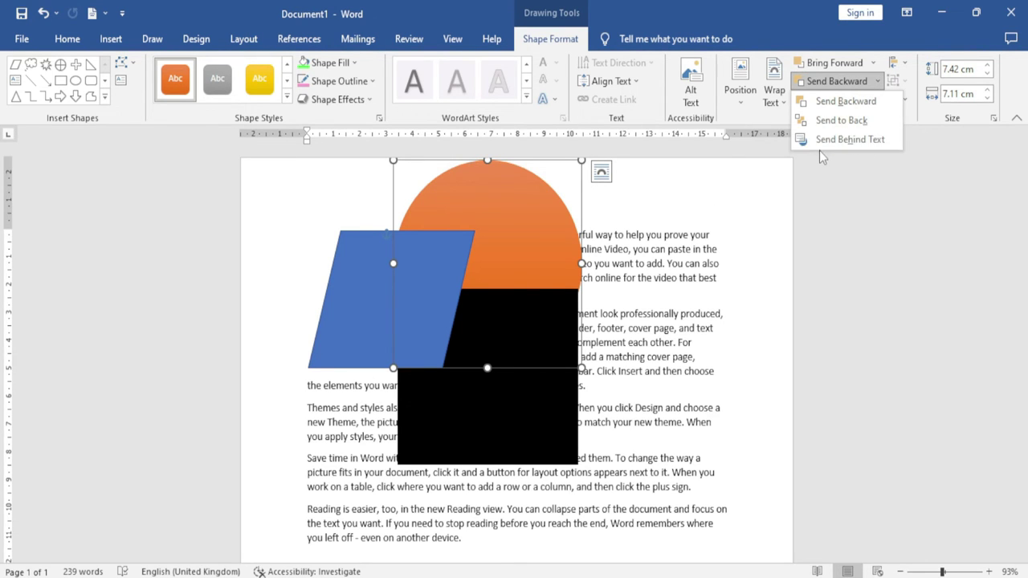
pyautogui.click(864, 142)
pyautogui.moveTo(486, 202)
pyautogui.mouseDown()
pyautogui.moveTo(680, 192)
pyautogui.moveTo(659, 228)
pyautogui.mouseUp()
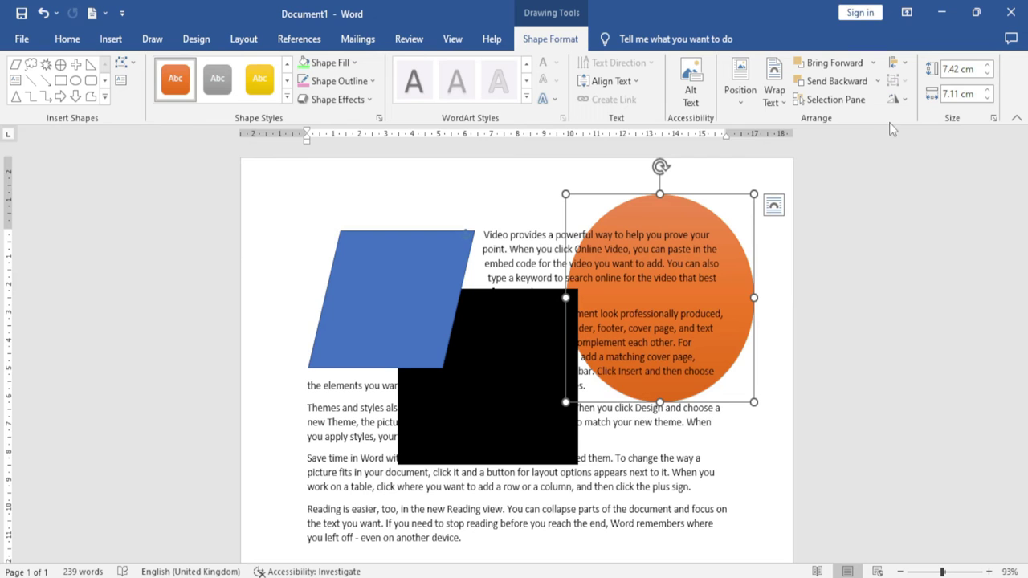
pyautogui.click(877, 81)
pyautogui.click(873, 62)
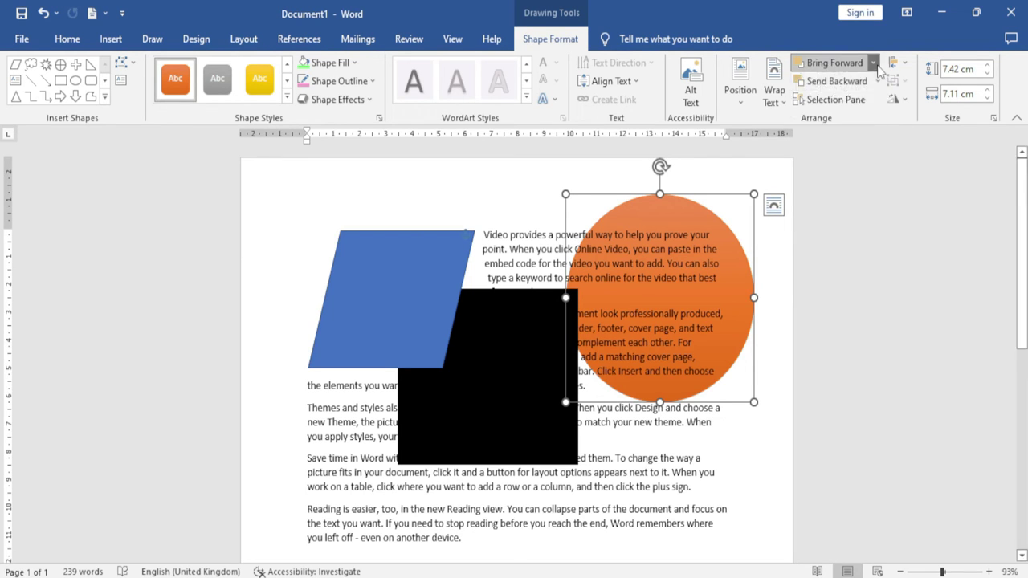
pyautogui.click(875, 121)
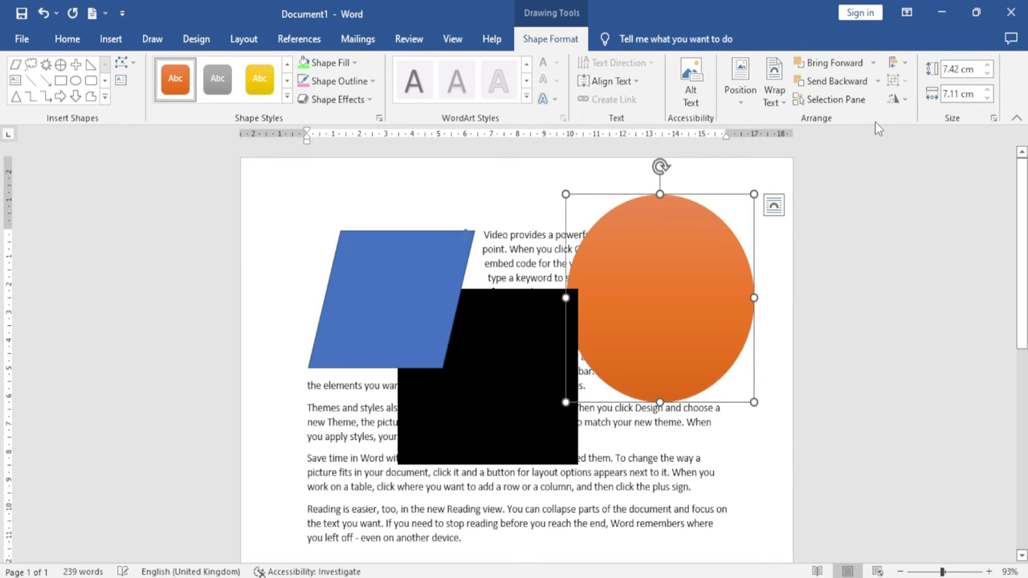
pyautogui.moveTo(712, 241)
pyautogui.mouseDown()
pyautogui.moveTo(688, 222)
pyautogui.moveTo(583, 231)
pyautogui.mouseUp()
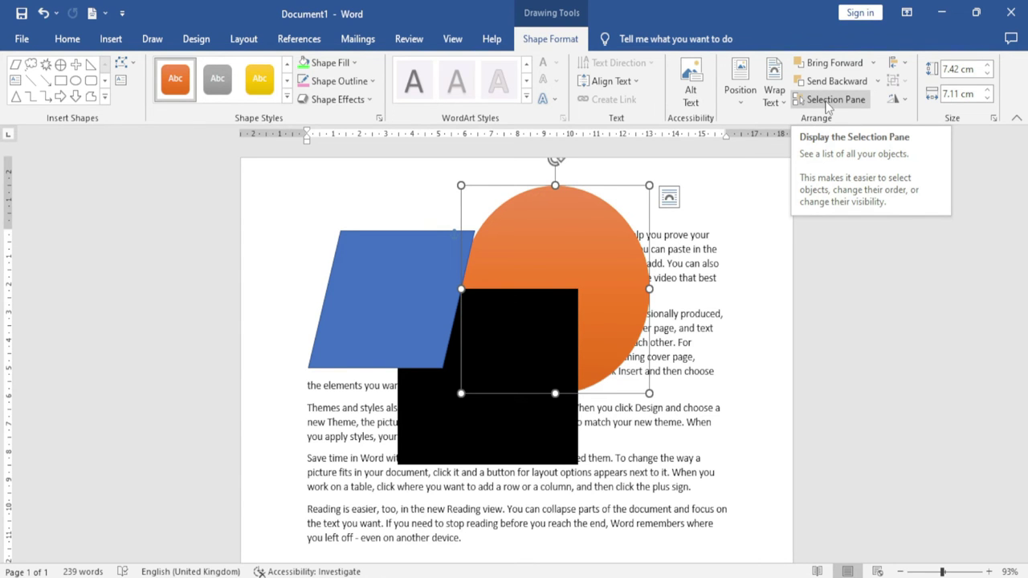
# Step: Nudge the oval right, and hide then reshow Rectangle 15, Oval 16 and Parallelogram 14 in the Selection Pane
pyautogui.click(829, 101)
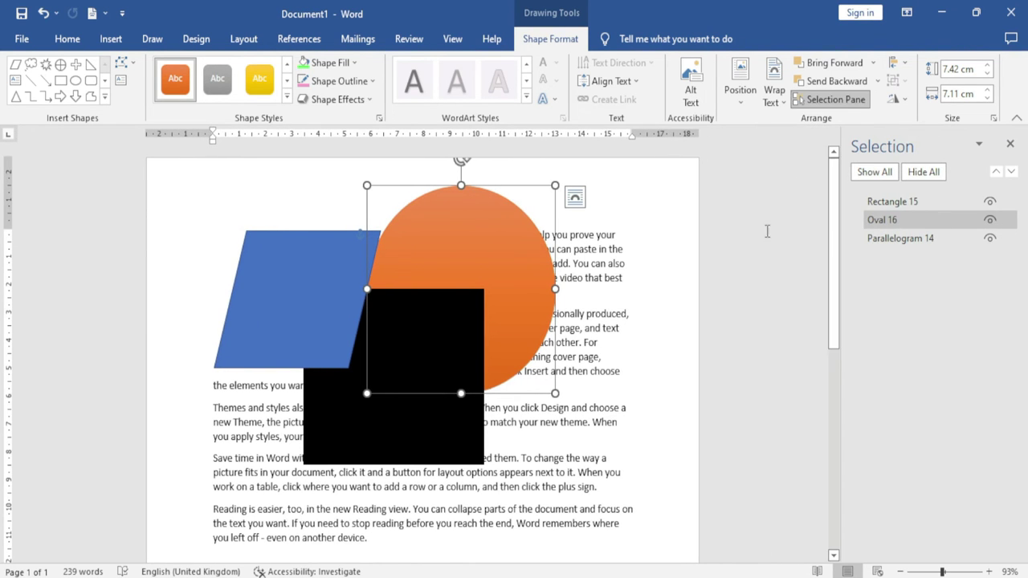
pyautogui.moveTo(429, 250); pyautogui.dragTo(478, 257)
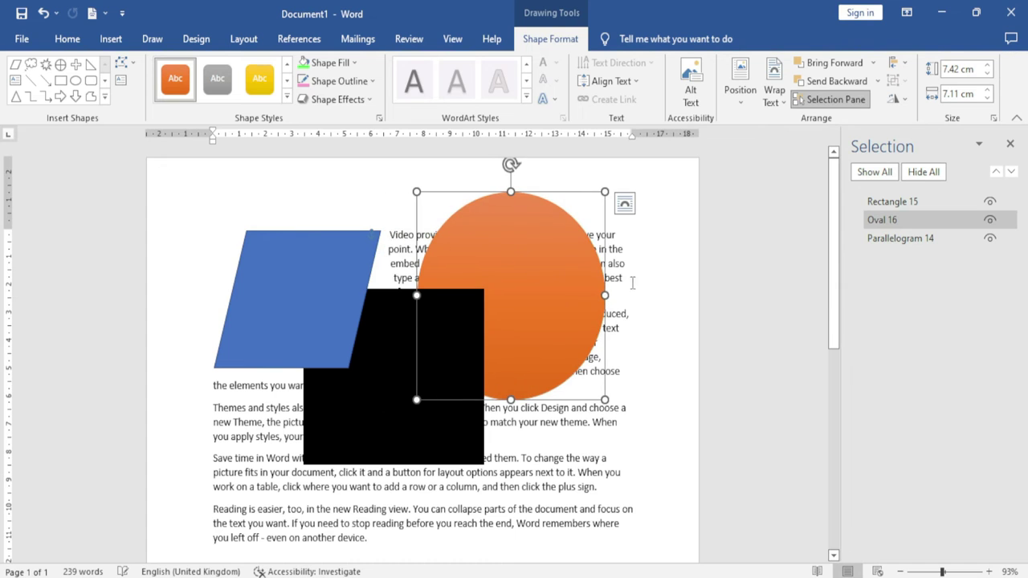
pyautogui.click(989, 202)
pyautogui.click(990, 219)
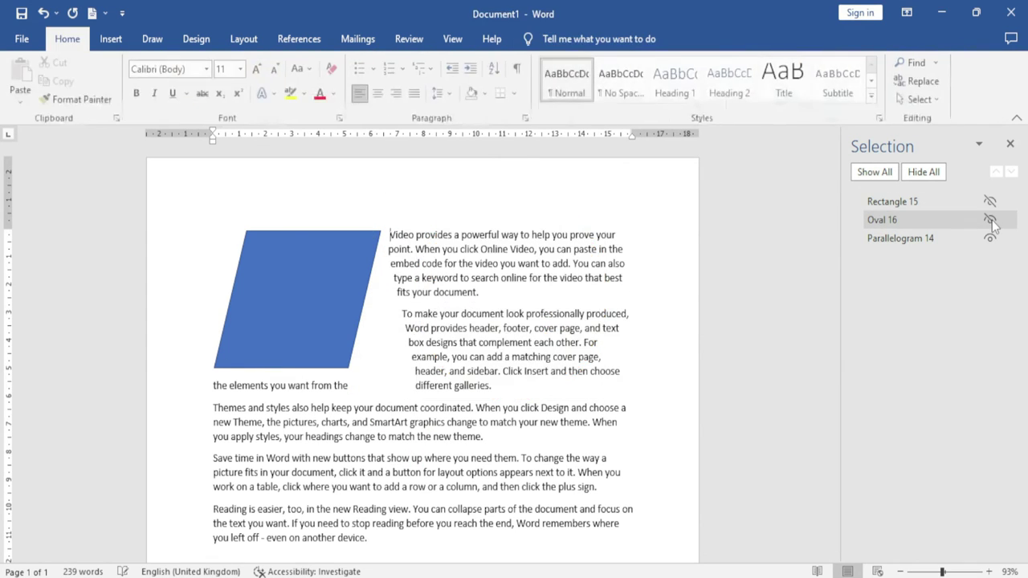
pyautogui.click(990, 239)
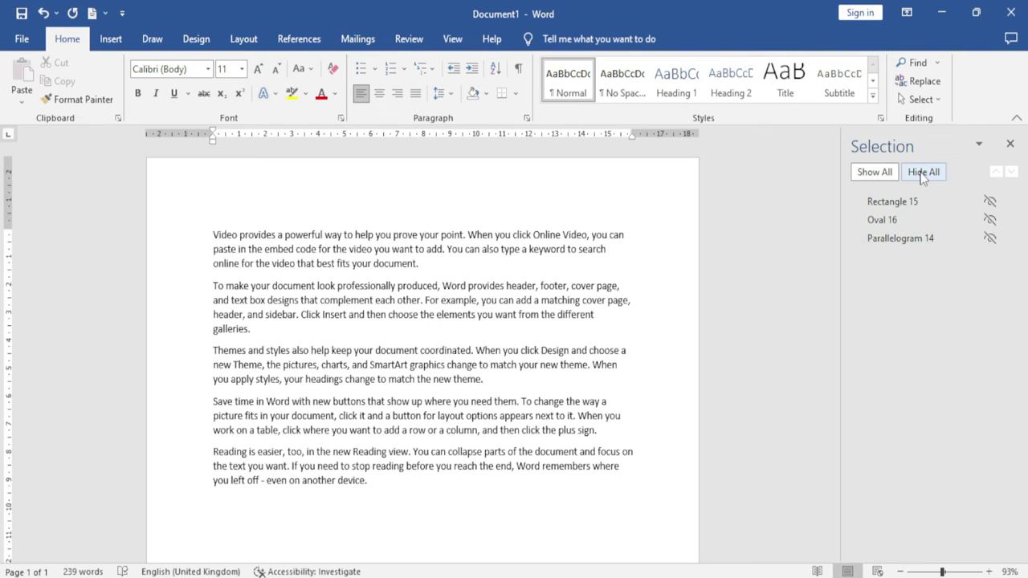
pyautogui.click(871, 175)
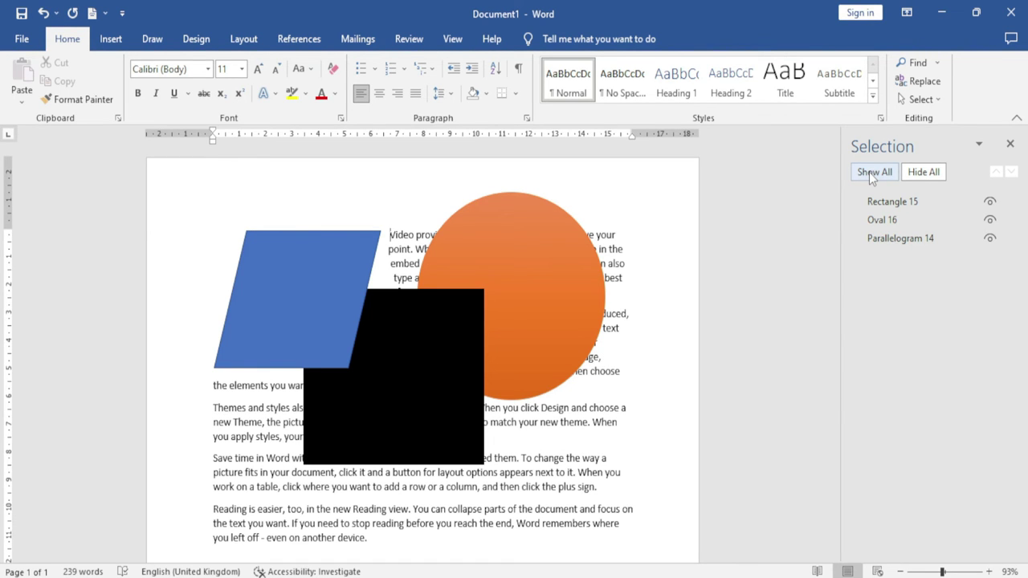
pyautogui.click(515, 248)
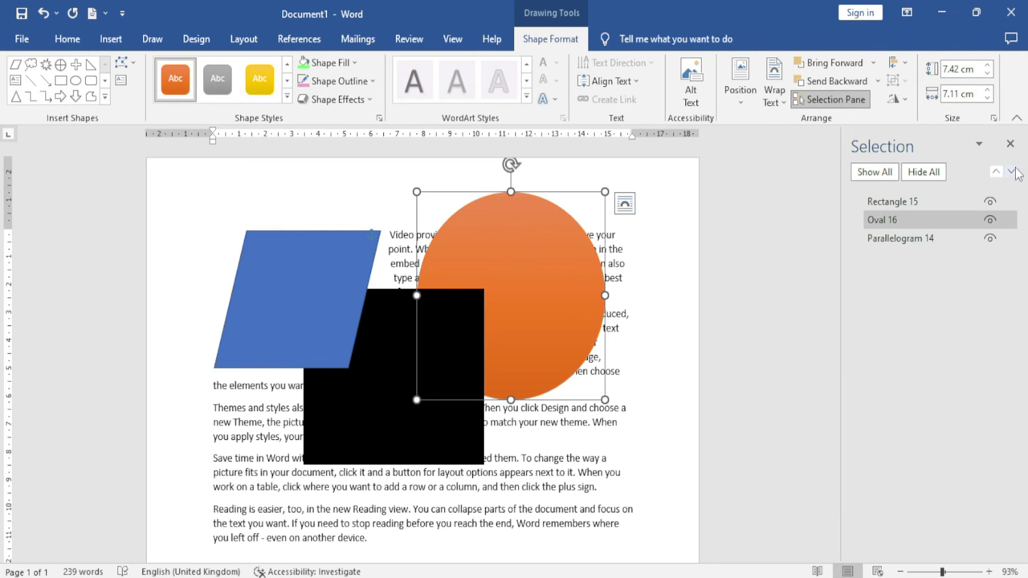
pyautogui.click(1012, 143)
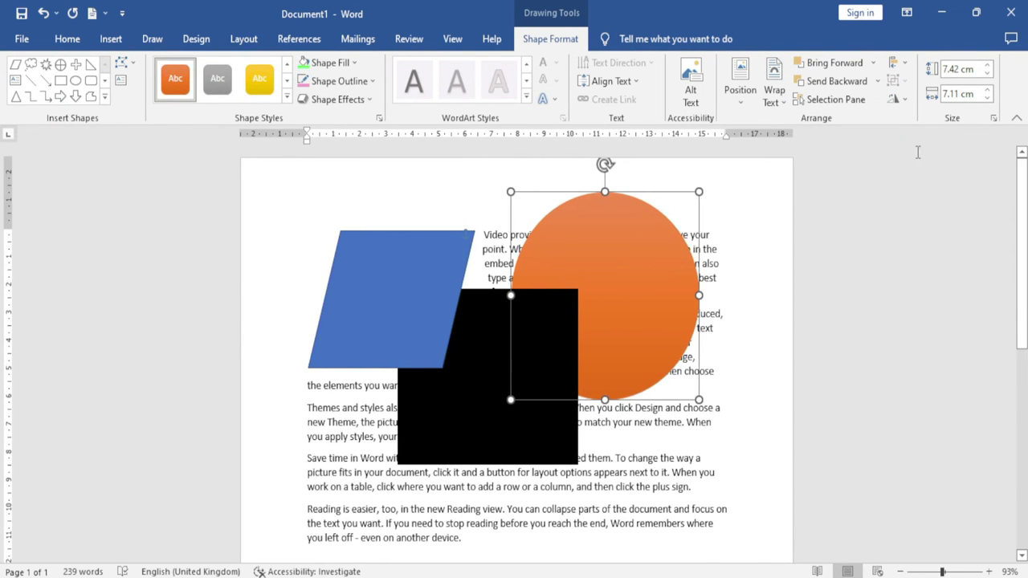
# Step: Align the orange oval left, then centre, then flush to the right margin
pyautogui.click(905, 63)
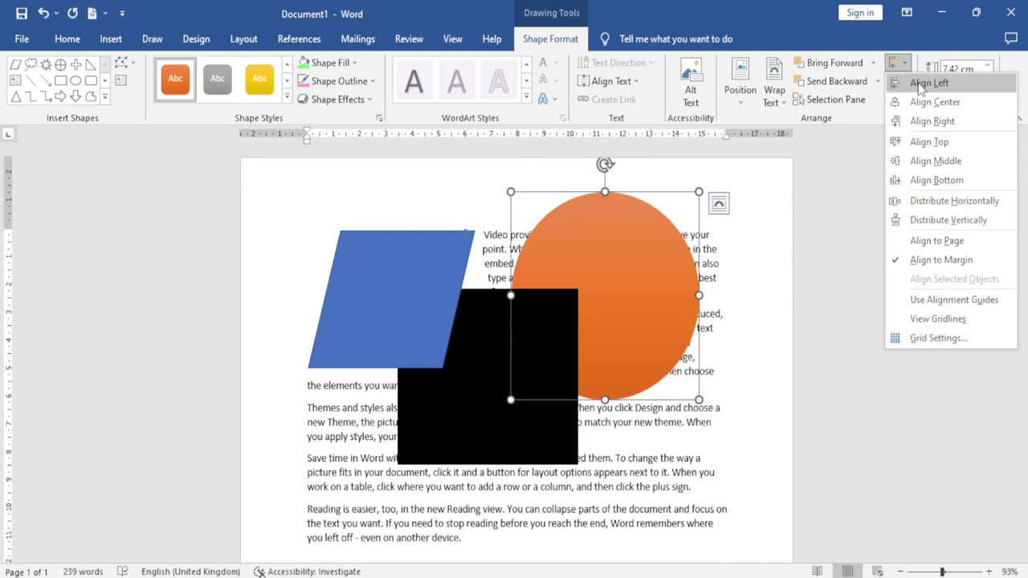
pyautogui.click(921, 83)
pyautogui.click(907, 68)
pyautogui.click(928, 103)
pyautogui.click(907, 64)
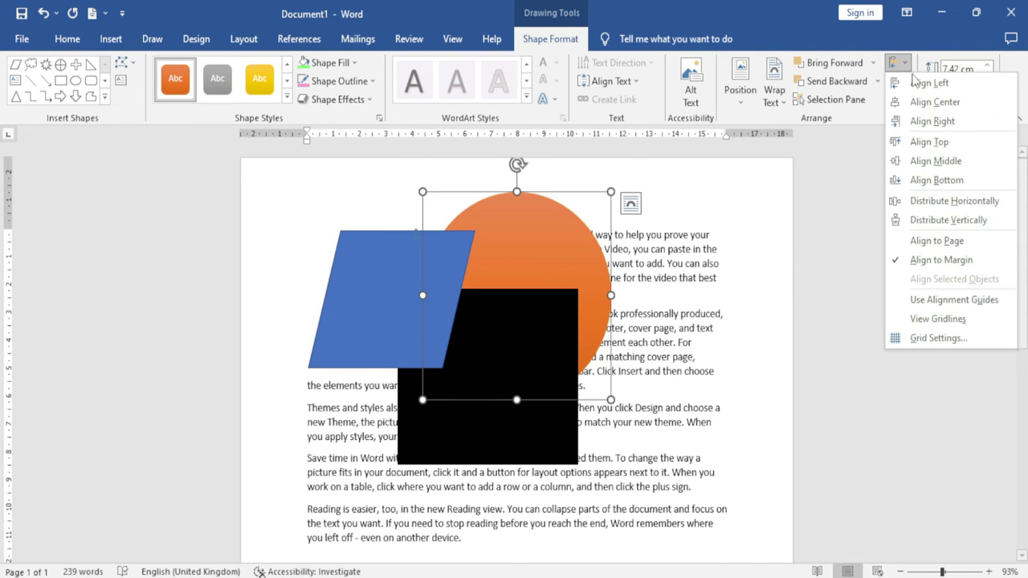
pyautogui.click(931, 122)
pyautogui.click(903, 64)
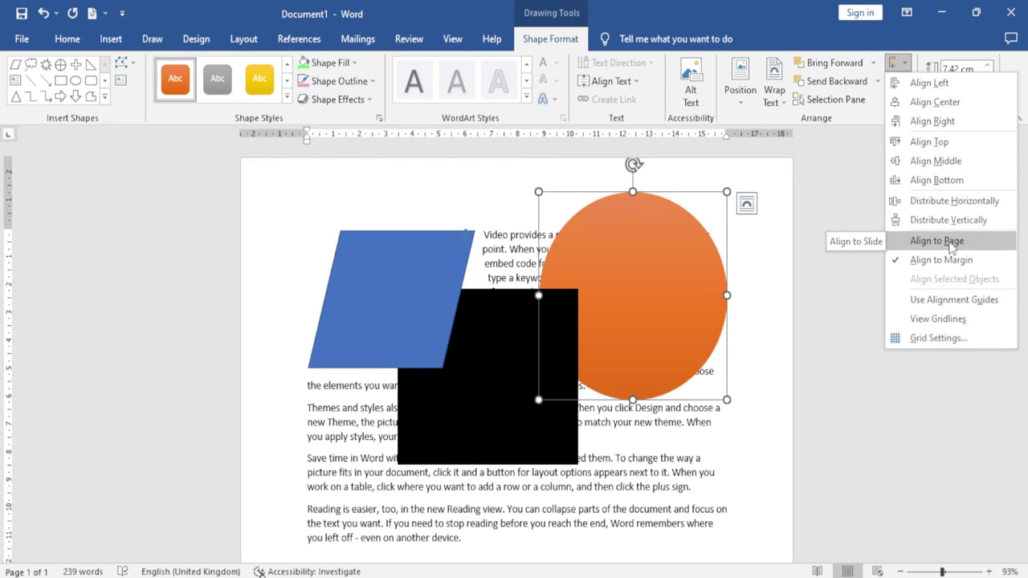
pyautogui.click(950, 242)
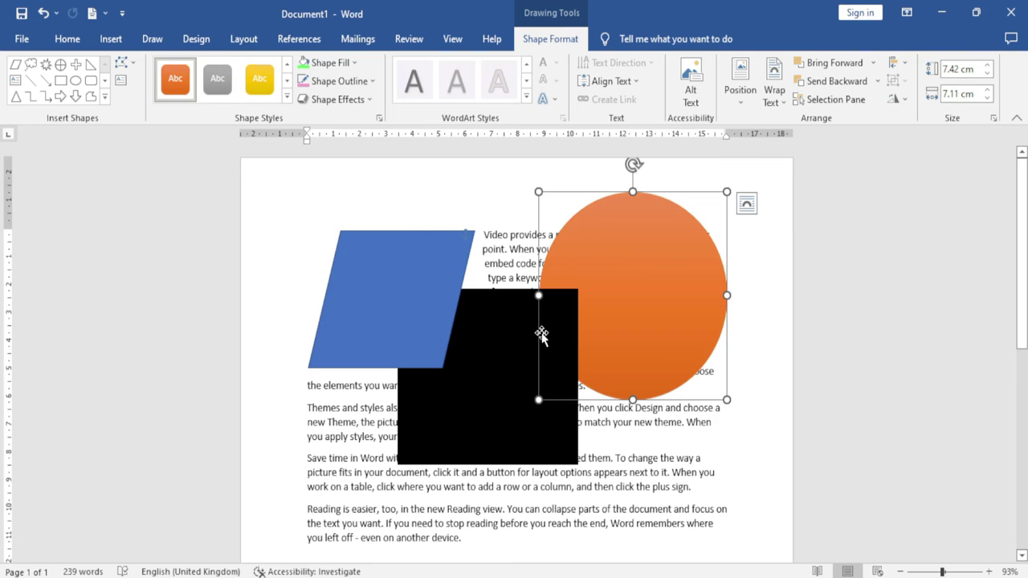
# Step: Group the orange oval with the black square and move the group right and down
pyautogui.keyDown('shift'); pyautogui.click(482, 365); pyautogui.keyUp('shift')
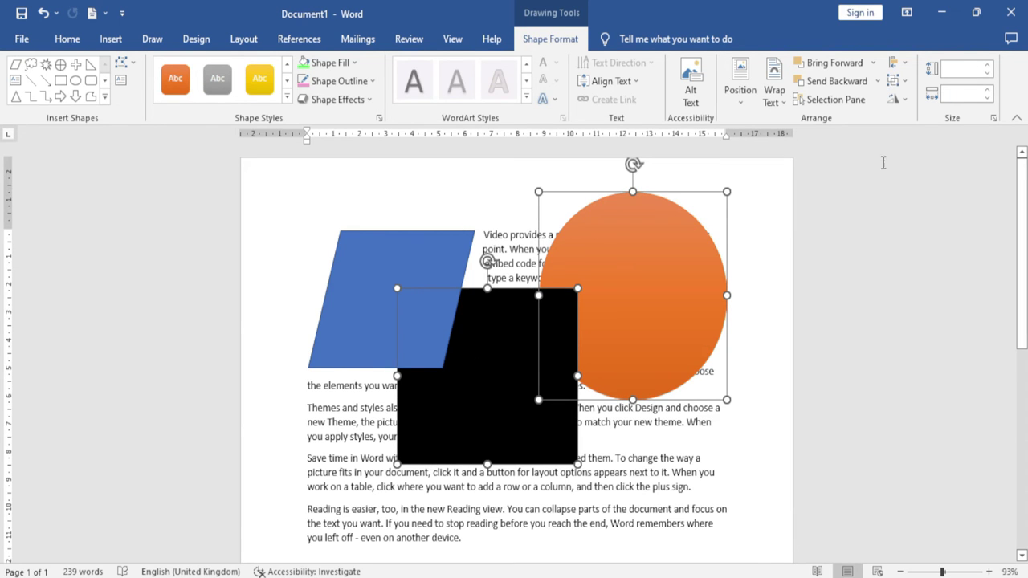
pyautogui.click(895, 80)
pyautogui.click(921, 102)
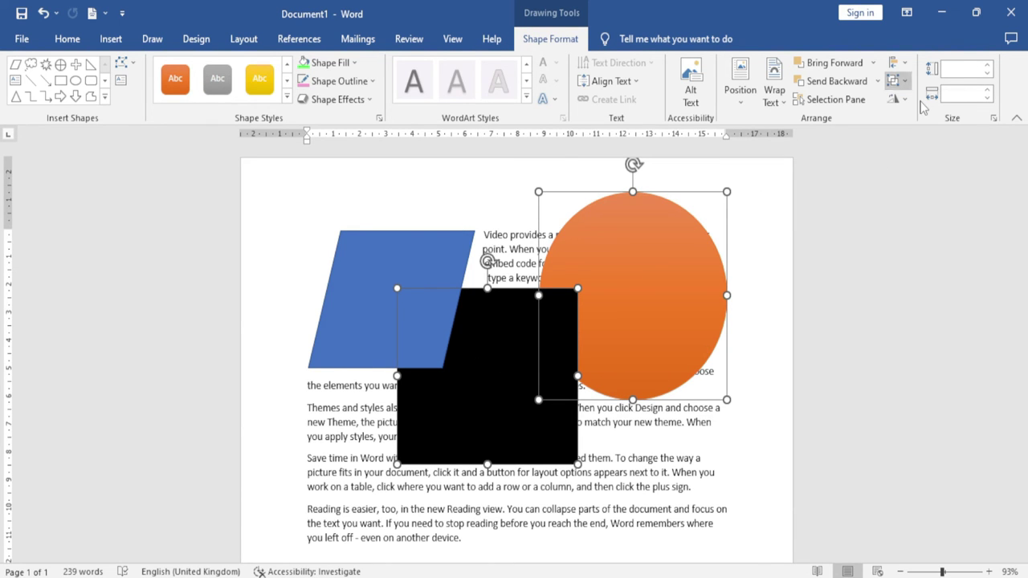
pyautogui.moveTo(612, 215); pyautogui.dragTo(637, 281)
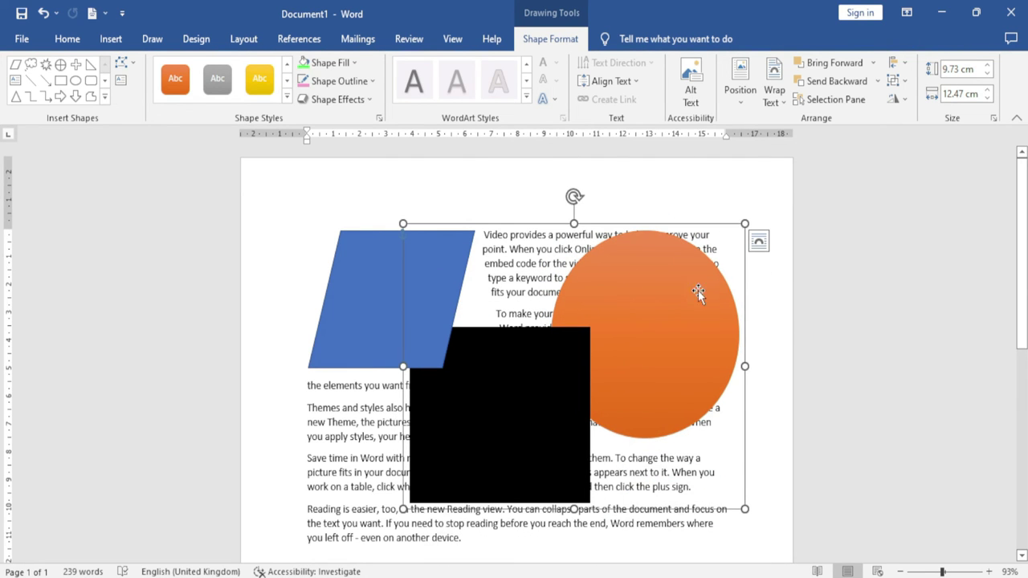
# Step: Add the blue parallelogram to the group so all three shapes form one object
pyautogui.keyDown('shift'); pyautogui.click(377, 283); pyautogui.keyUp('shift')
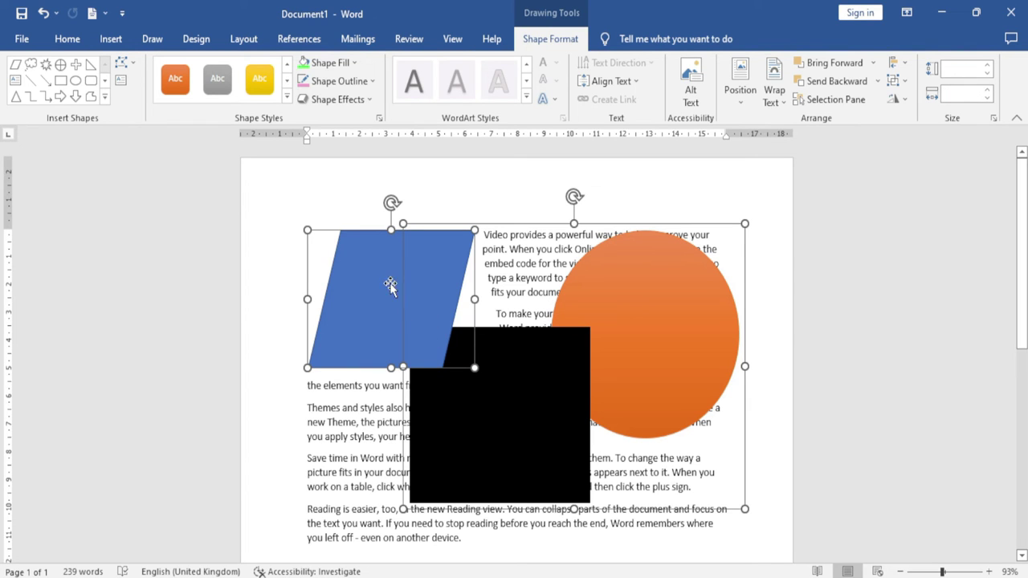
pyautogui.click(895, 63)
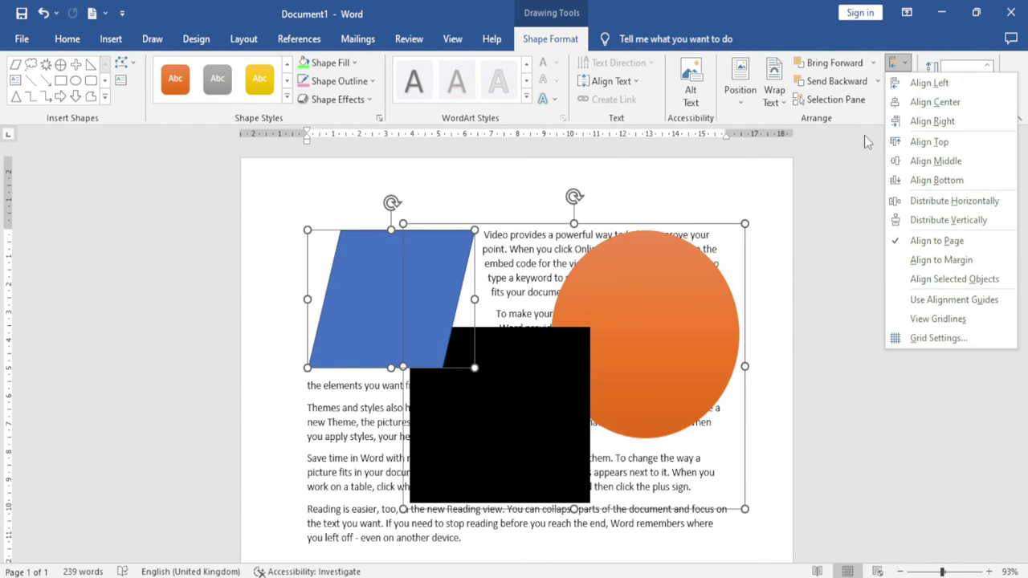
pyautogui.click(867, 141)
pyautogui.click(897, 80)
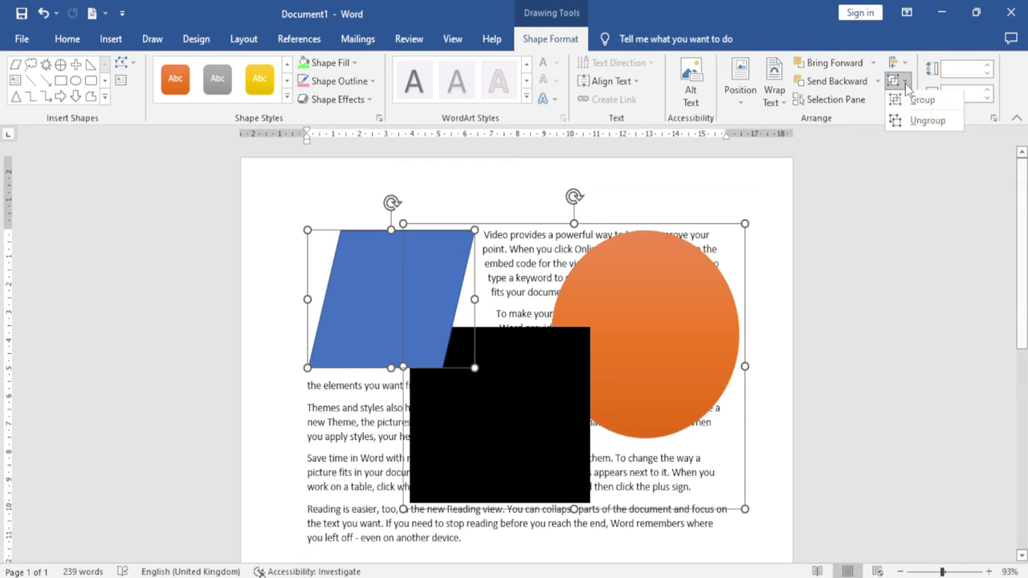
pyautogui.click(921, 104)
pyautogui.moveTo(680, 301); pyautogui.dragTo(672, 294)
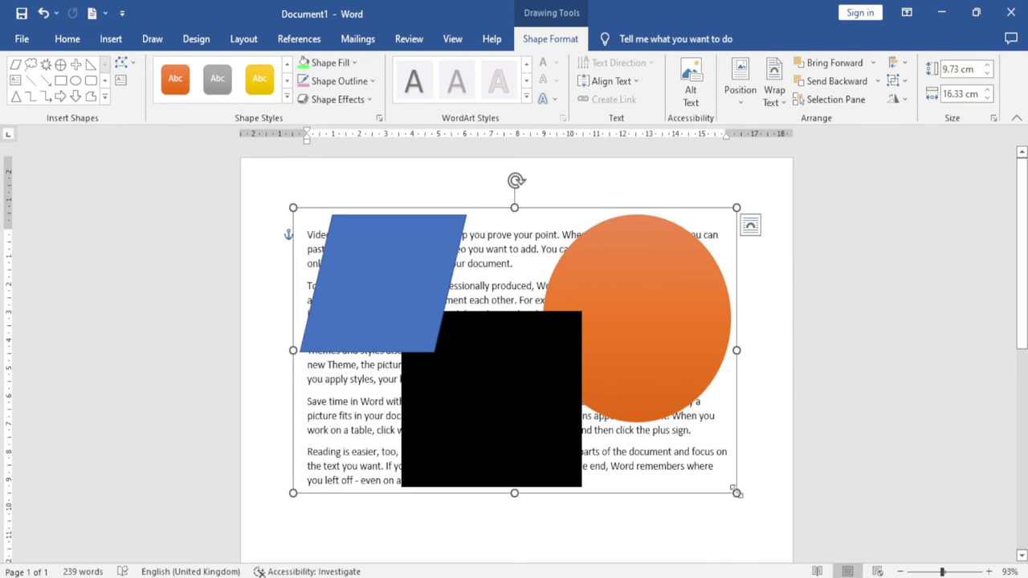
# Step: Shrink and ungroup the shapes, then spread them out with the parallelogram at top left
pyautogui.moveTo(737, 493); pyautogui.dragTo(667, 446)
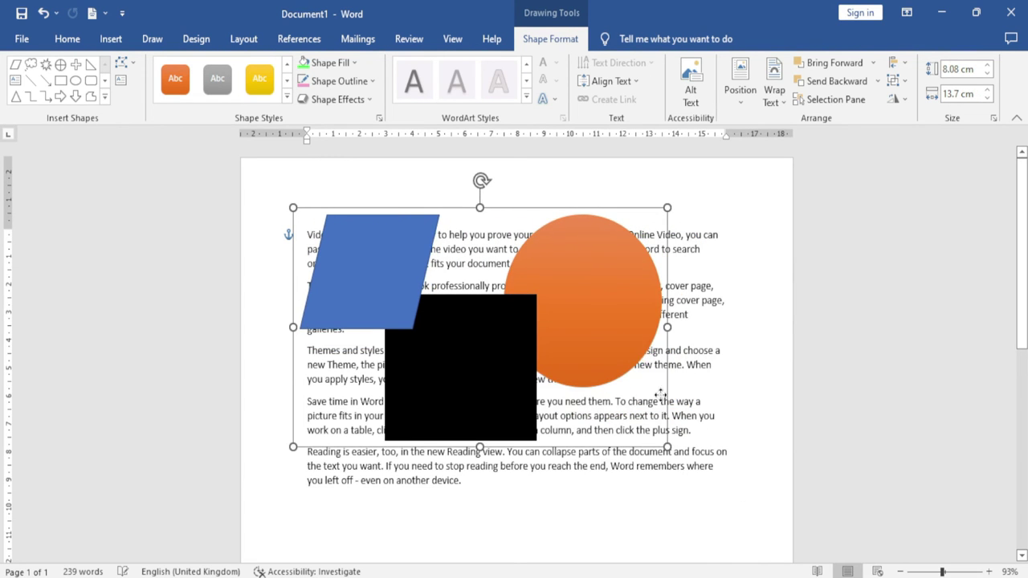
pyautogui.click(896, 81)
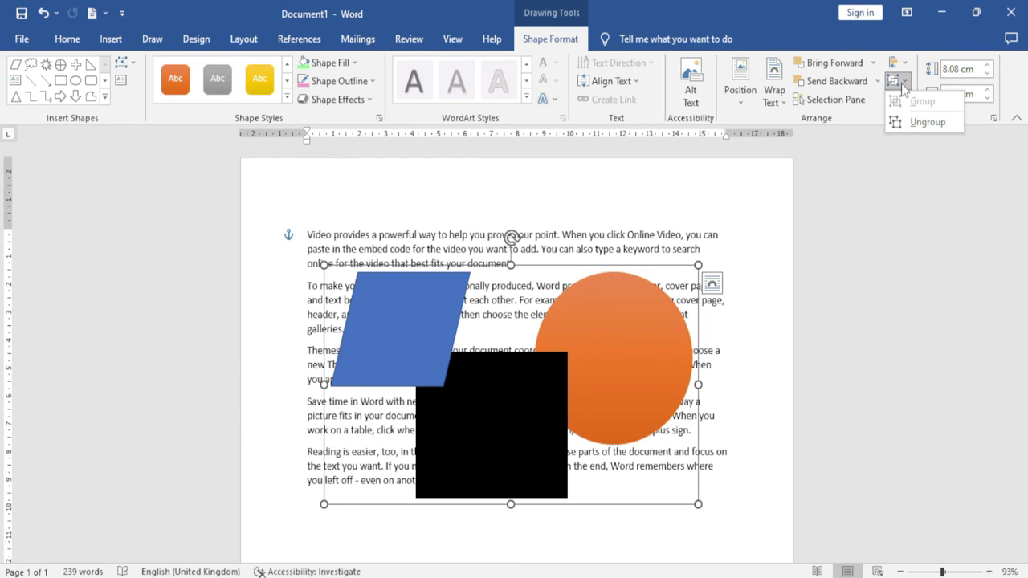
pyautogui.click(923, 122)
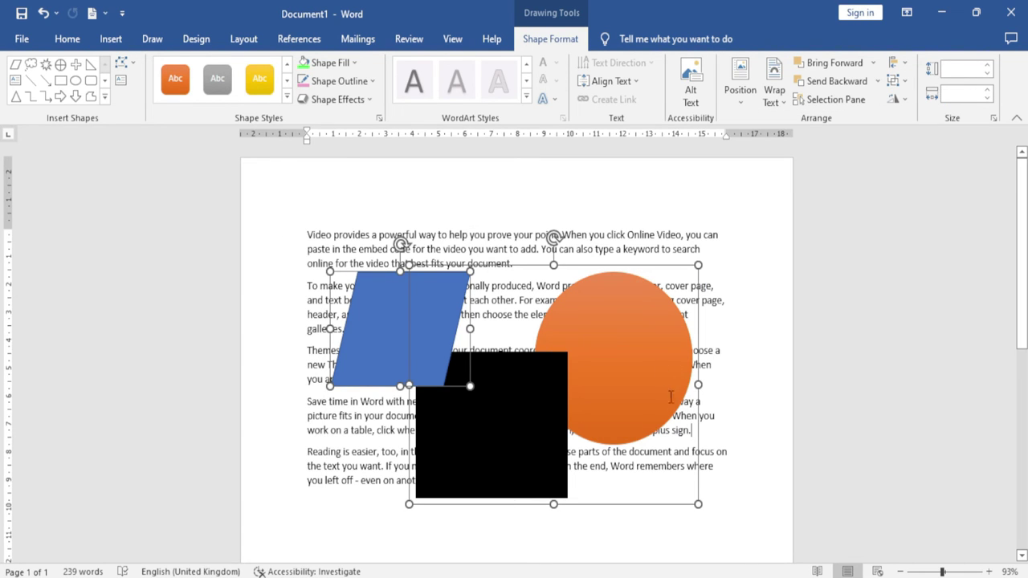
pyautogui.click(488, 409)
pyautogui.moveTo(512, 440); pyautogui.dragTo(520, 492)
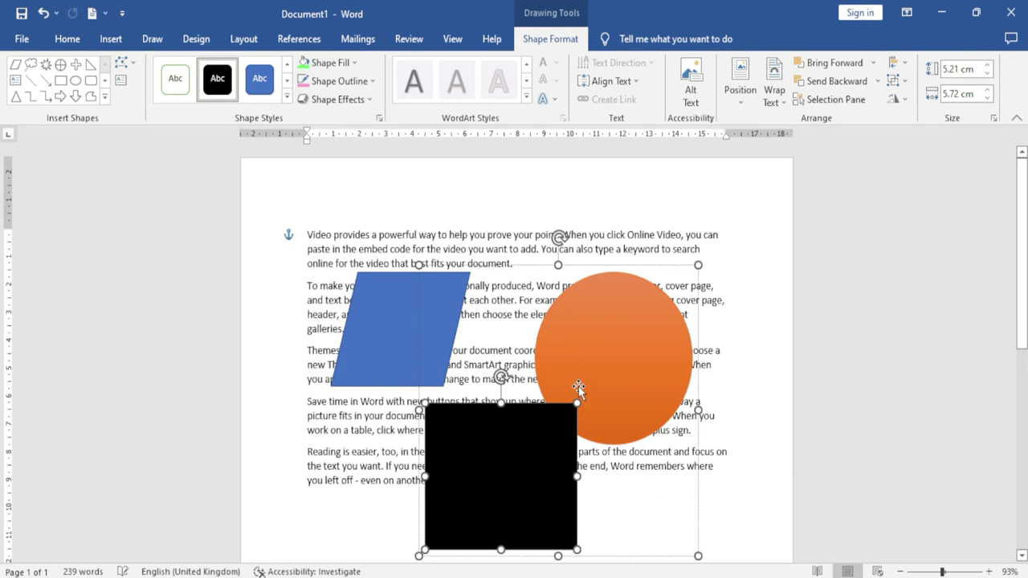
pyautogui.moveTo(615, 345); pyautogui.dragTo(637, 277)
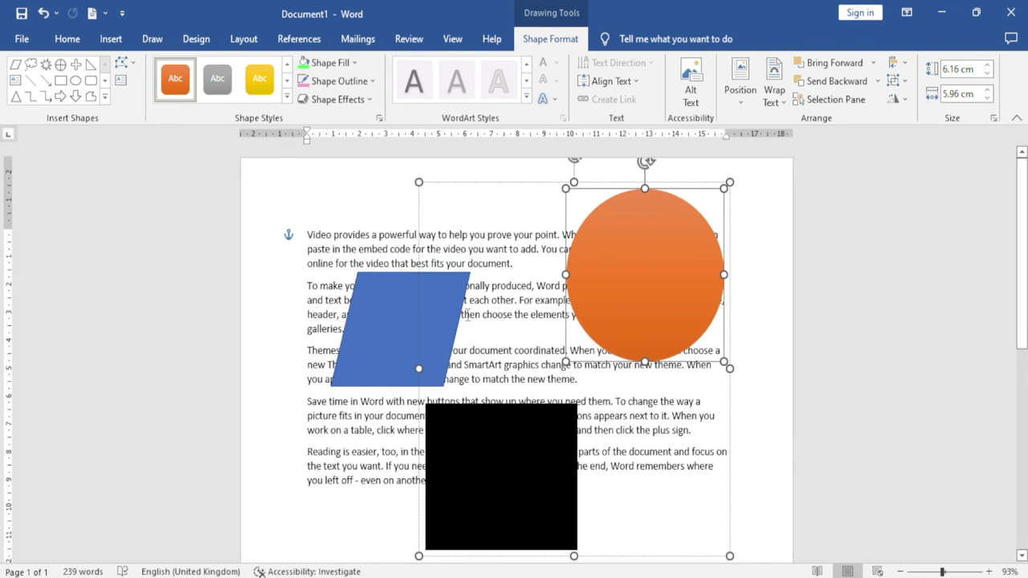
pyautogui.moveTo(393, 305); pyautogui.dragTo(332, 272)
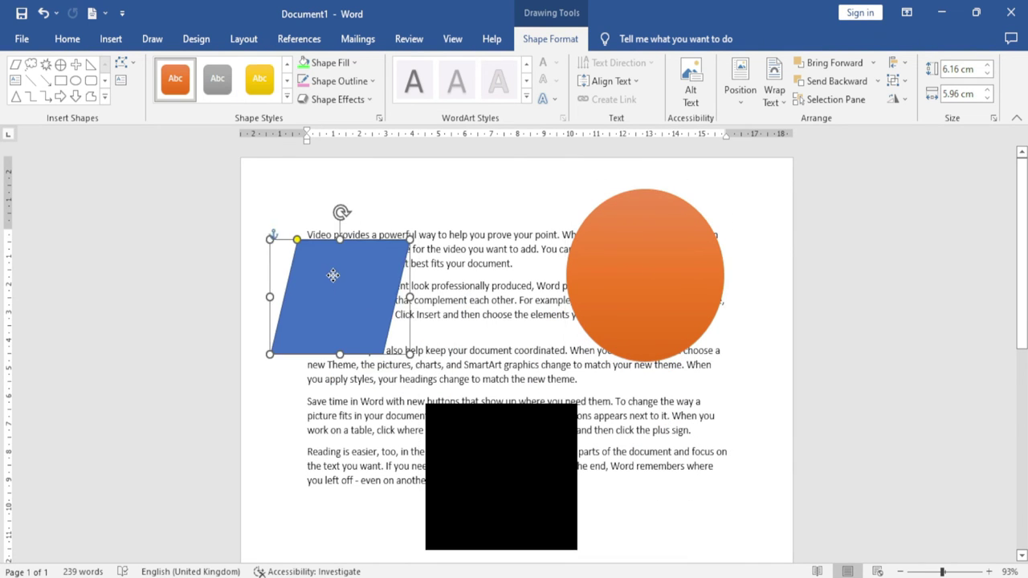
pyautogui.click(646, 303)
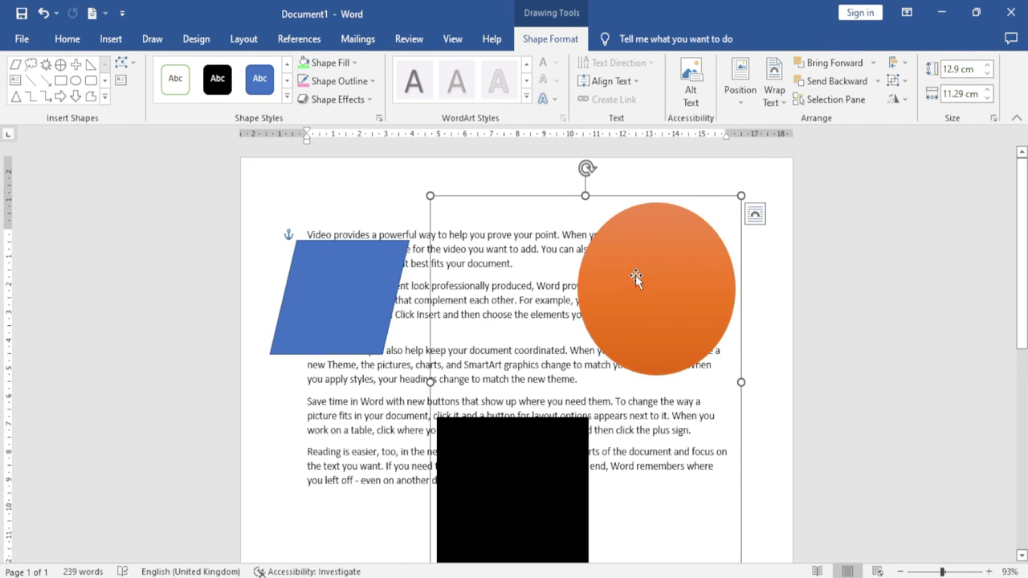
pyautogui.moveTo(635, 278); pyautogui.dragTo(614, 255)
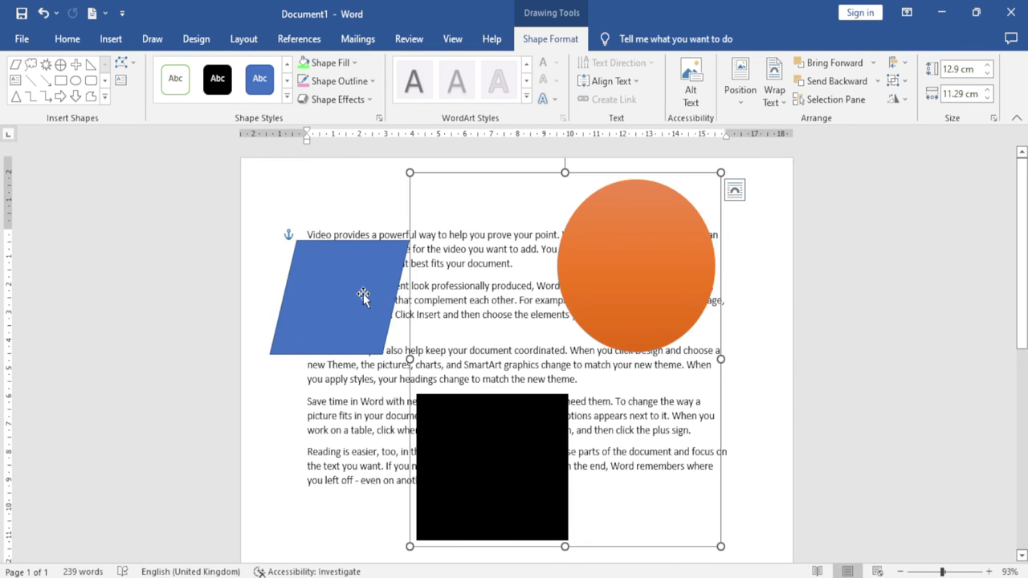
pyautogui.moveTo(362, 293); pyautogui.dragTo(353, 247)
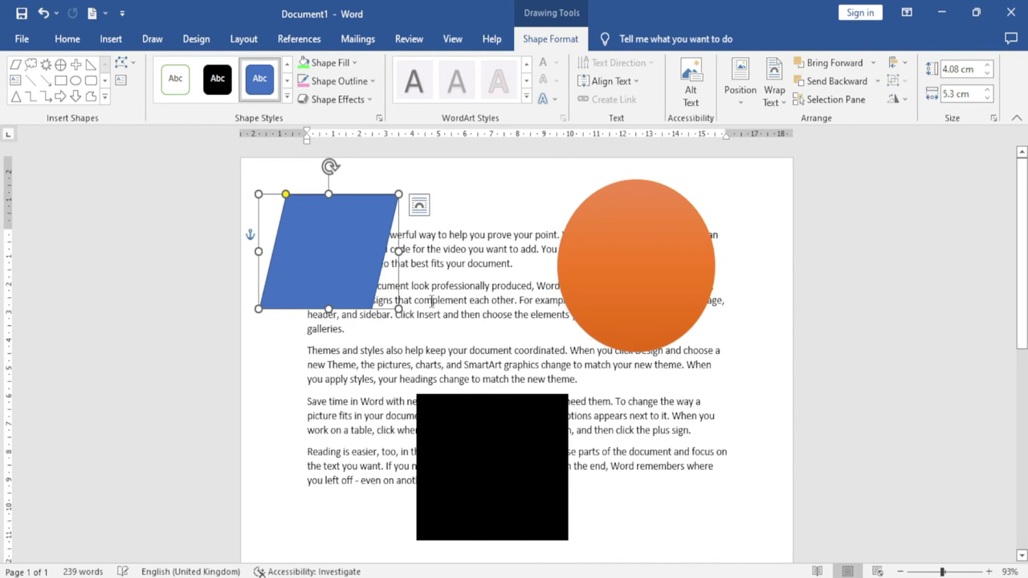
# Step: Ungroup the circle and square, set the circle beside the text and the square up-left
pyautogui.click(629, 307)
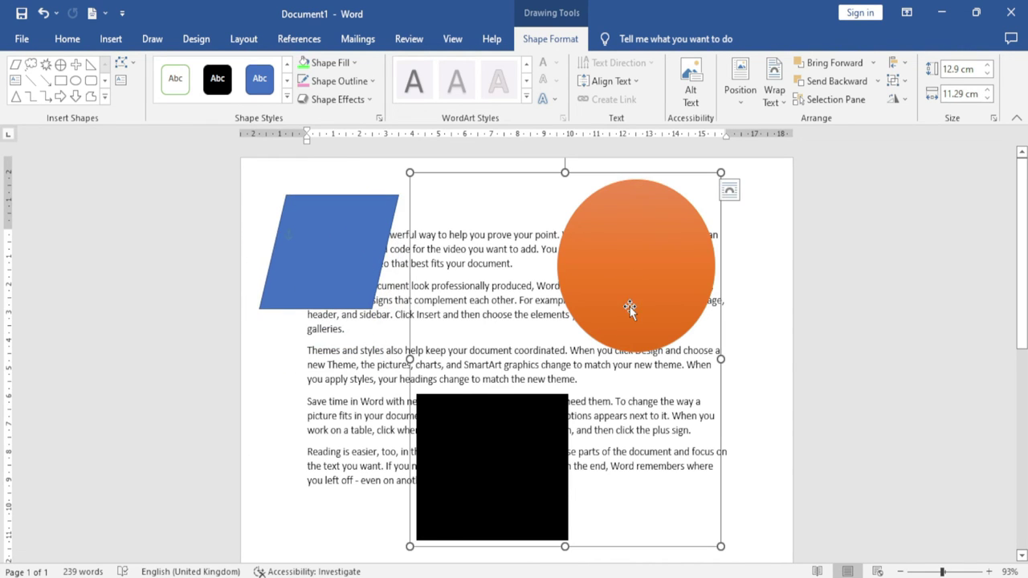
pyautogui.click(896, 81)
pyautogui.click(897, 83)
pyautogui.click(899, 85)
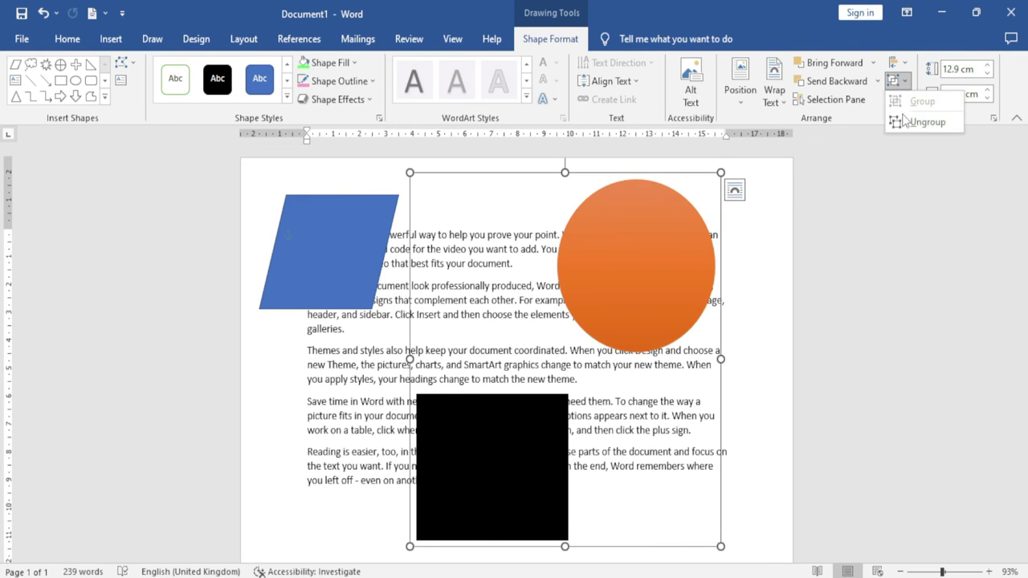
pyautogui.click(915, 123)
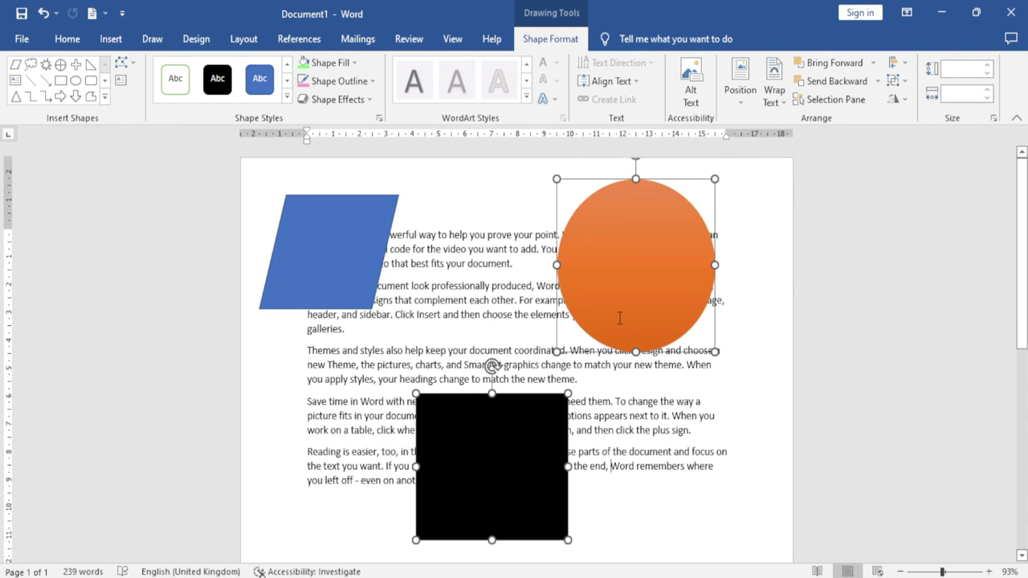
pyautogui.click(666, 431)
pyautogui.moveTo(655, 305); pyautogui.dragTo(694, 267)
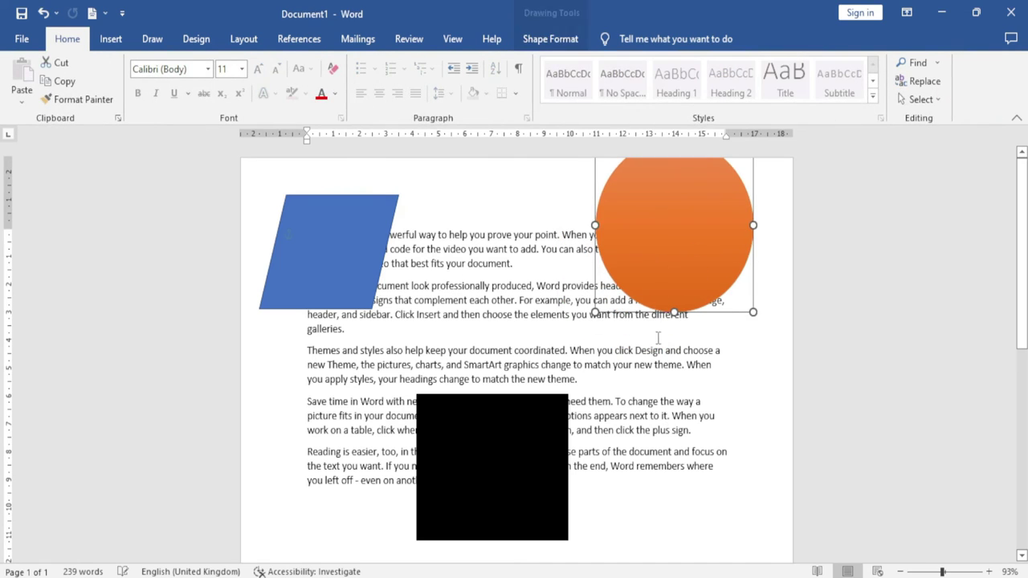
pyautogui.moveTo(509, 431); pyautogui.dragTo(474, 407)
pyautogui.moveTo(674, 241); pyautogui.dragTo(659, 331)
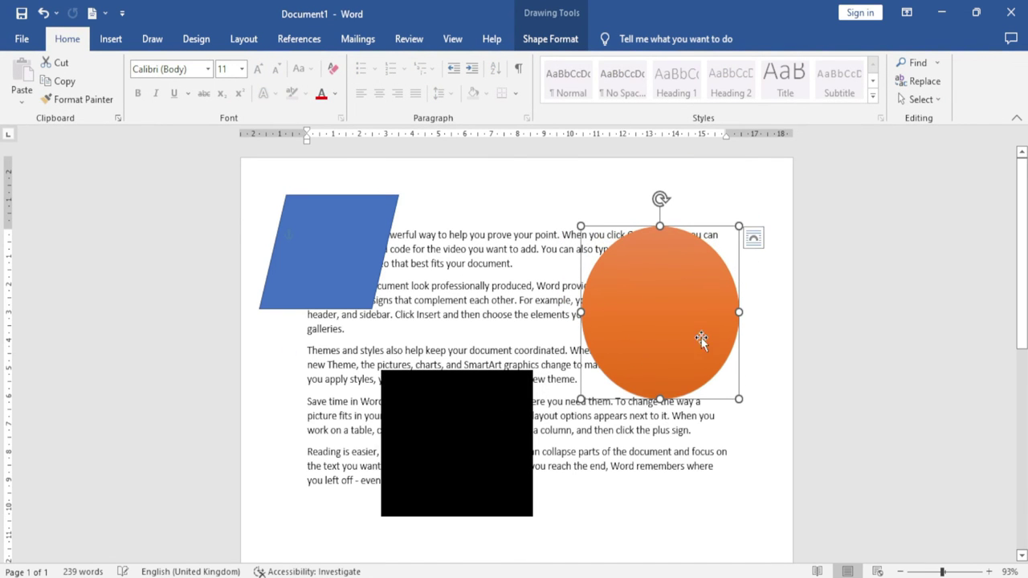
pyautogui.click(550, 39)
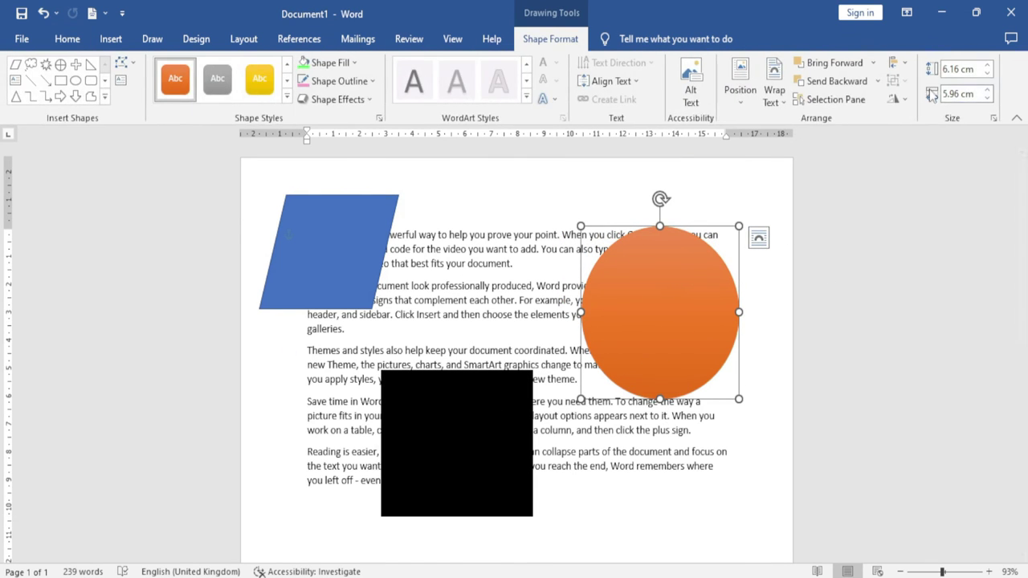
pyautogui.press('Tab')
pyautogui.click(900, 98)
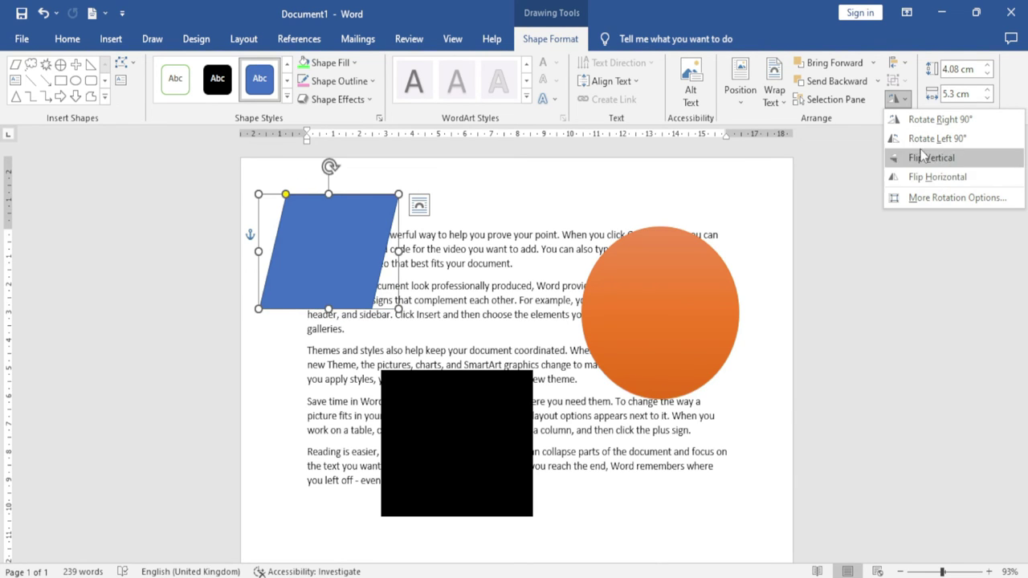
# Step: Adjust the parallelogram's height down and its width up to 6 cm with the size arrows
pyautogui.click(988, 67)
pyautogui.click(989, 67)
pyautogui.click(988, 66)
pyautogui.click(987, 74)
pyautogui.click(987, 74)
pyautogui.click(986, 74)
pyautogui.click(986, 74)
pyautogui.click(987, 74)
pyautogui.click(988, 90)
pyautogui.click(987, 90)
pyautogui.click(988, 90)
pyautogui.click(987, 90)
pyautogui.click(987, 90)
pyautogui.click(987, 89)
pyautogui.click(987, 90)
# Step: Set the parallelogram to 5 cm by 5 cm and drag it right over the text
pyautogui.click(971, 74)
pyautogui.write('5')
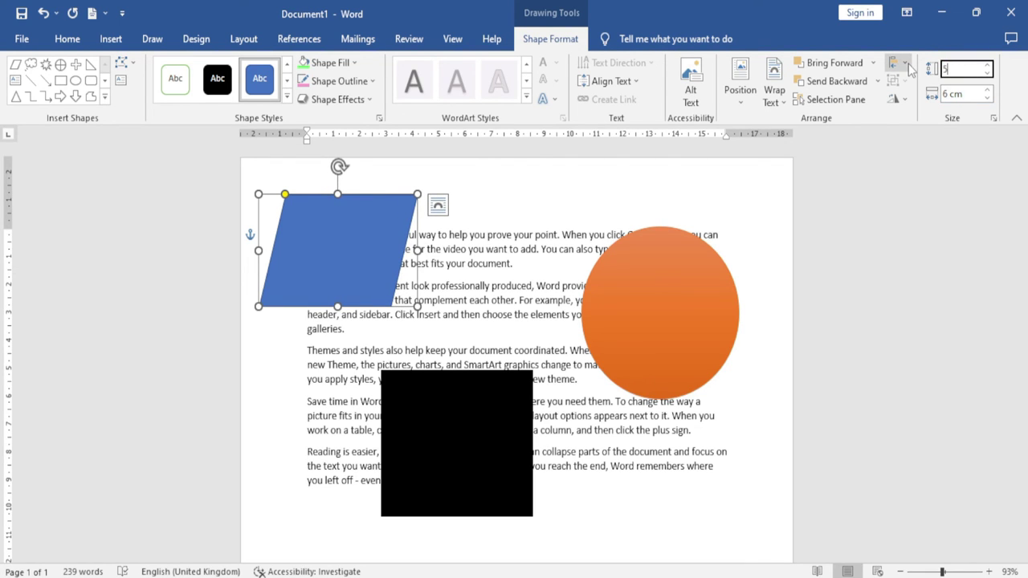
pyautogui.press('Tab')
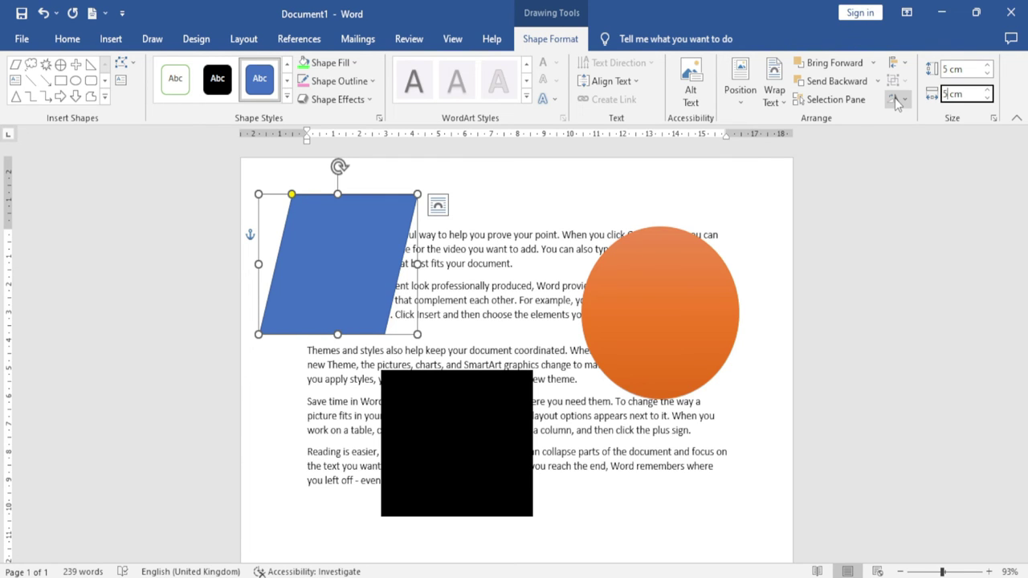
pyautogui.press('Return')
pyautogui.moveTo(340, 249); pyautogui.dragTo(436, 253)
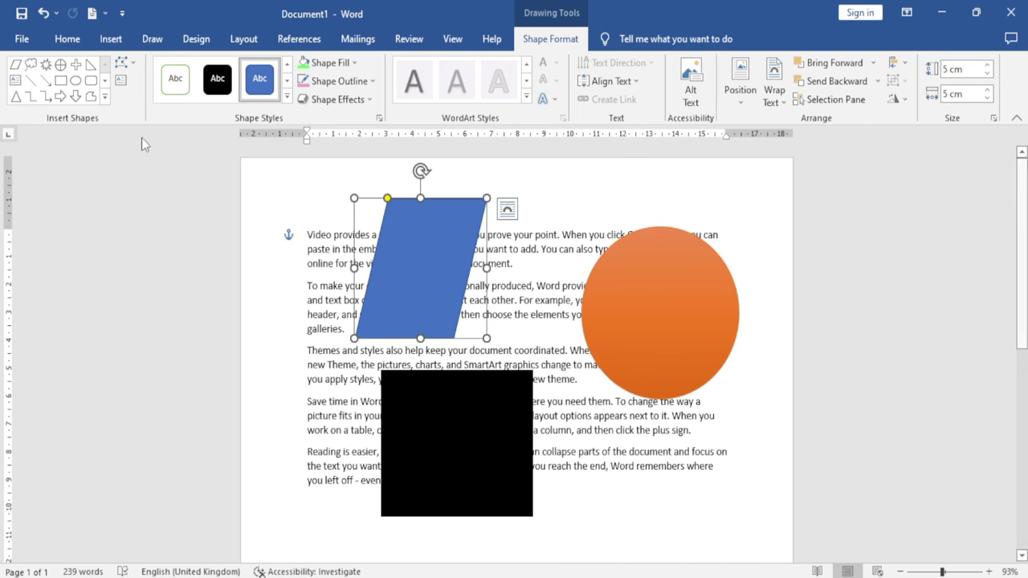
# Step: Change the blue parallelogram into a Teardrop shape and move it left over the text
pyautogui.click(127, 63)
pyautogui.moveTo(167, 83)
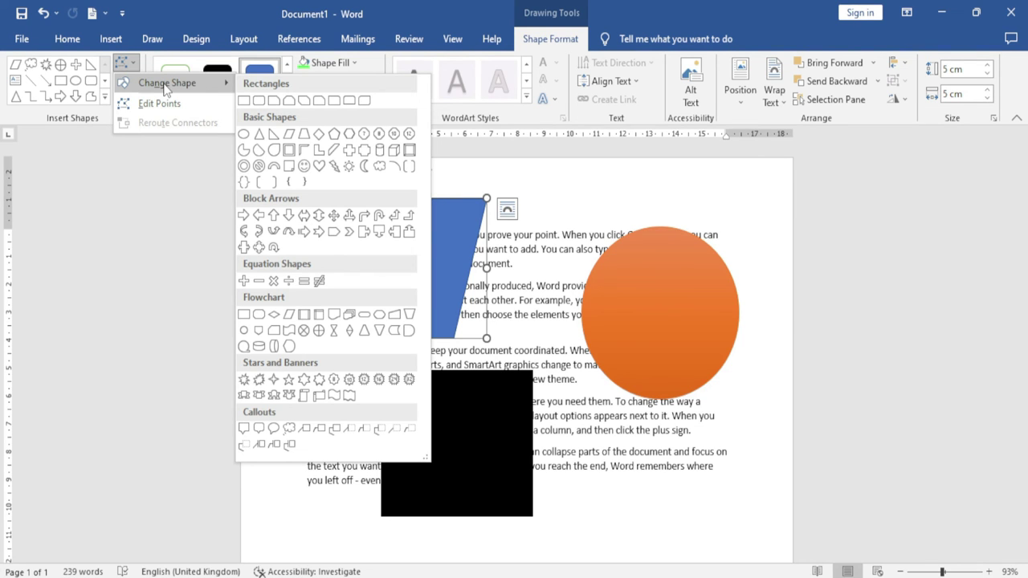
pyautogui.click(516, 223)
pyautogui.moveTo(406, 254); pyautogui.dragTo(436, 252)
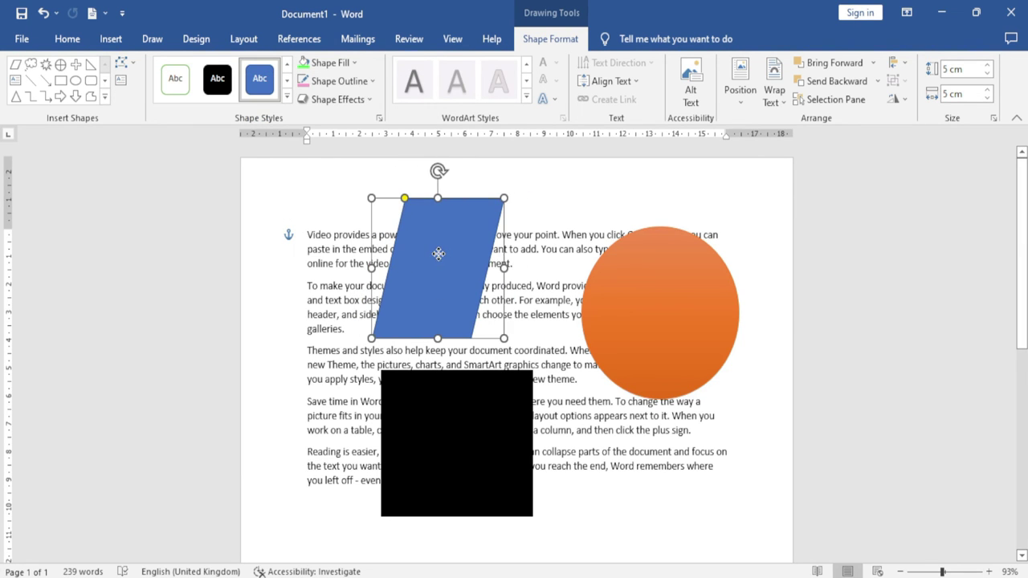
pyautogui.click(124, 63)
pyautogui.moveTo(167, 83)
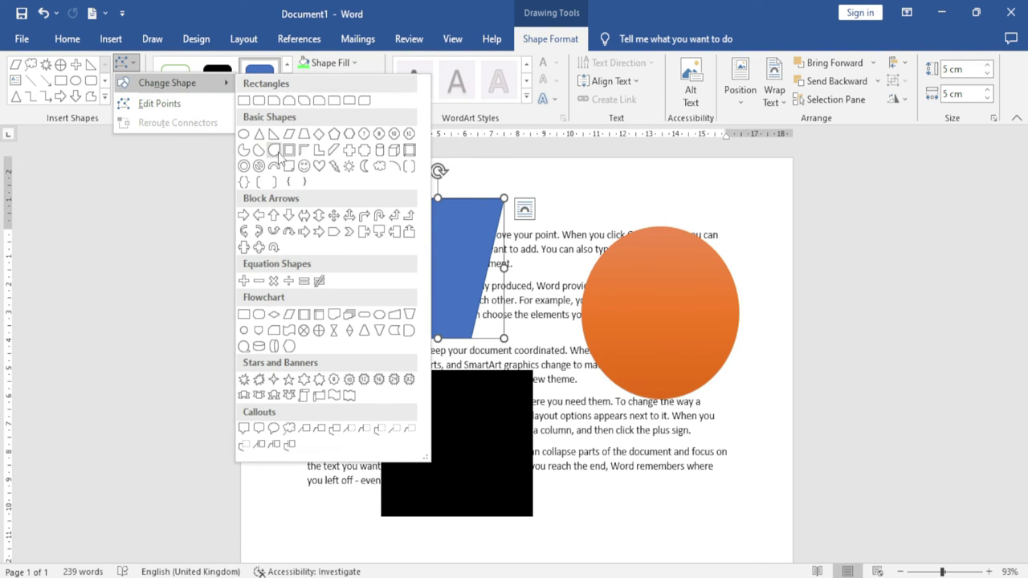
pyautogui.click(274, 150)
pyautogui.moveTo(455, 275)
pyautogui.mouseDown()
pyautogui.moveTo(345, 294)
pyautogui.moveTo(389, 284)
pyautogui.mouseUp()
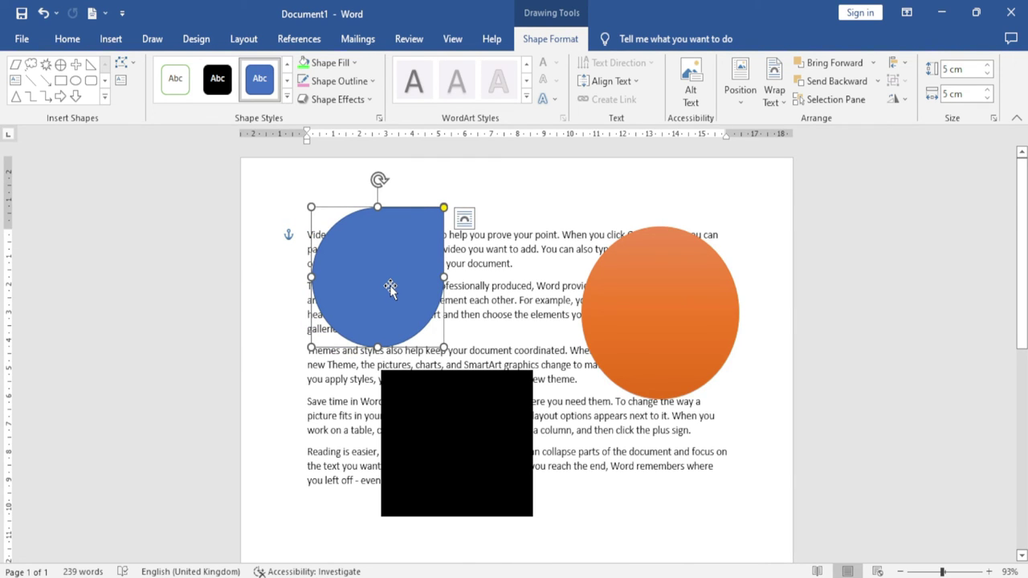
pyautogui.click(134, 65)
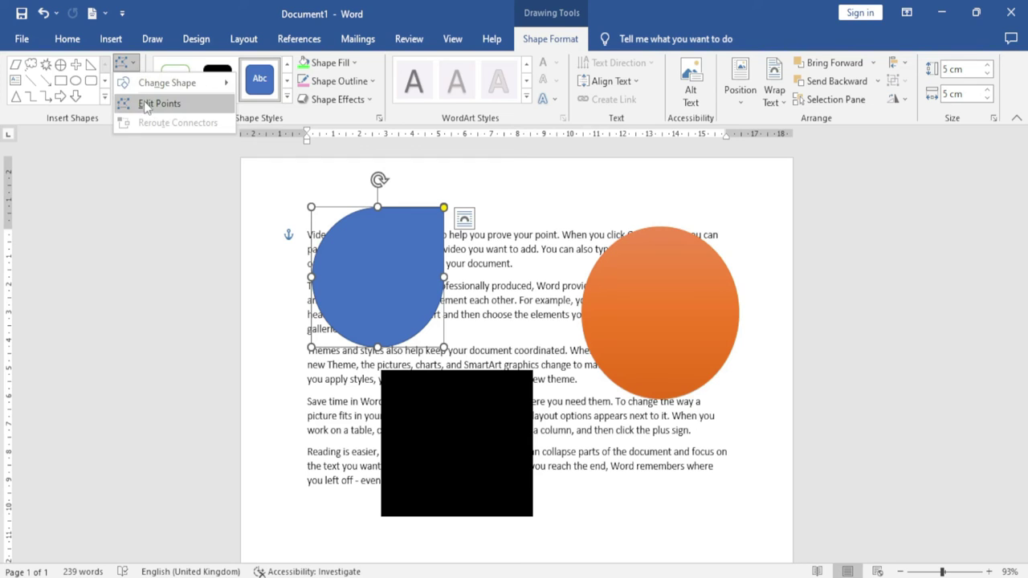
# Step: With Edit Points, drag the teardrop's vertices and curve handles into an irregular blob
pyautogui.click(158, 104)
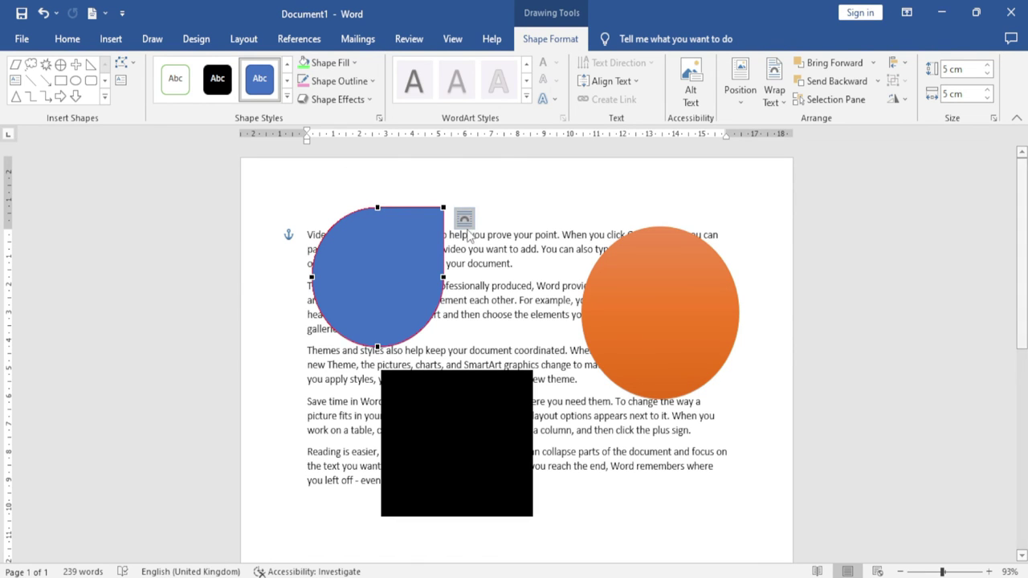
pyautogui.moveTo(442, 278); pyautogui.dragTo(475, 269)
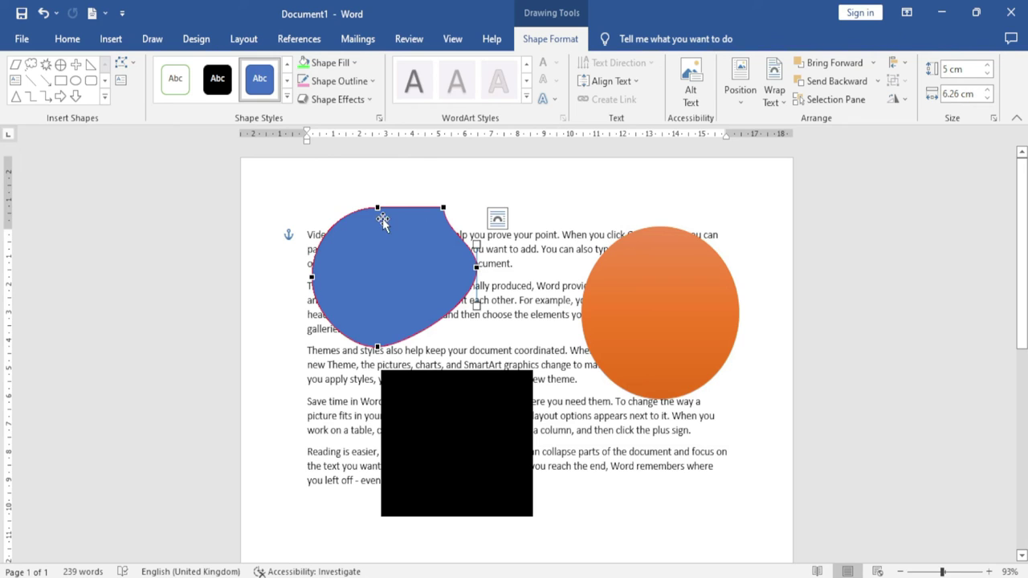
pyautogui.moveTo(378, 209)
pyautogui.mouseDown()
pyautogui.moveTo(392, 243)
pyautogui.moveTo(351, 207)
pyautogui.mouseUp()
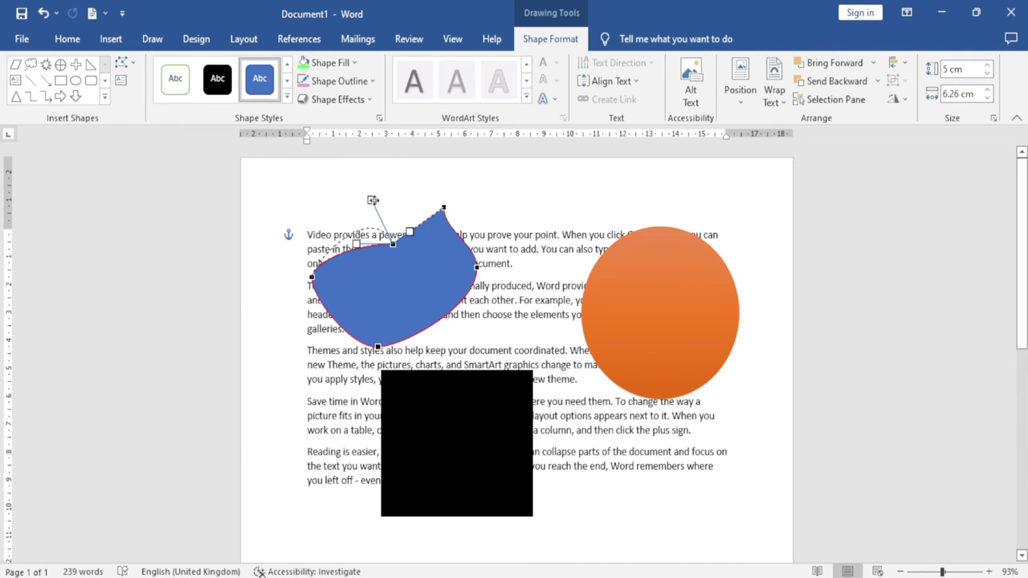
pyautogui.click(443, 209)
pyautogui.moveTo(433, 218); pyautogui.dragTo(392, 180)
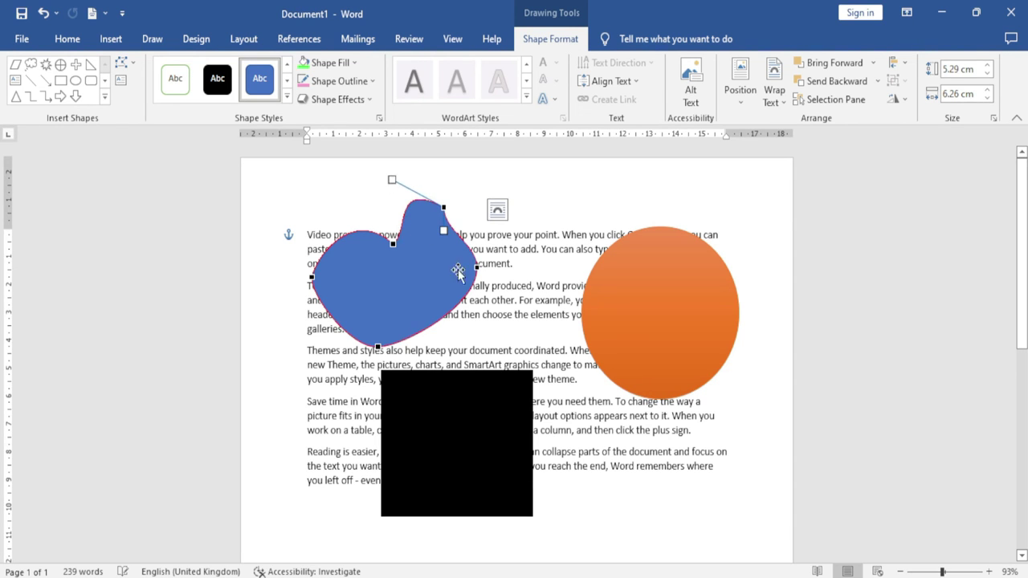
pyautogui.moveTo(477, 266); pyautogui.dragTo(455, 239)
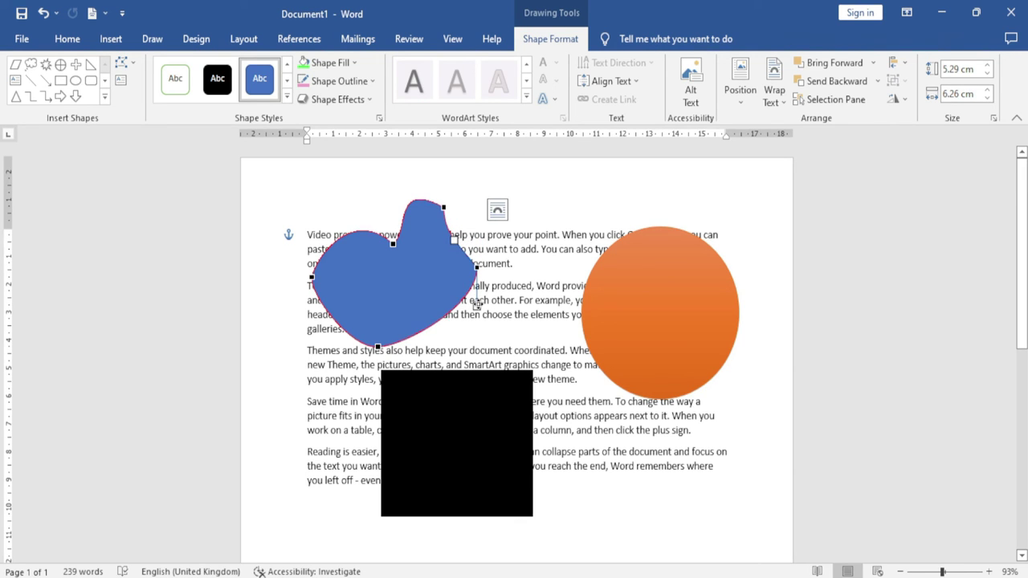
pyautogui.moveTo(476, 304); pyautogui.dragTo(374, 300)
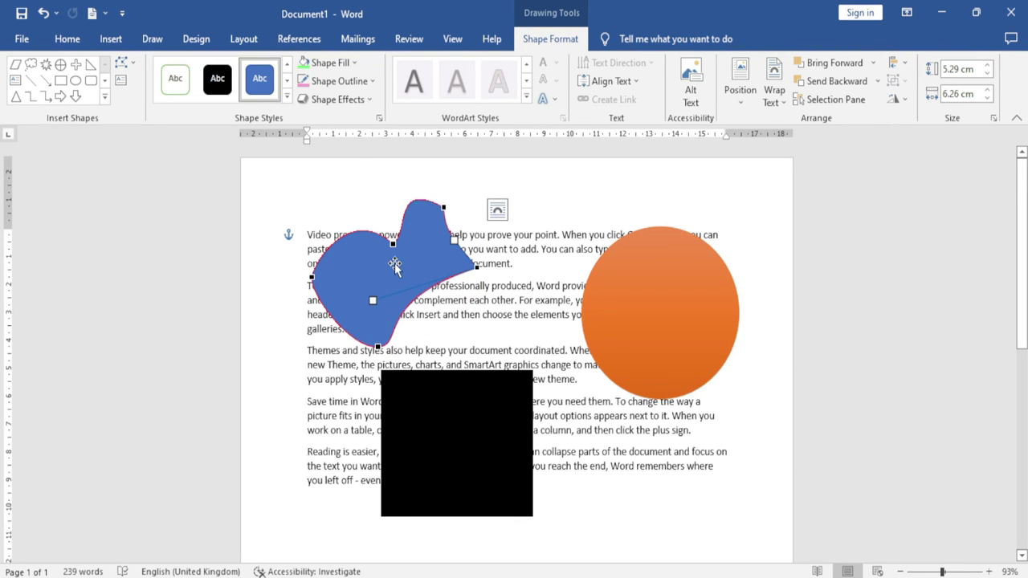
pyautogui.moveTo(395, 245); pyautogui.dragTo(380, 269)
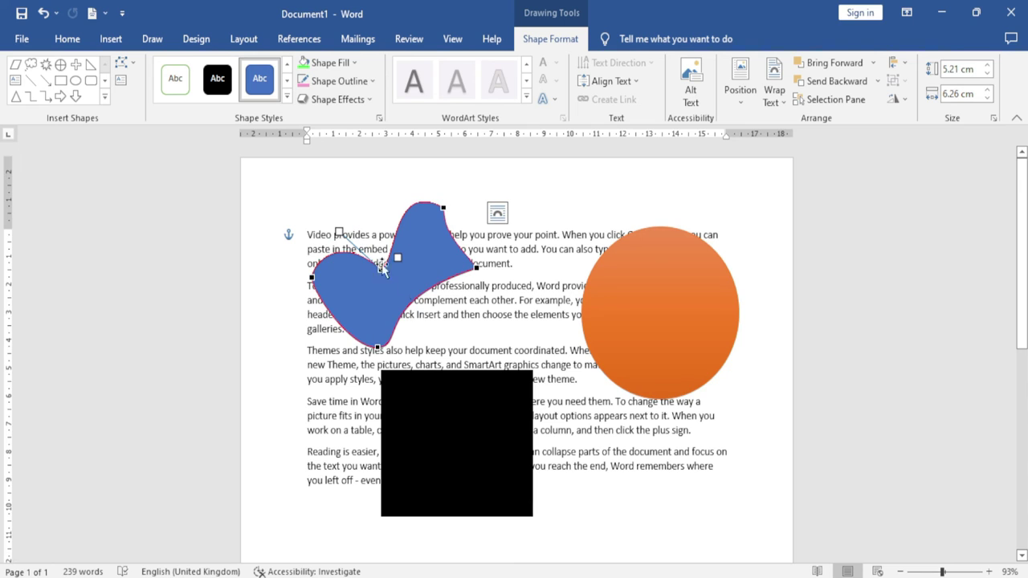
pyautogui.click(125, 63)
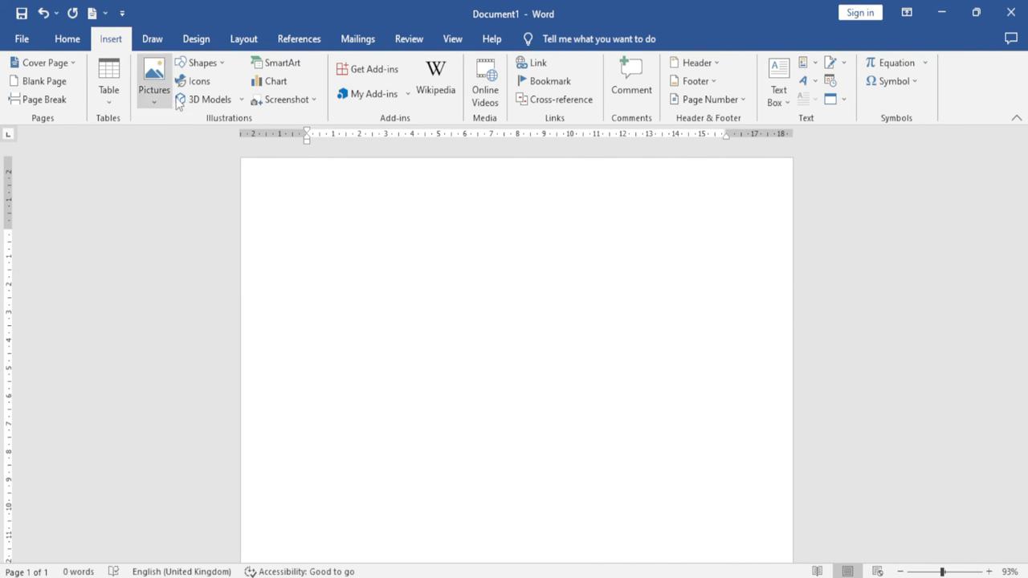
# Step: Insert a new drawing canvas and draw a 3.54 × 3.85 cm blue square inside it
pyautogui.click(217, 64)
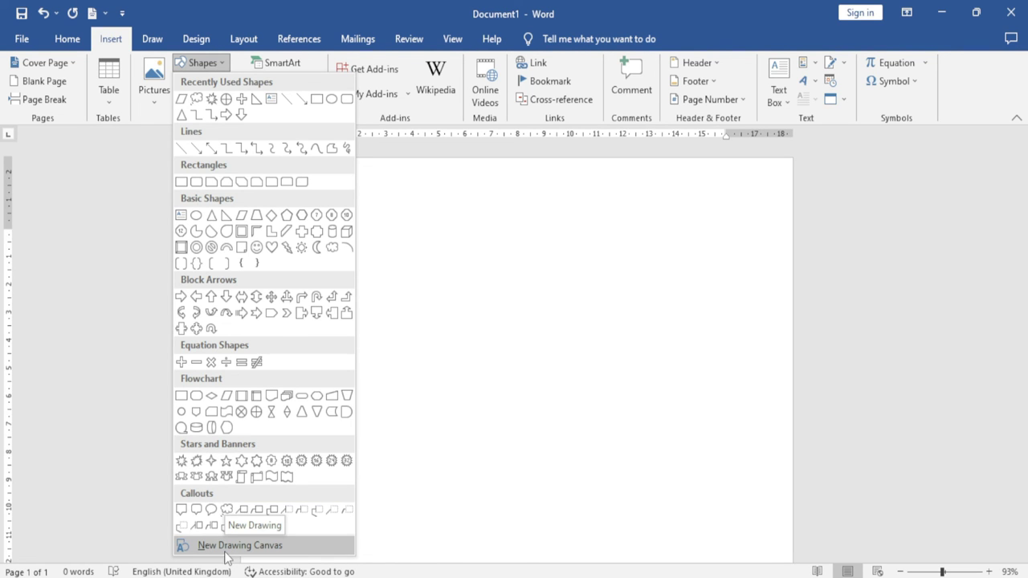
pyautogui.click(223, 546)
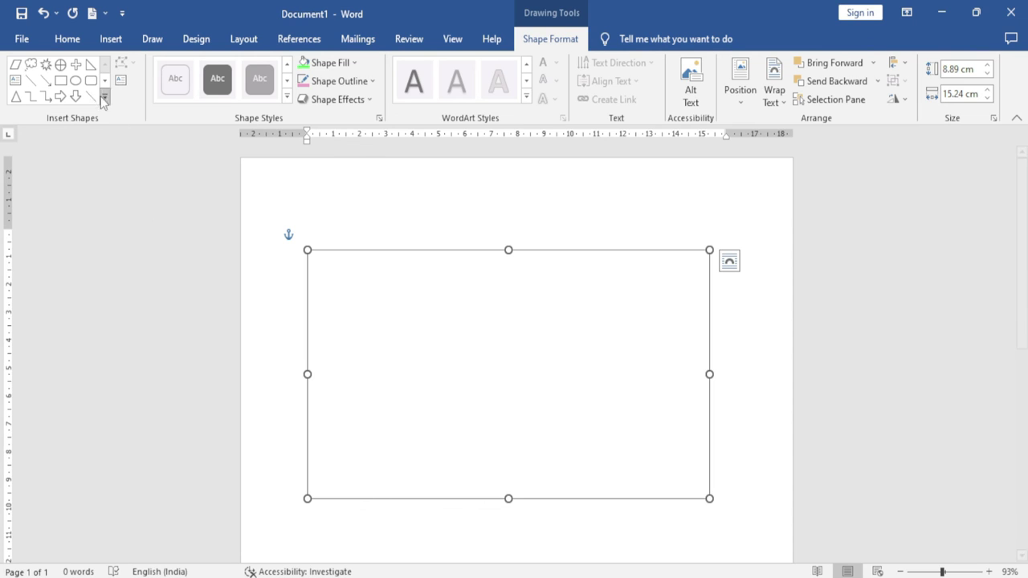
pyautogui.click(61, 81)
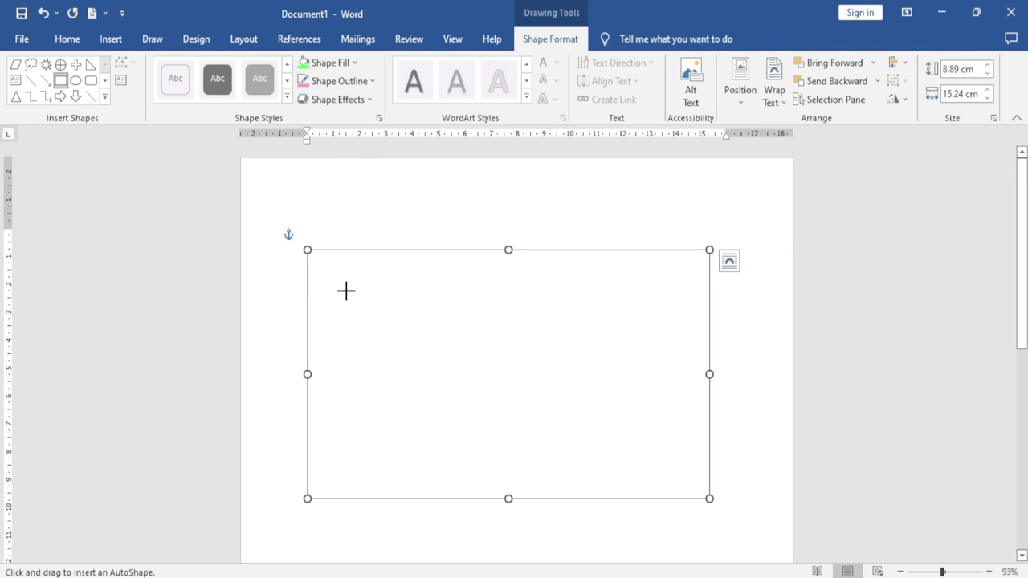
pyautogui.moveTo(346, 290); pyautogui.dragTo(448, 391)
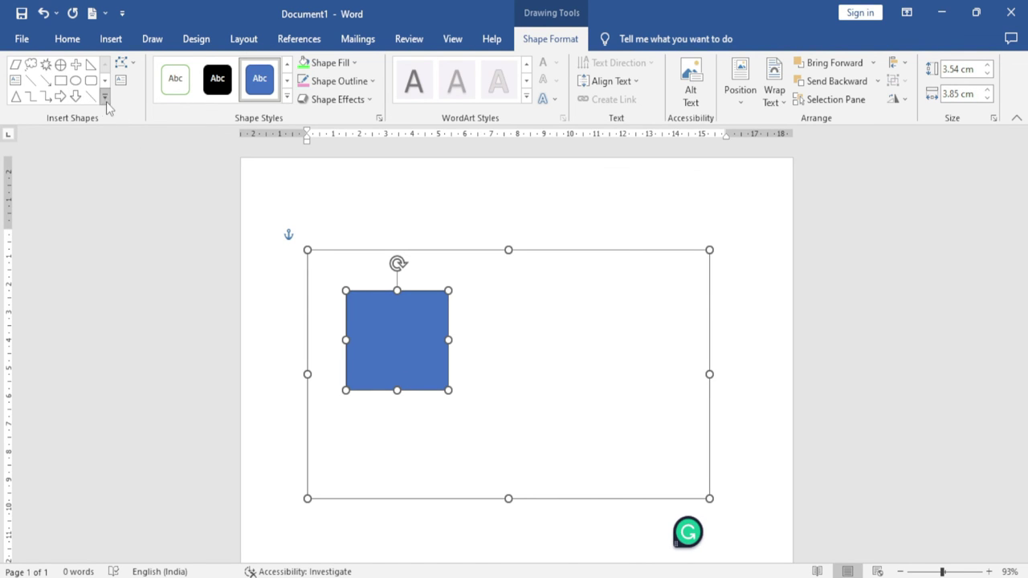
pyautogui.click(104, 97)
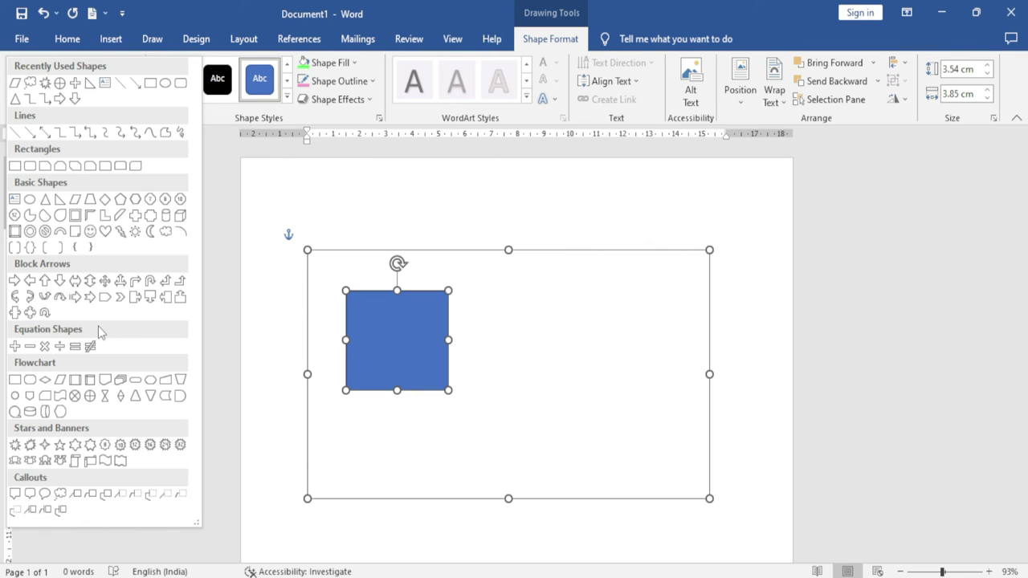
# Step: Draw a 4.28 × 4 cm Arrow: Up right of the square, then nudge the arrow and square into place
pyautogui.click(44, 280)
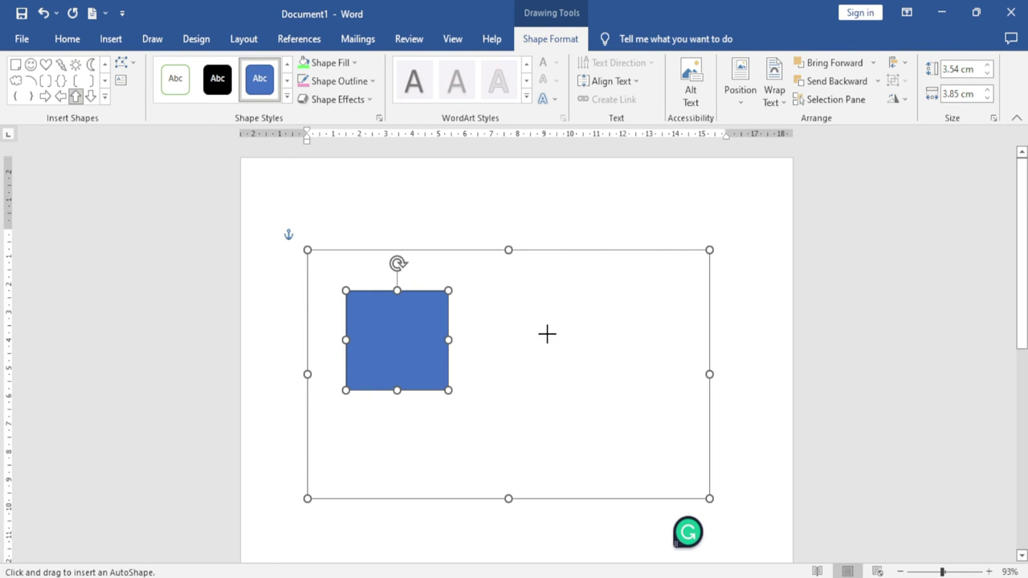
pyautogui.moveTo(540, 320); pyautogui.dragTo(646, 440)
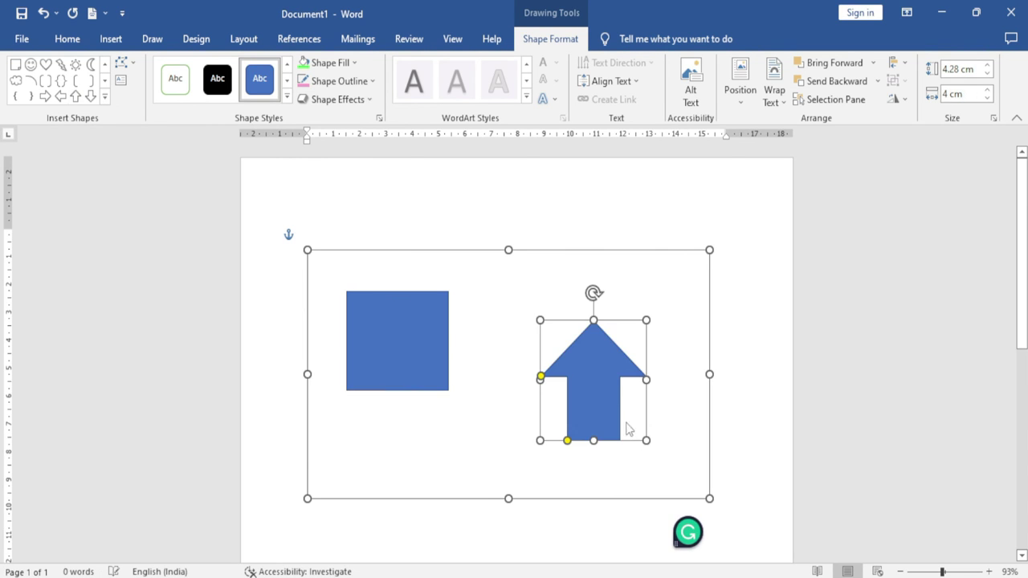
pyautogui.moveTo(600, 401); pyautogui.dragTo(572, 419)
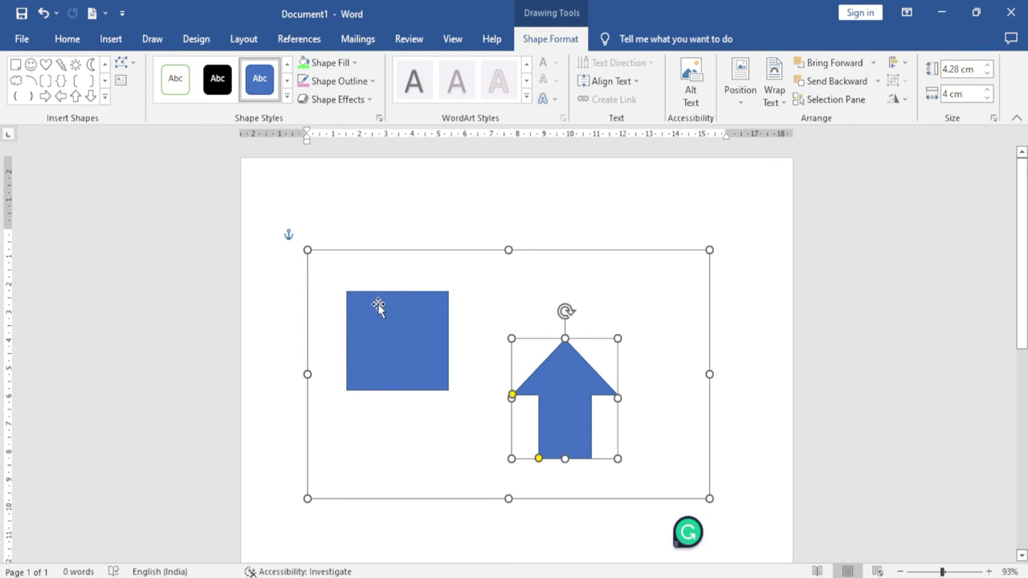
pyautogui.moveTo(403, 338); pyautogui.dragTo(400, 322)
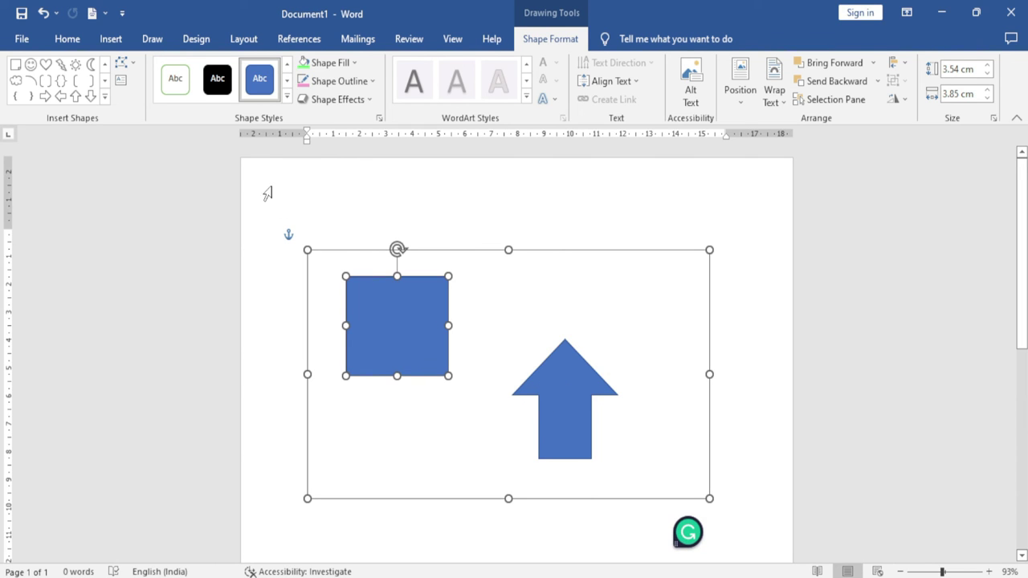
pyautogui.click(105, 97)
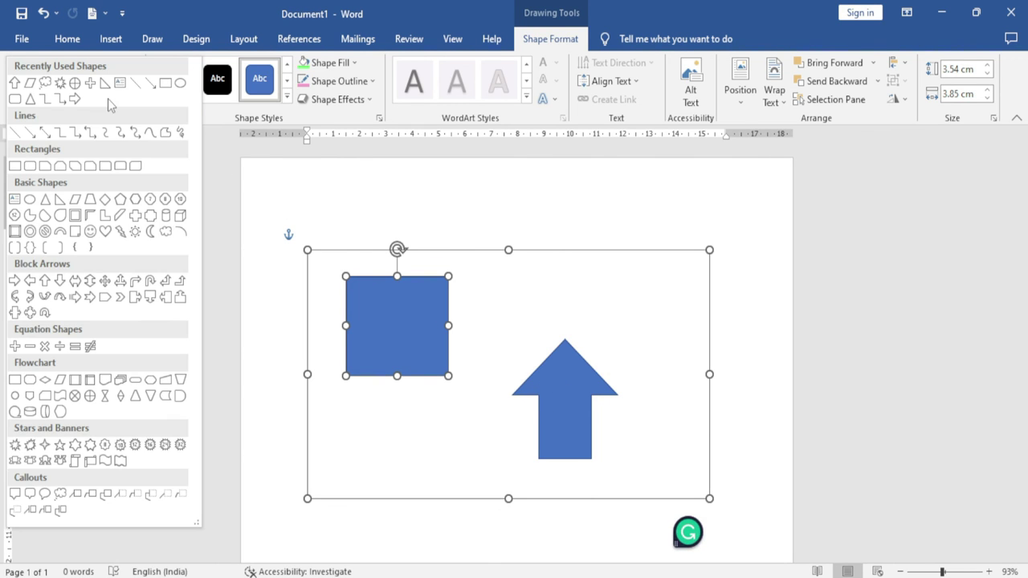
# Step: Join the square's right side to the up arrow with an elbow connector, then reposition both shapes
pyautogui.click(68, 136)
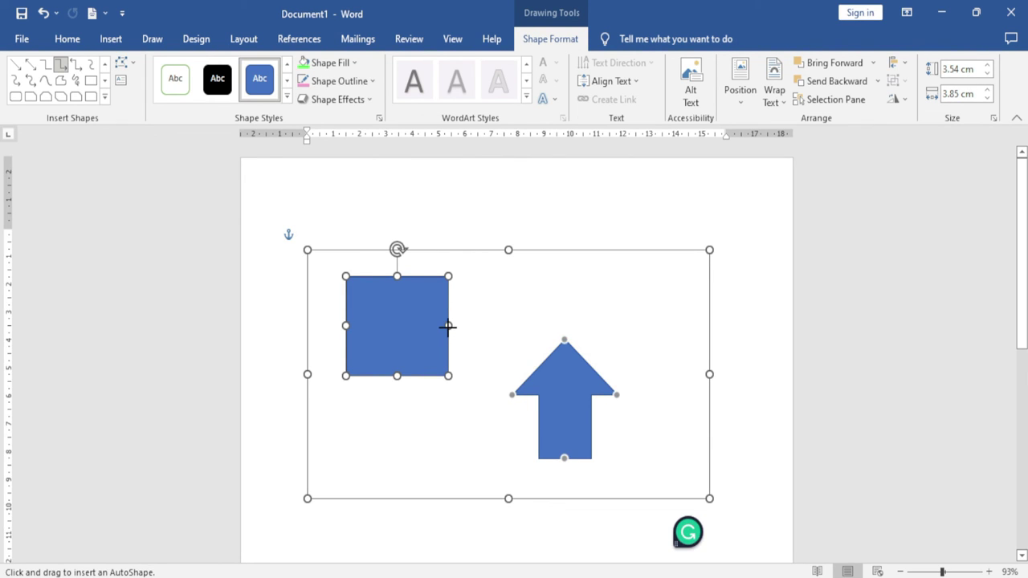
pyautogui.moveTo(448, 326)
pyautogui.mouseDown()
pyautogui.moveTo(505, 368)
pyautogui.moveTo(514, 395)
pyautogui.mouseUp()
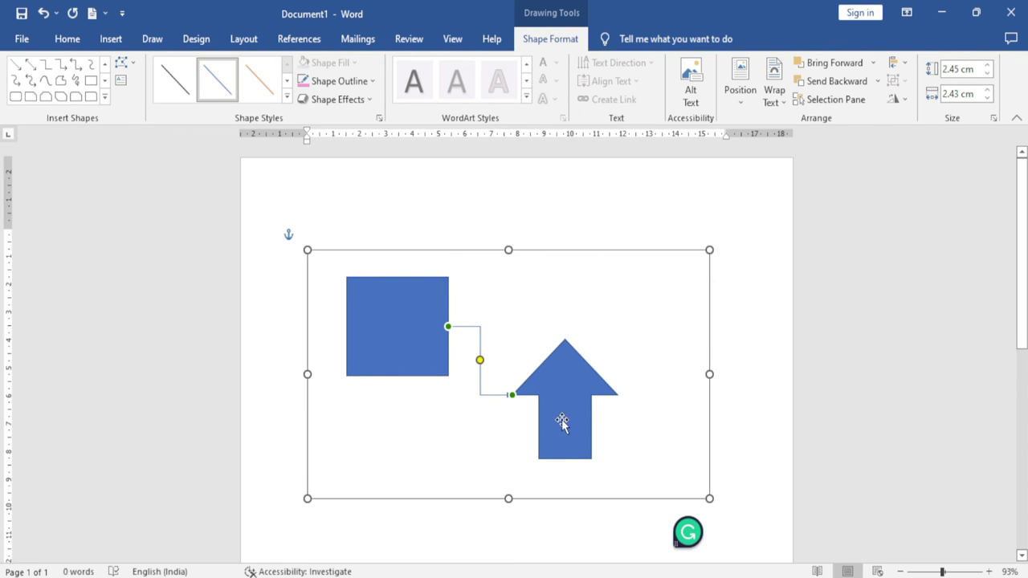
pyautogui.moveTo(573, 402)
pyautogui.mouseDown()
pyautogui.moveTo(556, 386)
pyautogui.moveTo(608, 390)
pyautogui.mouseUp()
pyautogui.moveTo(442, 372)
pyautogui.mouseDown()
pyautogui.moveTo(441, 393)
pyautogui.moveTo(427, 346)
pyautogui.mouseUp()
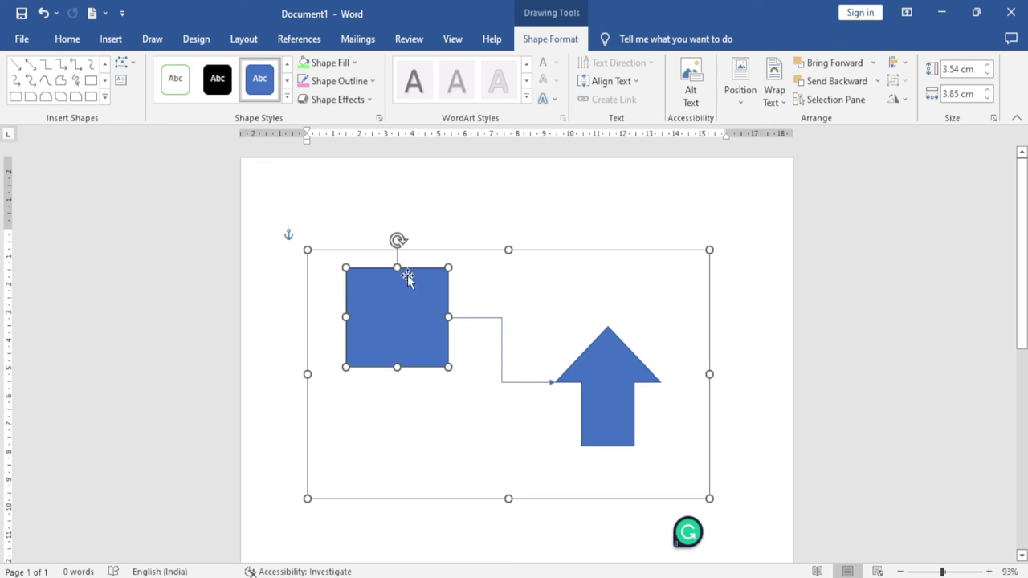
# Step: Reroute the connector, move the square to the canvas's lower right, and reroute the looping connector
pyautogui.click(132, 63)
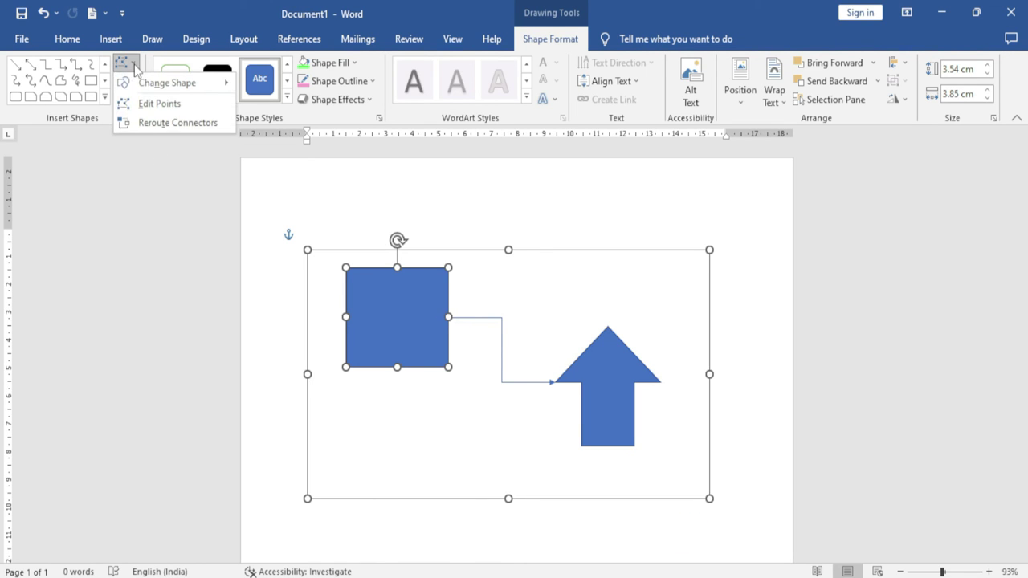
pyautogui.click(206, 123)
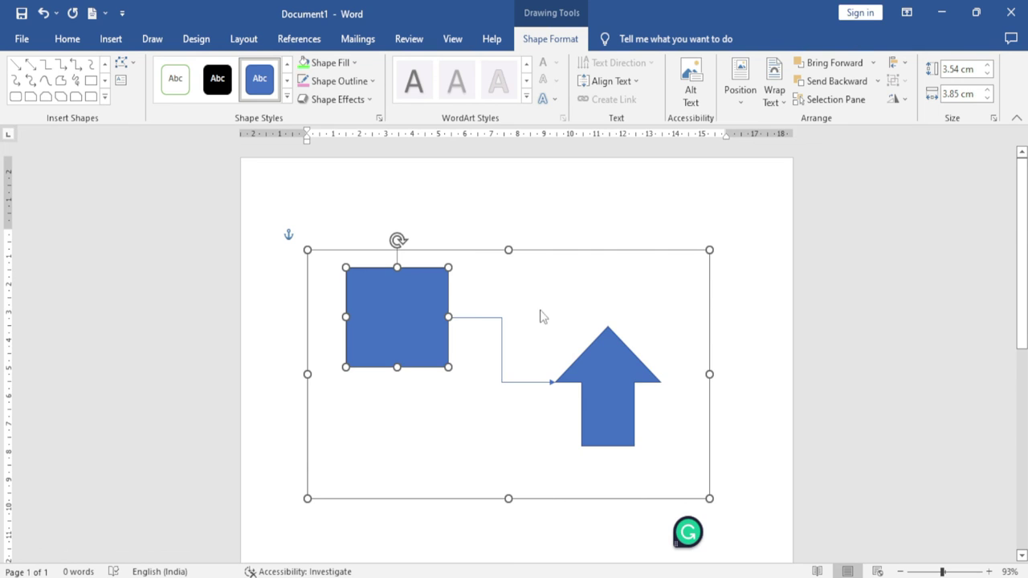
pyautogui.click(613, 386)
pyautogui.moveTo(396, 344)
pyautogui.mouseDown()
pyautogui.moveTo(542, 455)
pyautogui.moveTo(651, 487)
pyautogui.mouseUp()
pyautogui.click(124, 62)
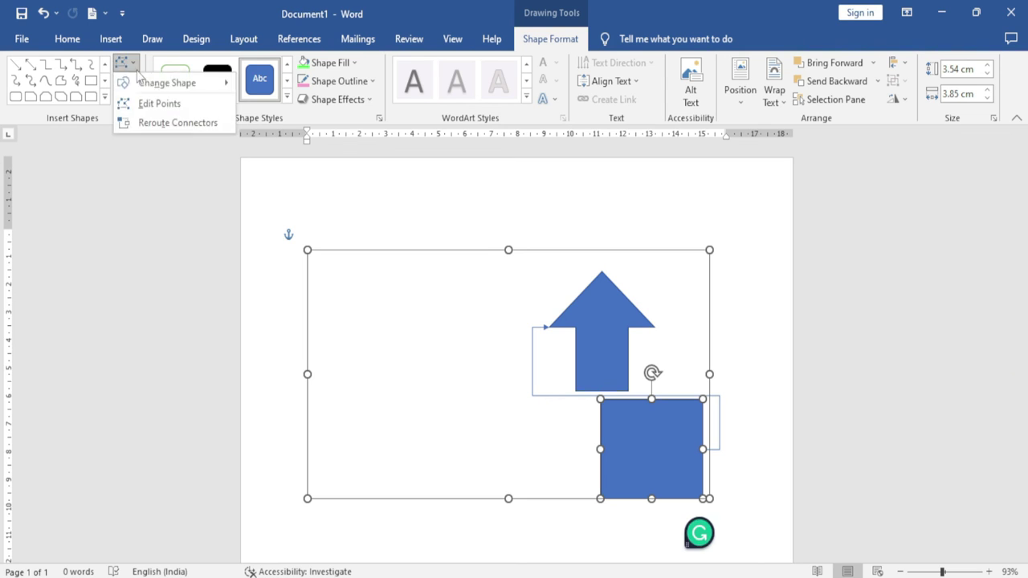
pyautogui.click(151, 123)
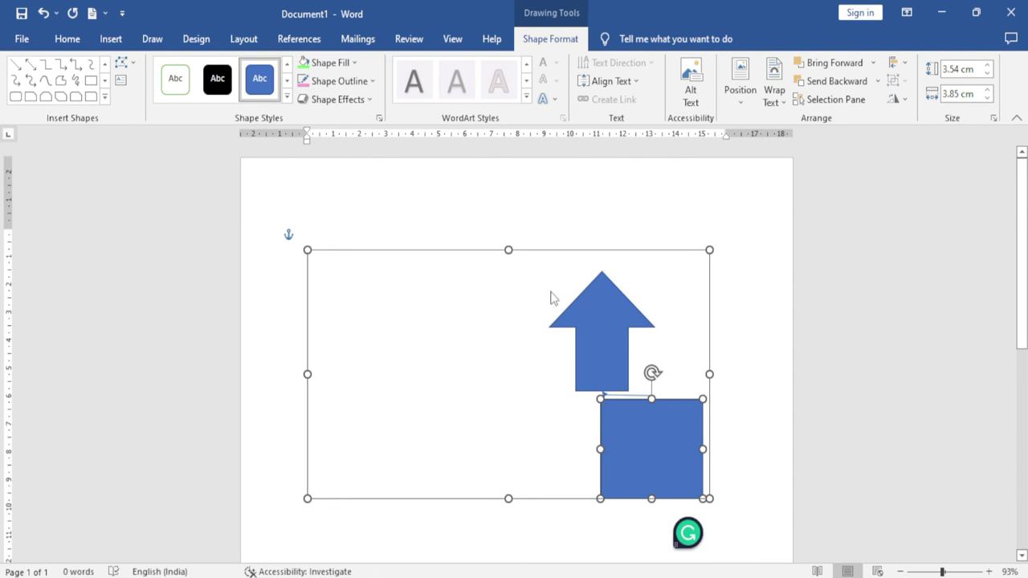
# Step: Place the square left of the arrow, lower the arrow, and reroute the connector along the shortest path
pyautogui.moveTo(658, 454)
pyautogui.mouseDown()
pyautogui.moveTo(456, 493)
pyautogui.moveTo(440, 359)
pyautogui.mouseUp()
pyautogui.moveTo(615, 337); pyautogui.dragTo(611, 358)
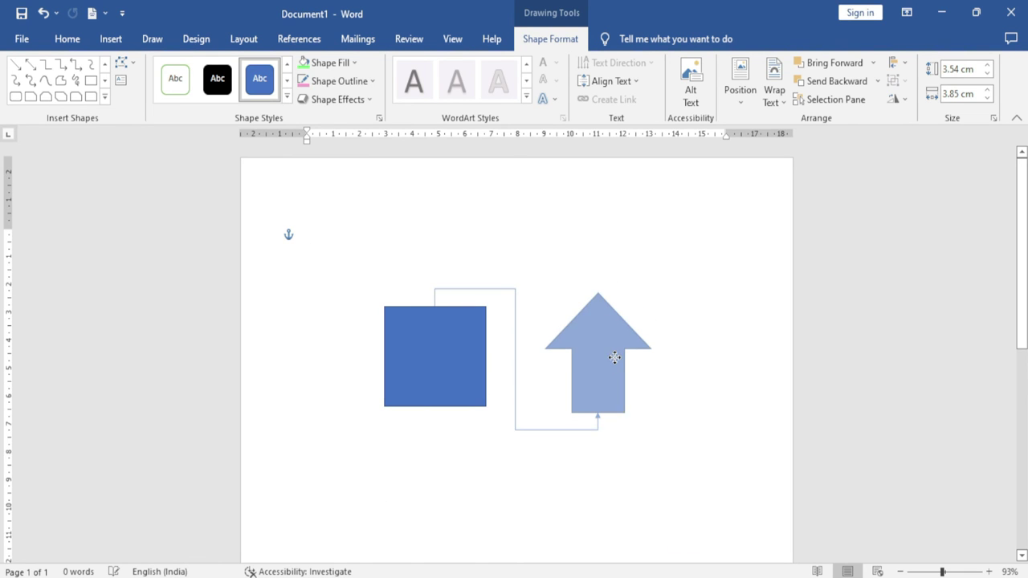
pyautogui.click(124, 62)
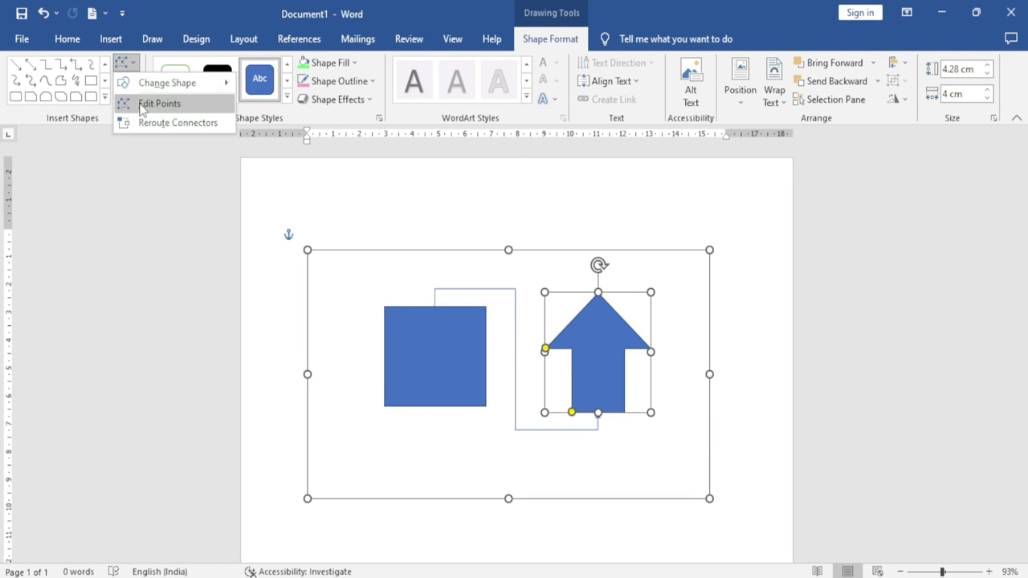
pyautogui.click(152, 123)
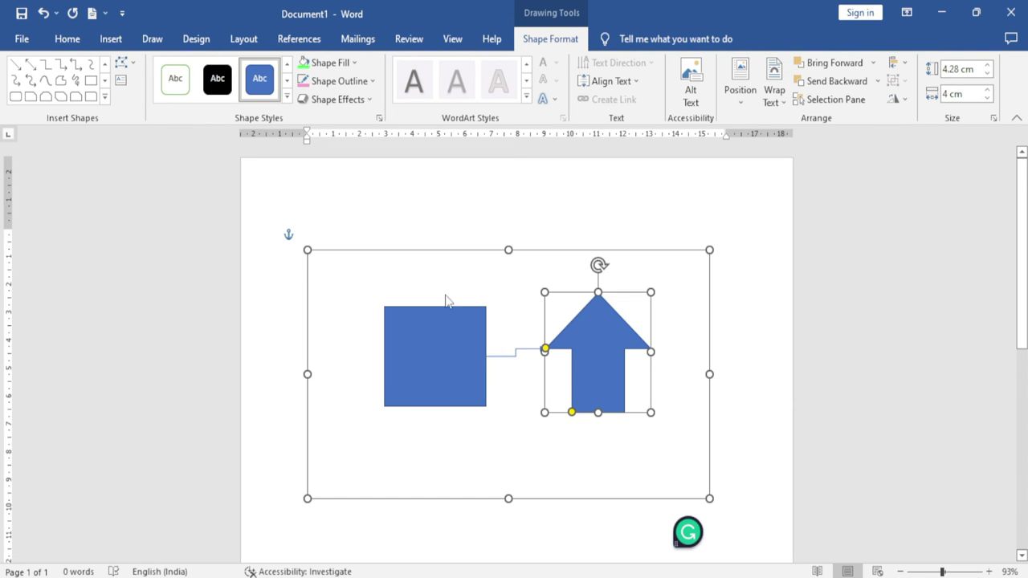
pyautogui.moveTo(591, 341)
pyautogui.mouseDown()
pyautogui.moveTo(589, 404)
pyautogui.moveTo(588, 388)
pyautogui.mouseUp()
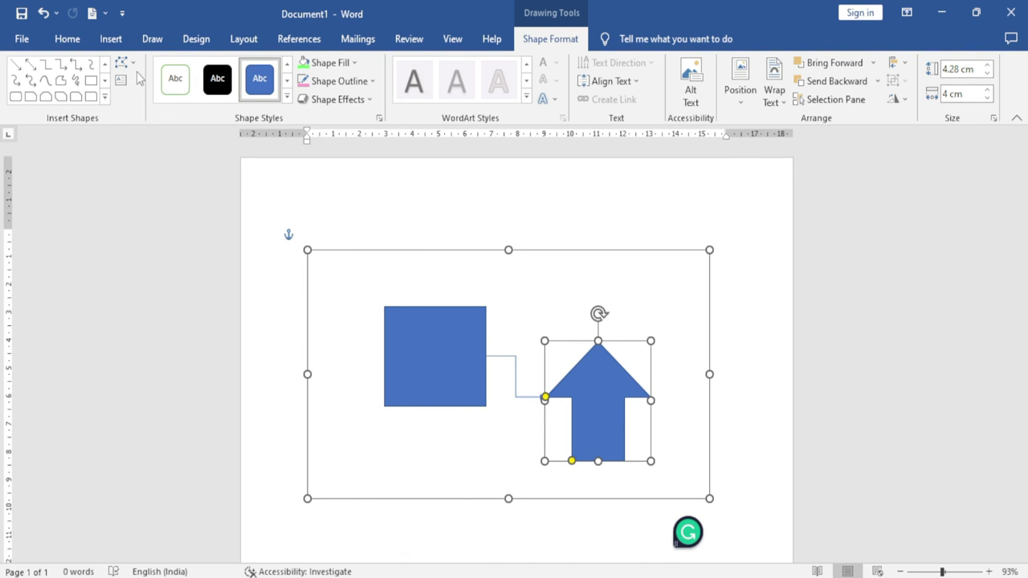
pyautogui.click(127, 63)
pyautogui.click(386, 327)
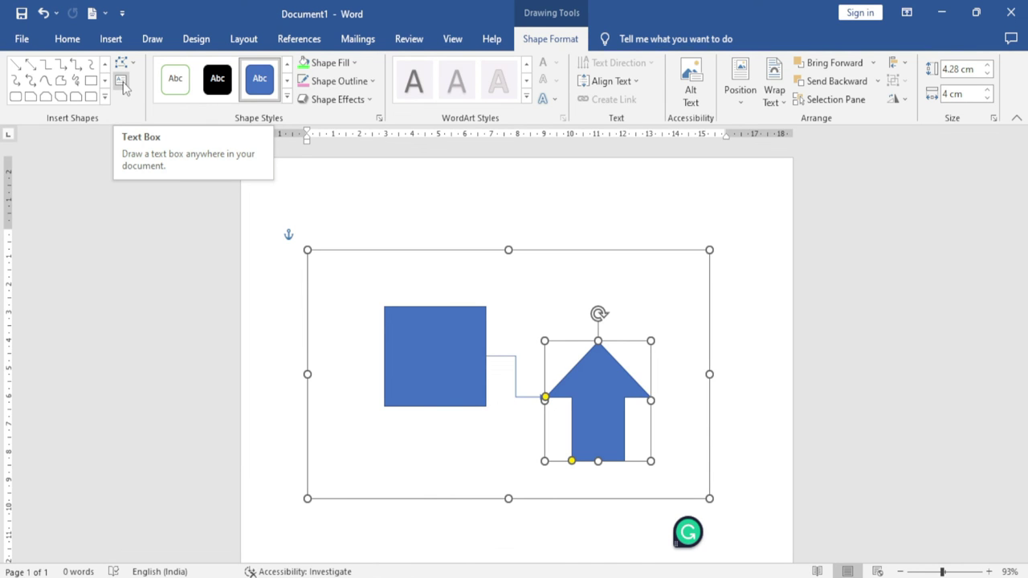
# Step: Draw a tall text box and type the lines 'fghnfgh' and 'ghjj j' into it
pyautogui.click(119, 83)
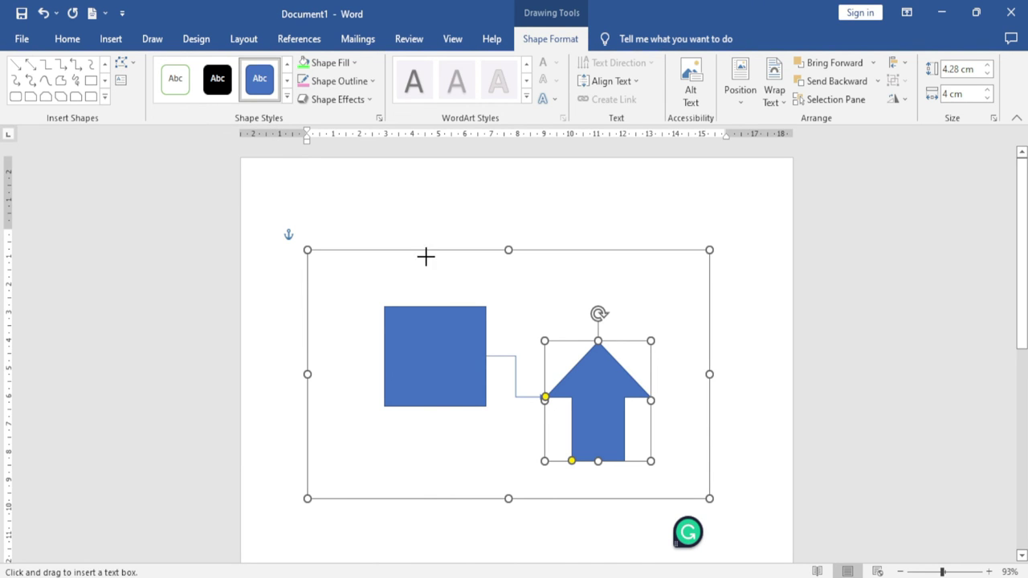
pyautogui.scroll(-3, 424, 257)
pyautogui.scroll(-3, 425, 266)
pyautogui.moveTo(357, 234); pyautogui.dragTo(537, 479)
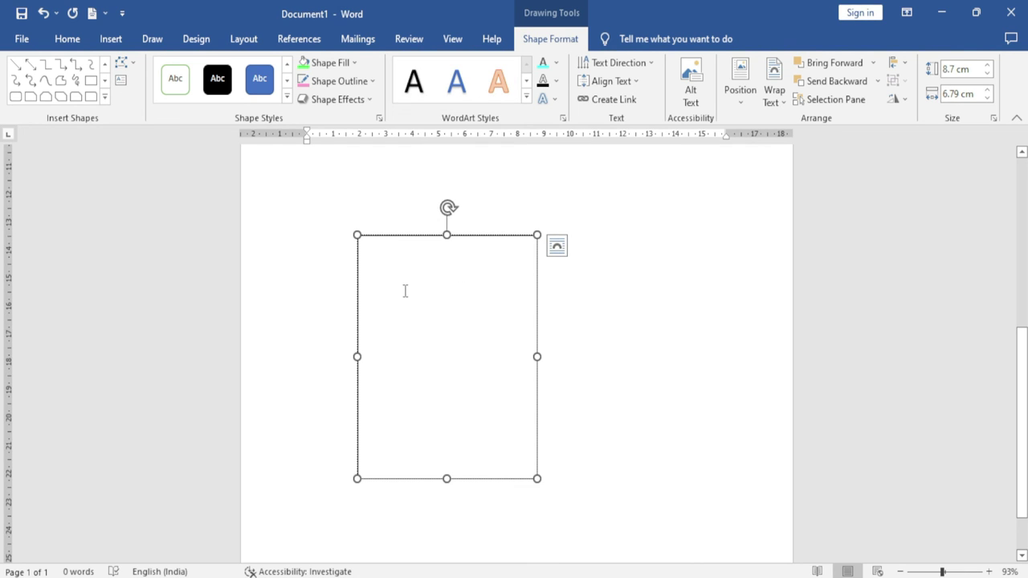
pyautogui.write('fghnfgh')
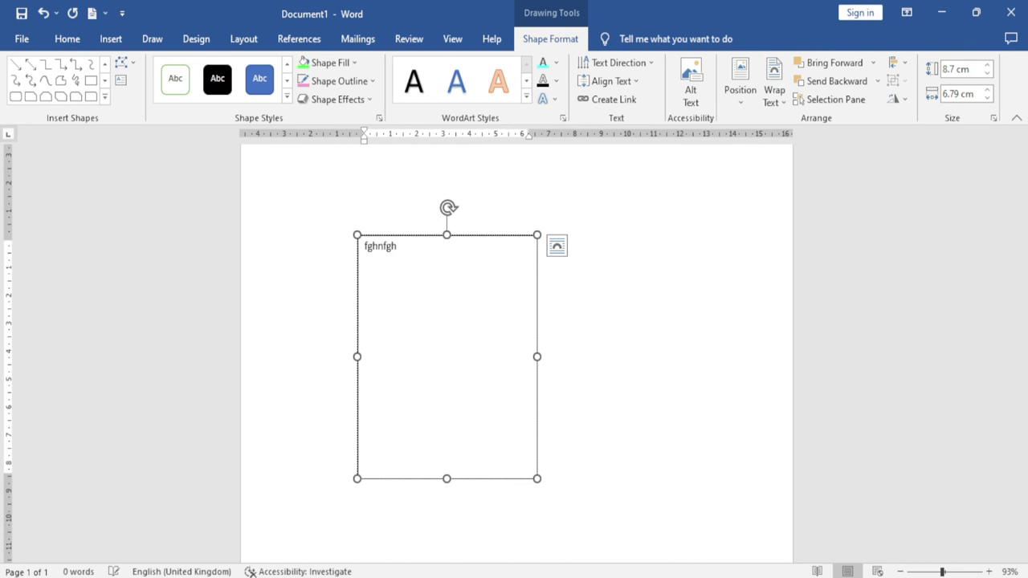
pyautogui.press('Return')
pyautogui.write('ghjj j')
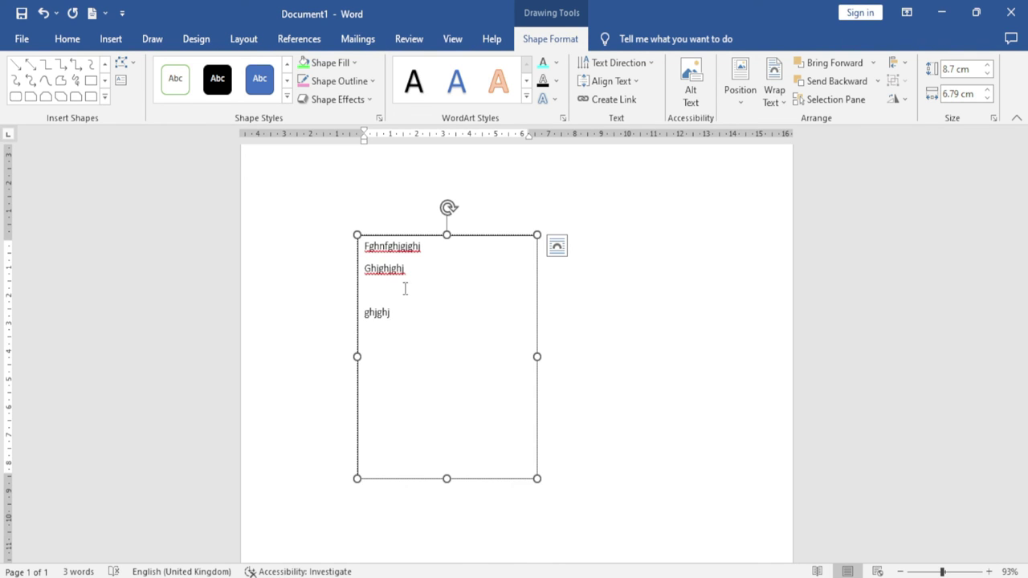
# Step: Give the text box a green gradient shape style and apply a WordArt style to its text
pyautogui.click(287, 97)
pyautogui.click(429, 294)
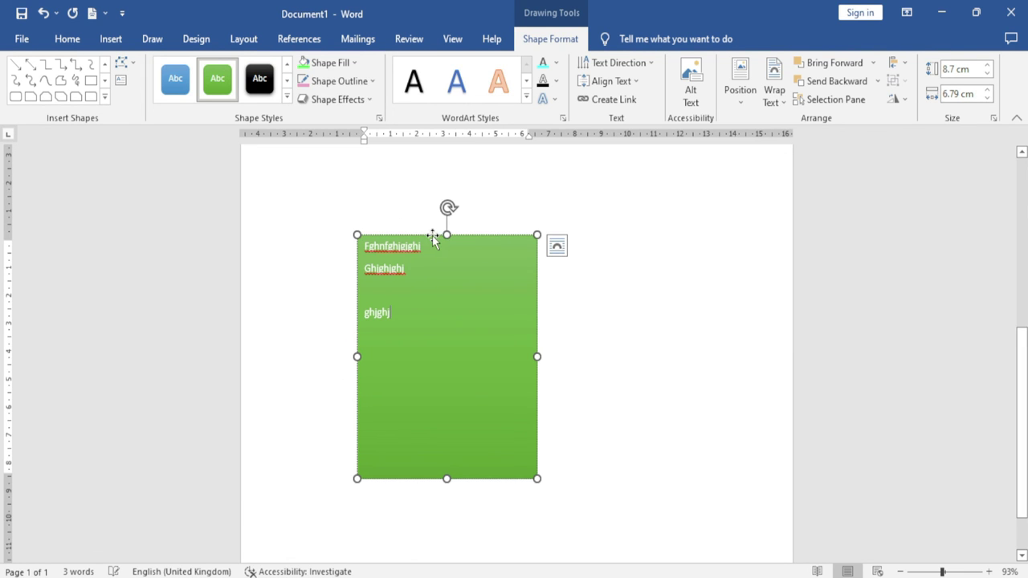
pyautogui.click(526, 96)
pyautogui.click(496, 173)
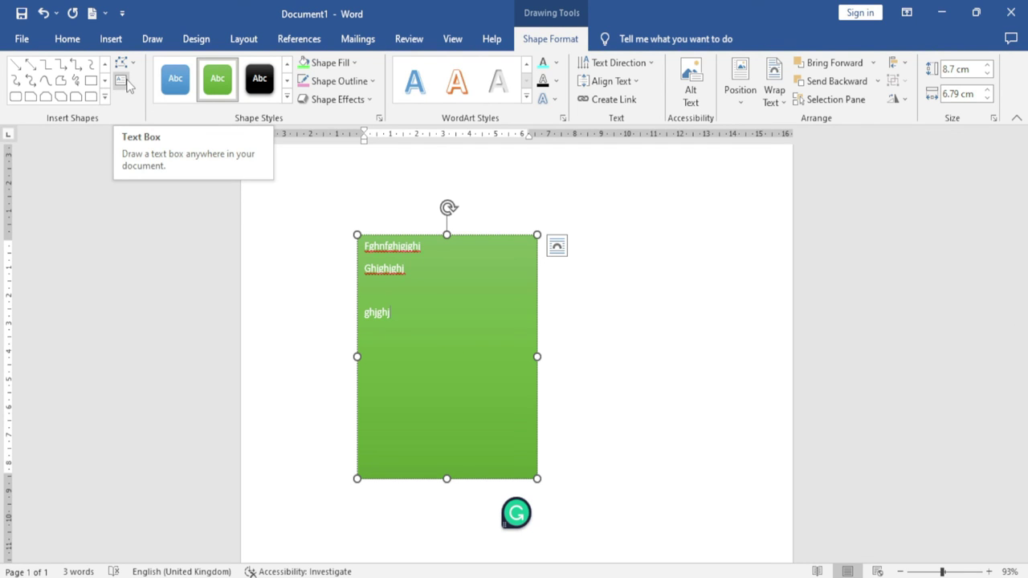
pyautogui.click(104, 96)
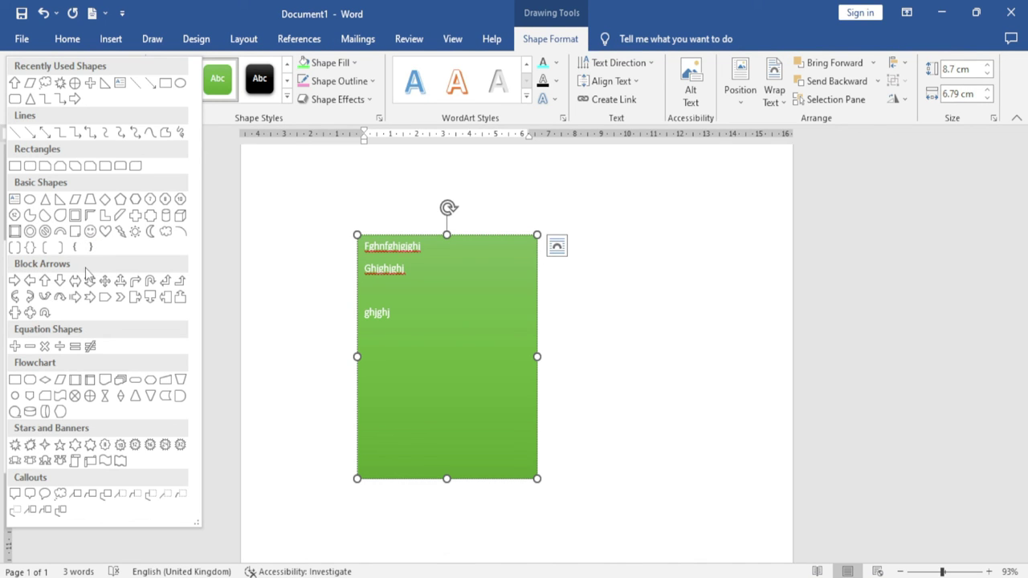
# Step: Draw a Left-Right-Up block arrow to the right of the green text box
pyautogui.click(120, 297)
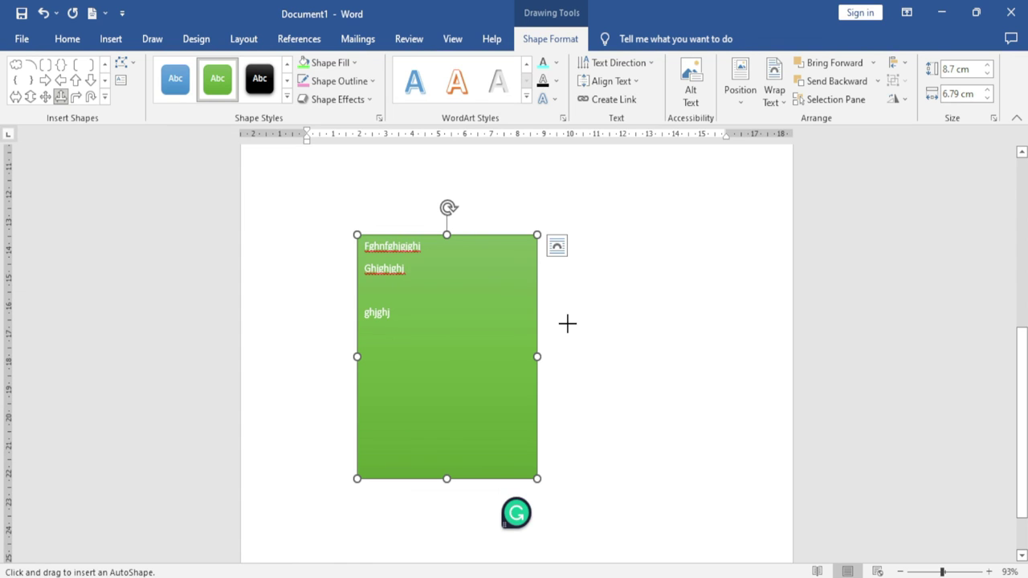
pyautogui.moveTo(566, 322); pyautogui.dragTo(658, 447)
pyautogui.moveTo(717, 457); pyautogui.dragTo(720, 456)
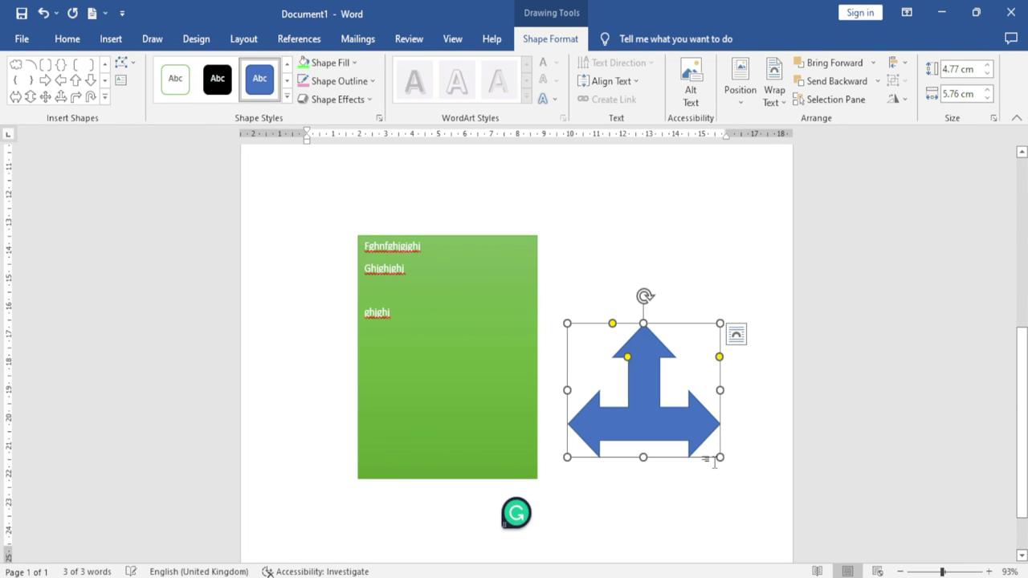
# Step: Draw a blue Multiplication sign below the green text box
pyautogui.click(104, 97)
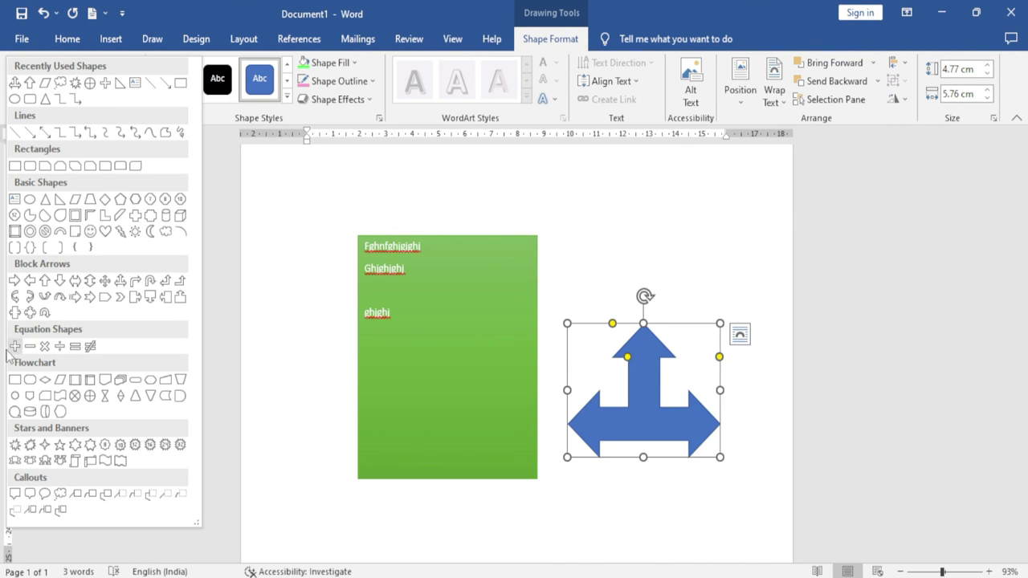
pyautogui.click(58, 351)
pyautogui.scroll(-2, 446, 431)
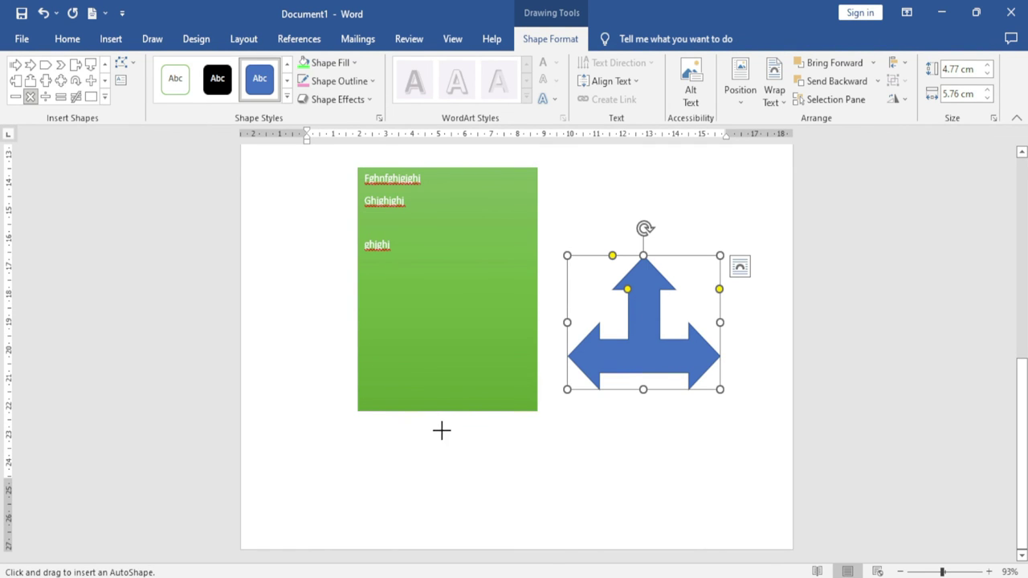
pyautogui.moveTo(441, 431); pyautogui.dragTo(559, 536)
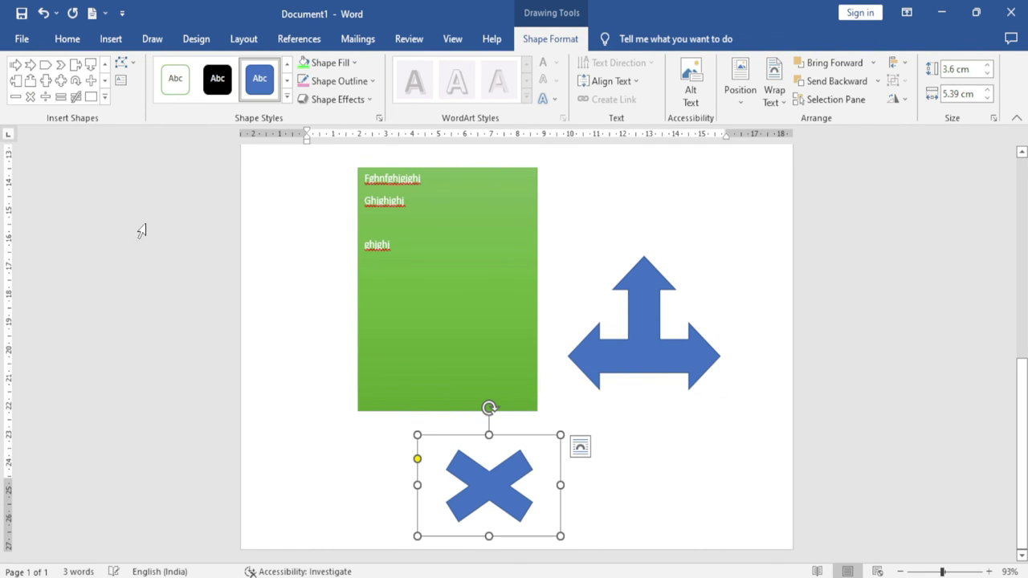
pyautogui.click(104, 96)
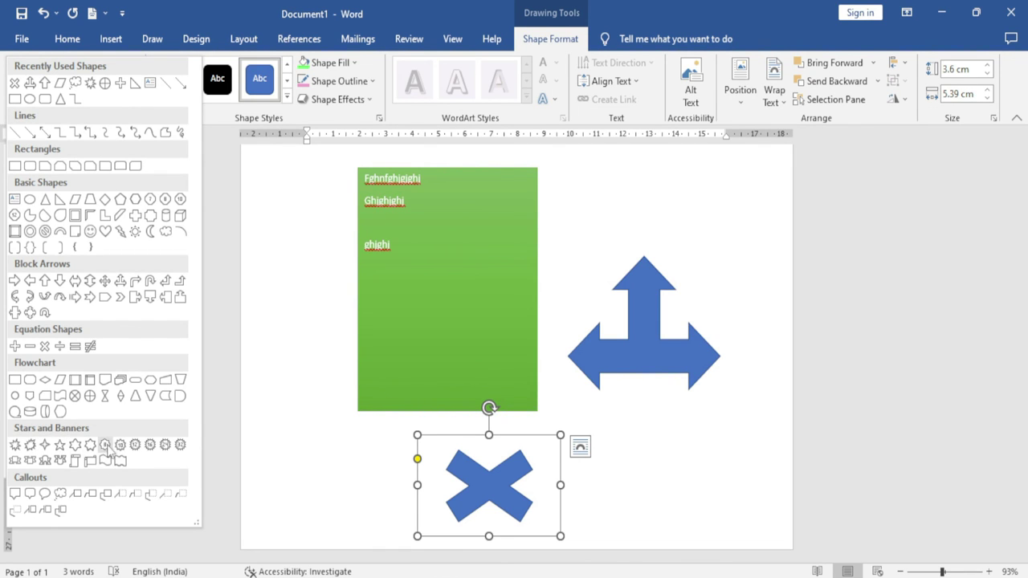
# Step: Draw a Horizontal Scroll shape at the bottom right, beside the X
pyautogui.click(90, 461)
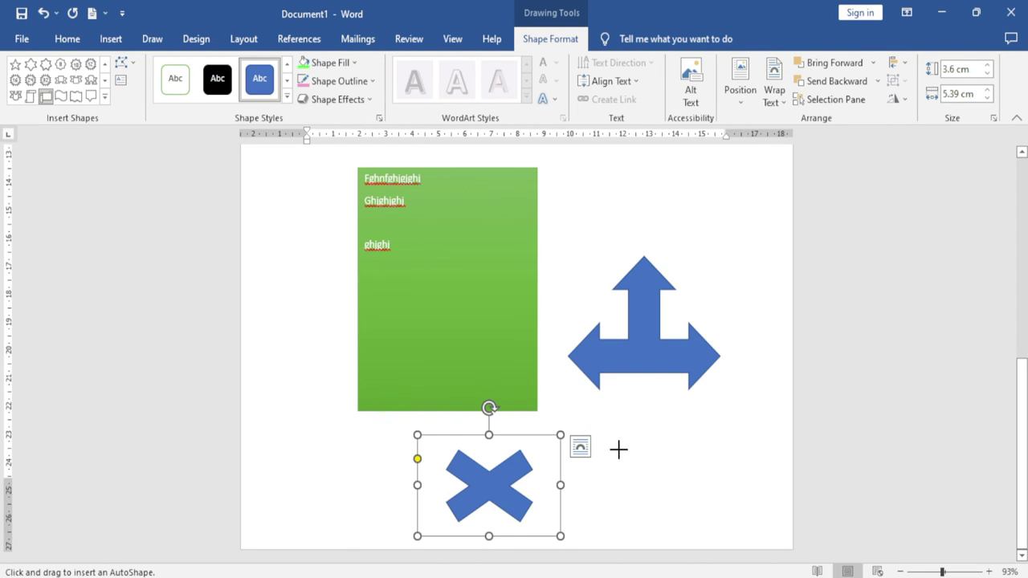
pyautogui.moveTo(616, 442); pyautogui.dragTo(728, 528)
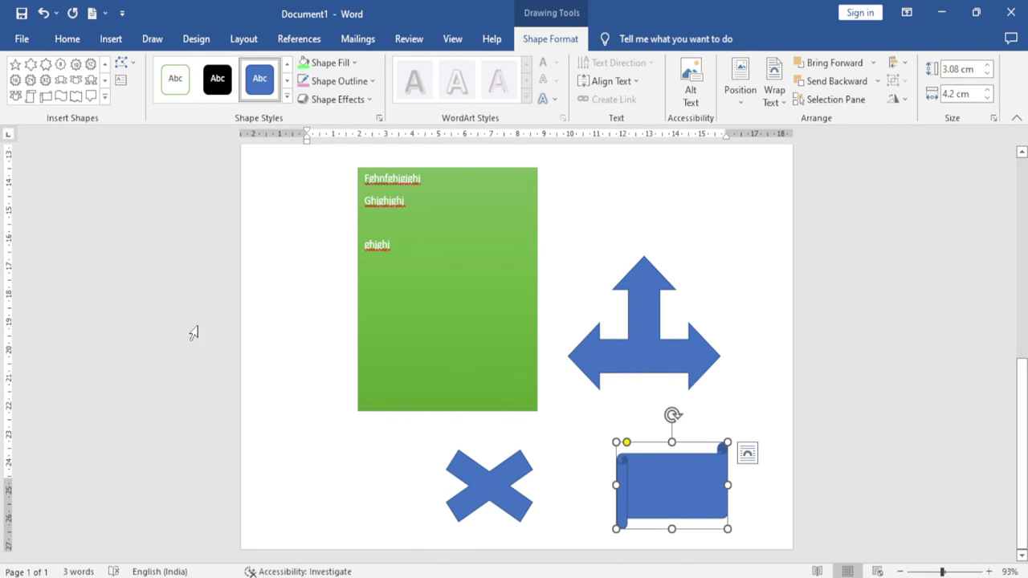
pyautogui.click(105, 96)
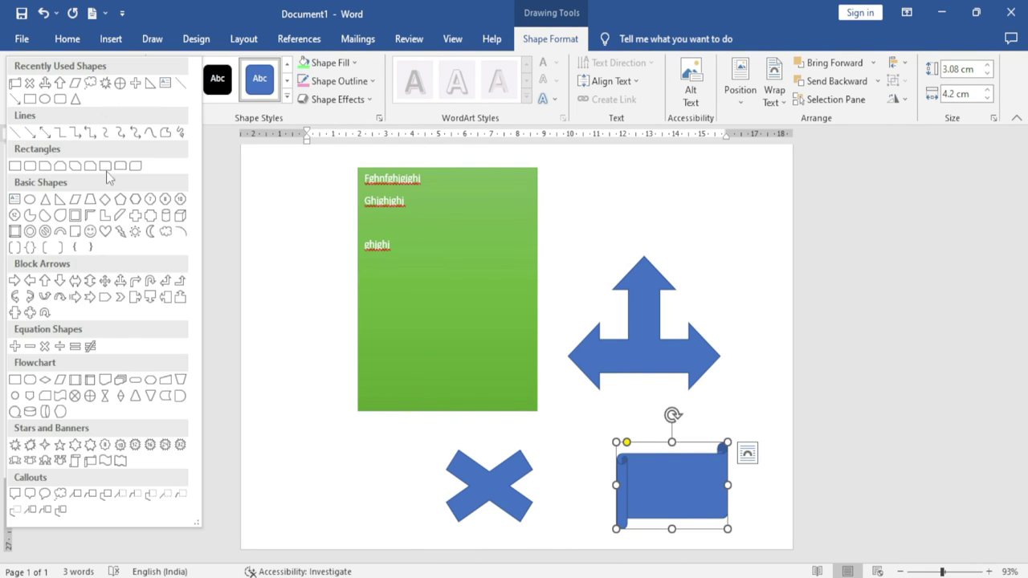
# Step: Draw a cloud callout at the bottom left and type 'jtjtyj' into it
pyautogui.click(59, 494)
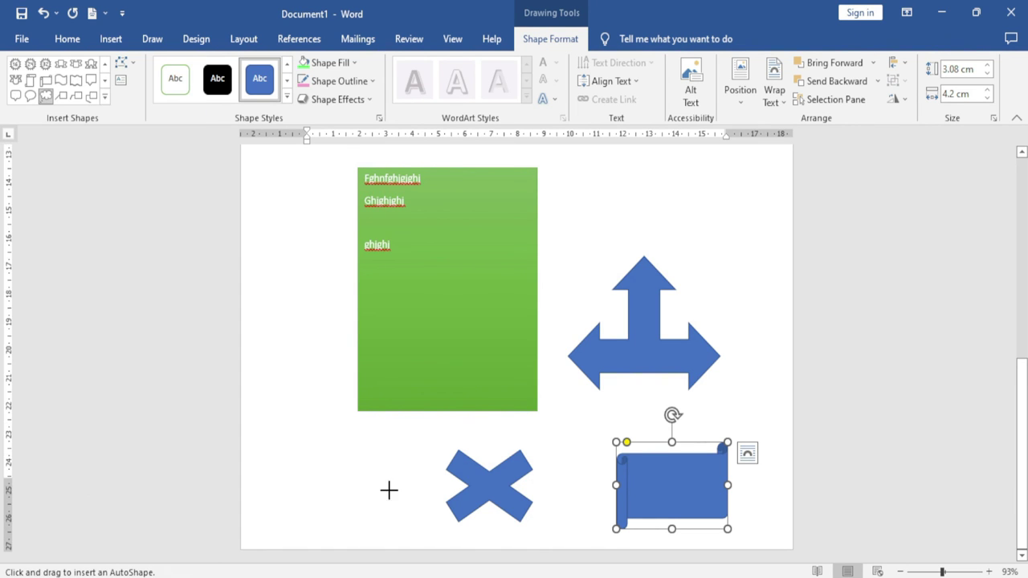
pyautogui.moveTo(287, 452); pyautogui.dragTo(383, 522)
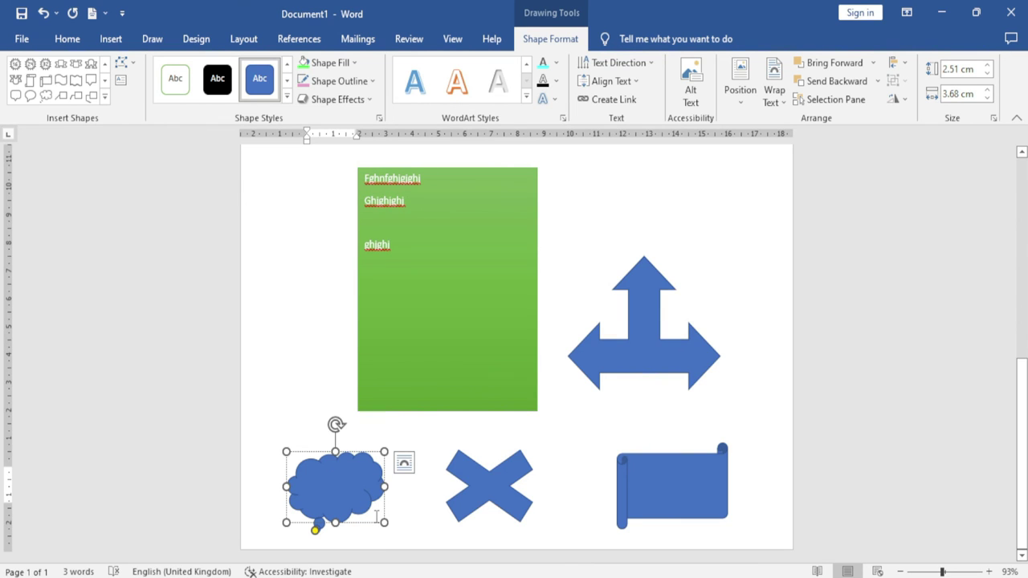
pyautogui.write('yjtjtyj')
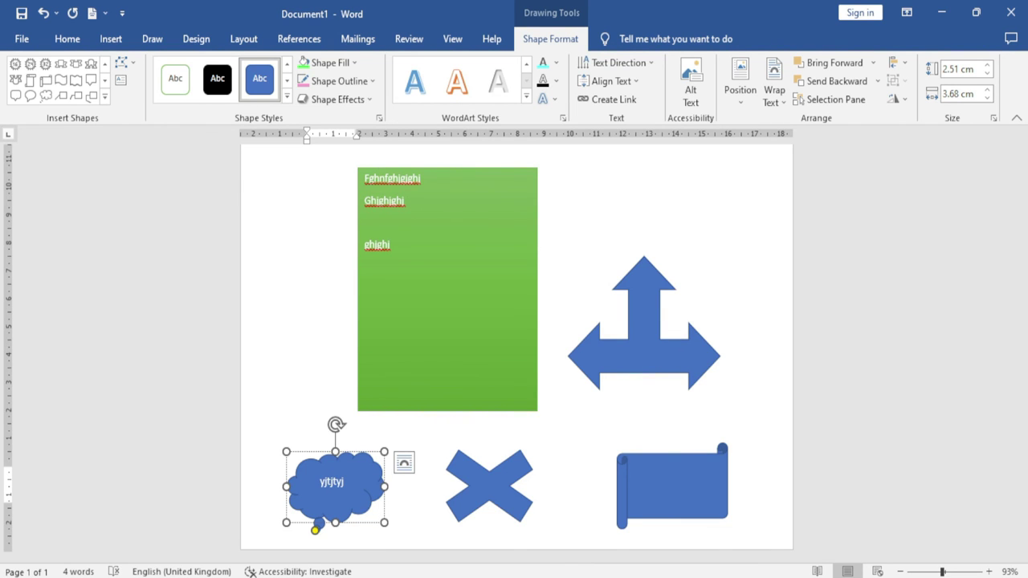
pyautogui.click(104, 95)
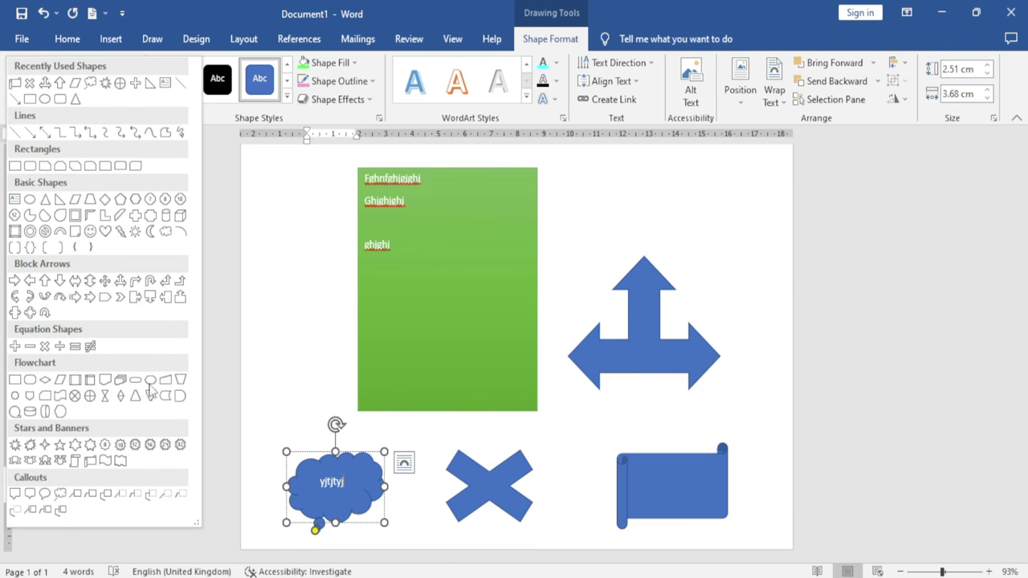
pyautogui.click(322, 333)
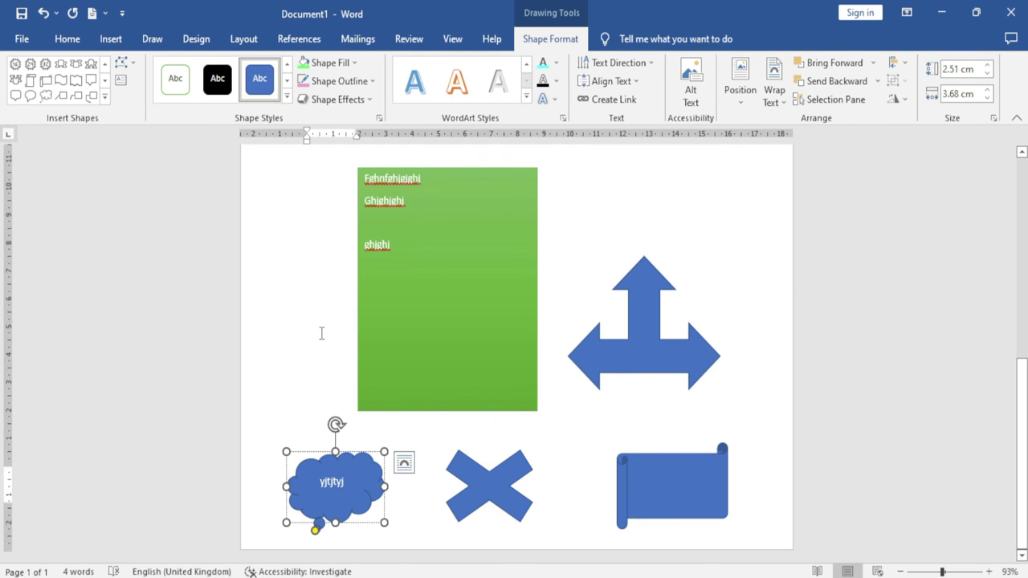